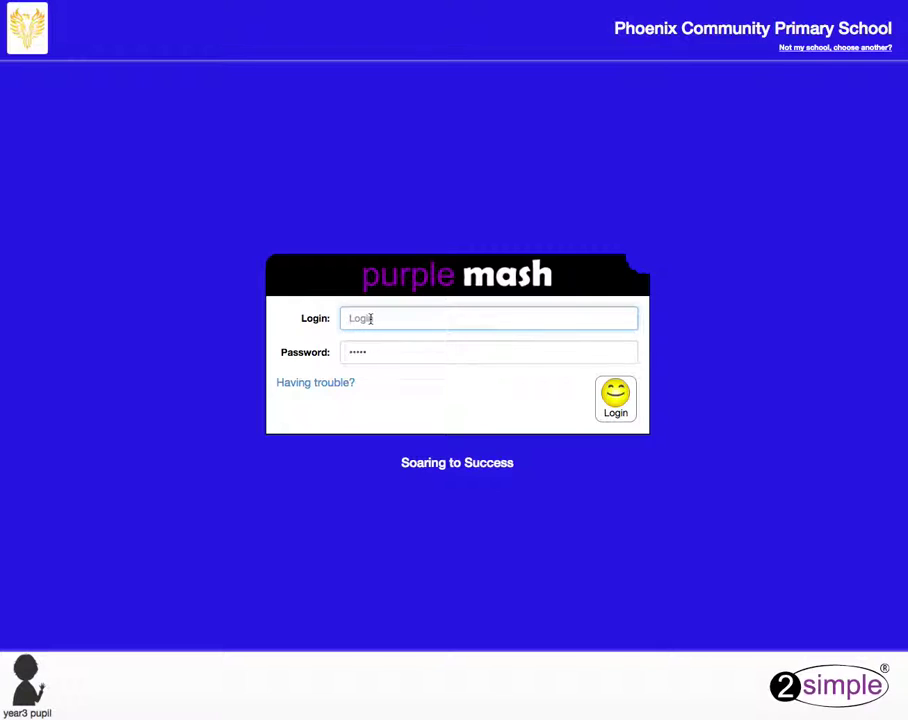
- Log in to Purple Mash with the class pupil username
type("year3")
left_click(616, 399)
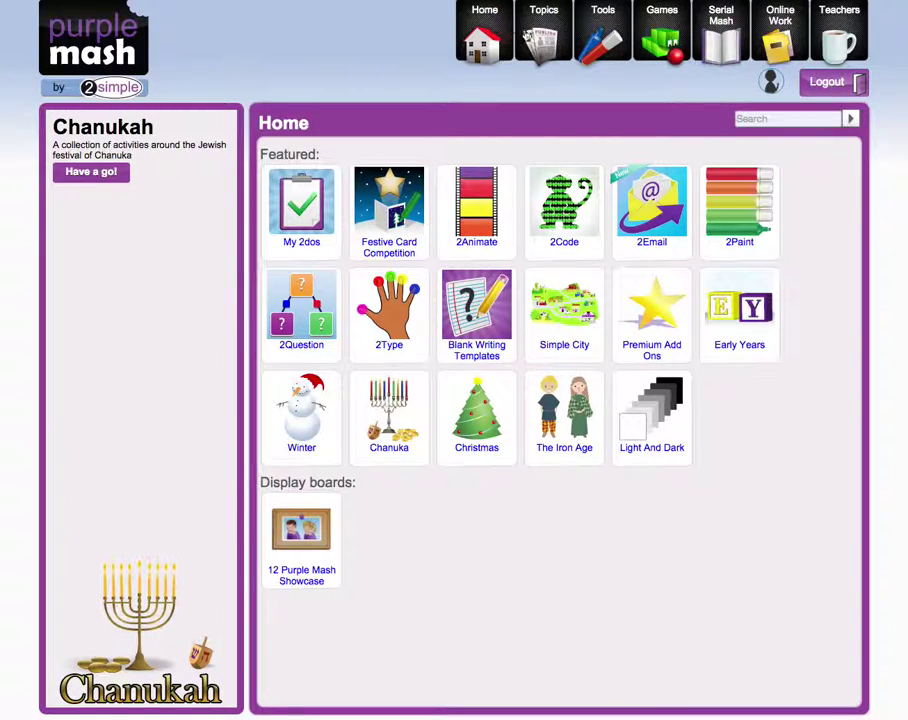
- Launch 2Paint A Picture from the Purple Mash Tools collection
left_click(598, 43)
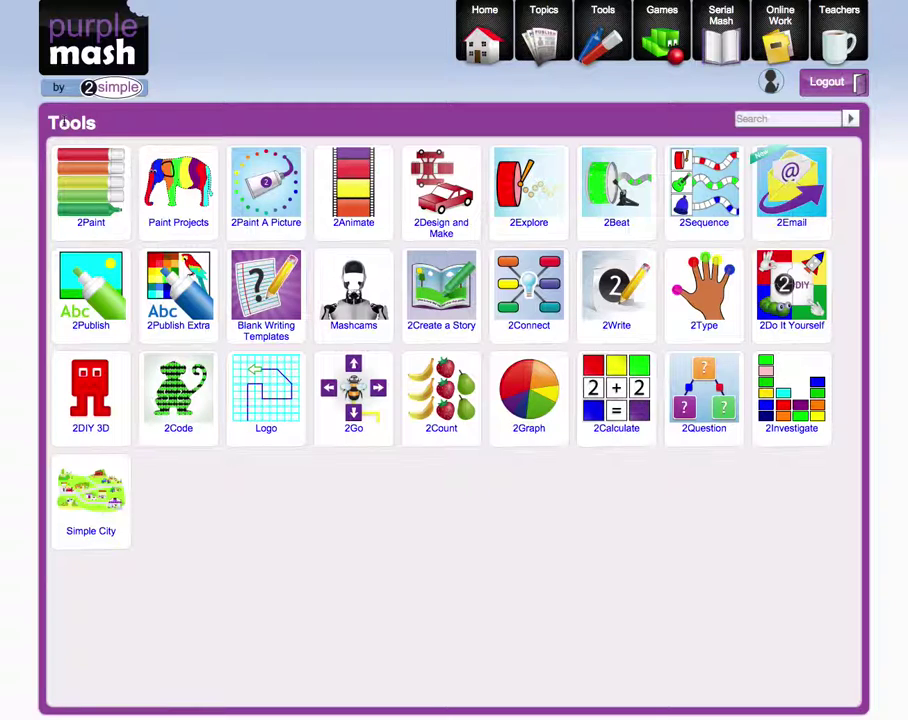
mouse_move(93, 191)
mouse_move(245, 232)
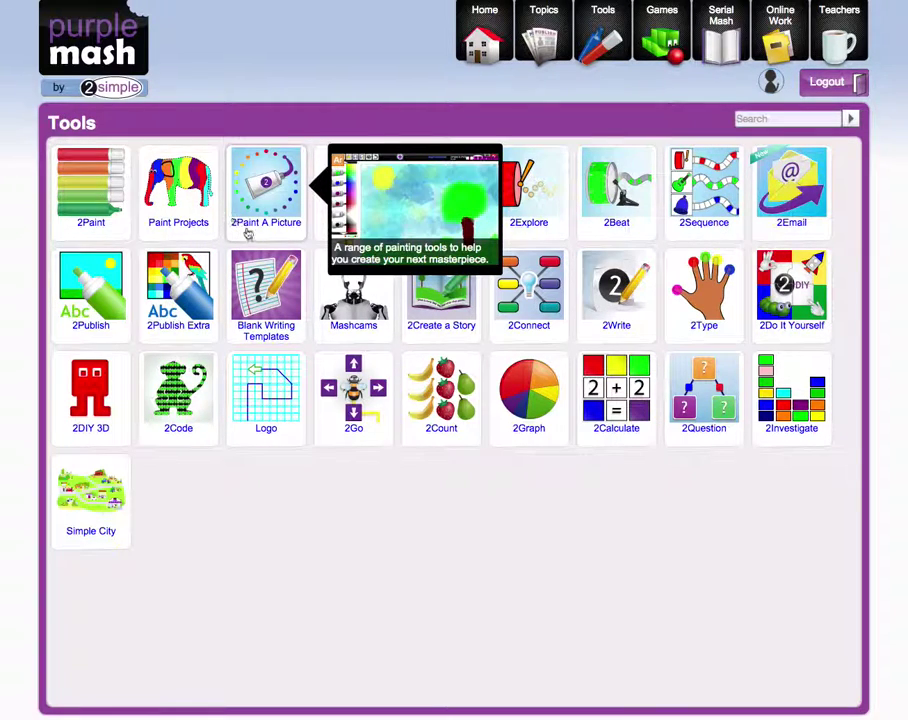
left_click(262, 192)
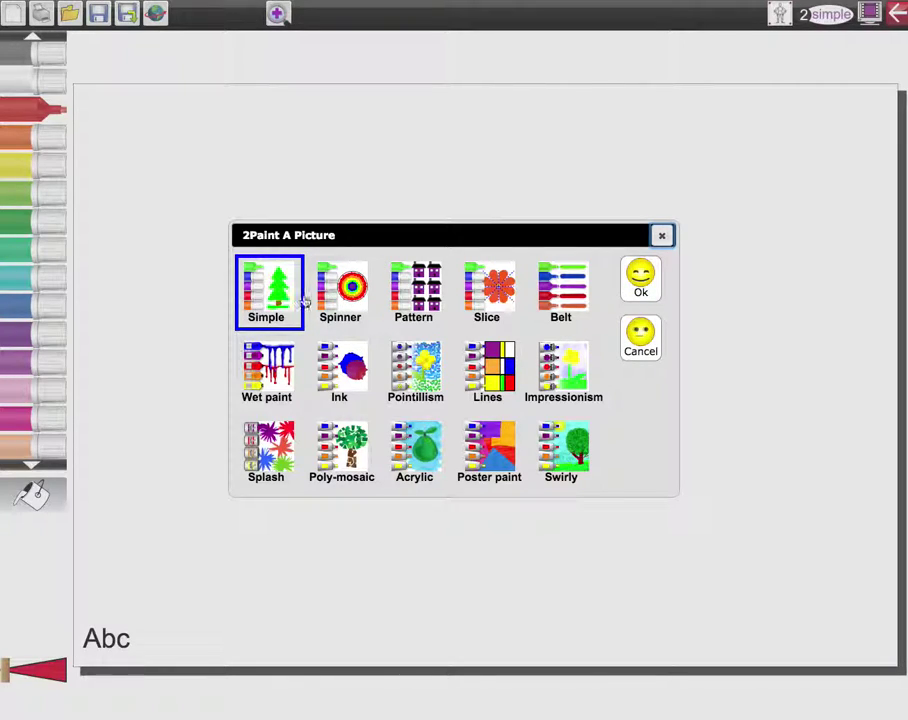
- Choose the Slice painting style and drag the slice guide point up and to the right
left_click(496, 291)
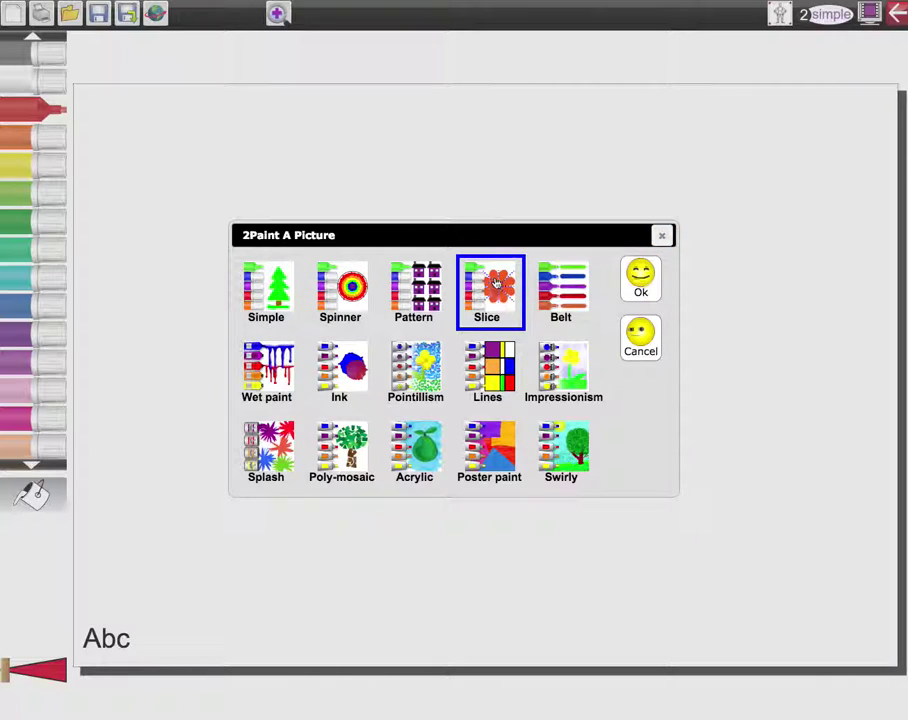
left_click(640, 280)
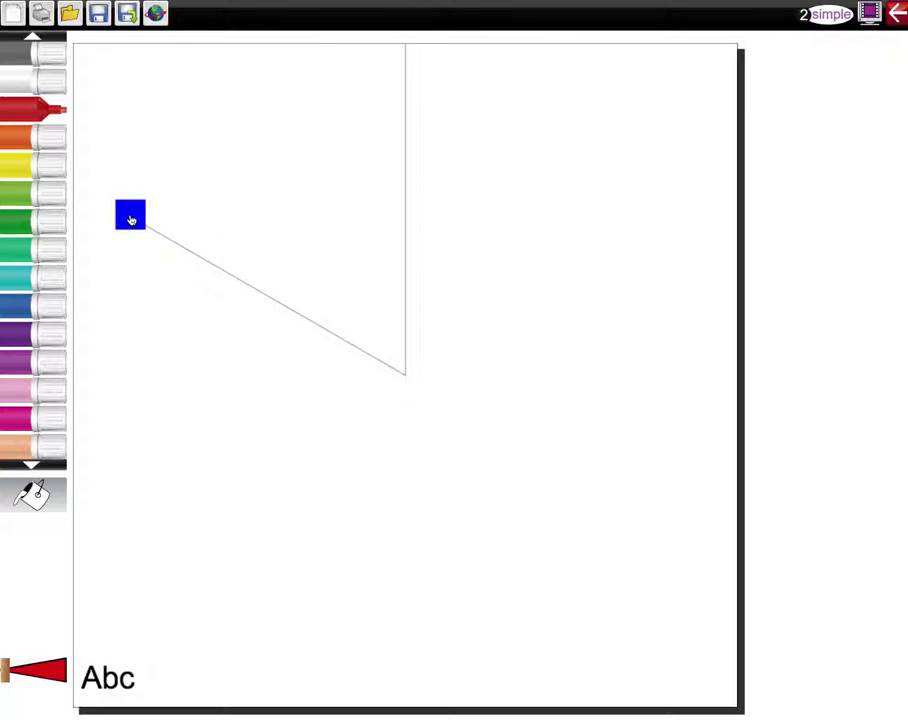
left_click_drag(130, 218, 156, 203)
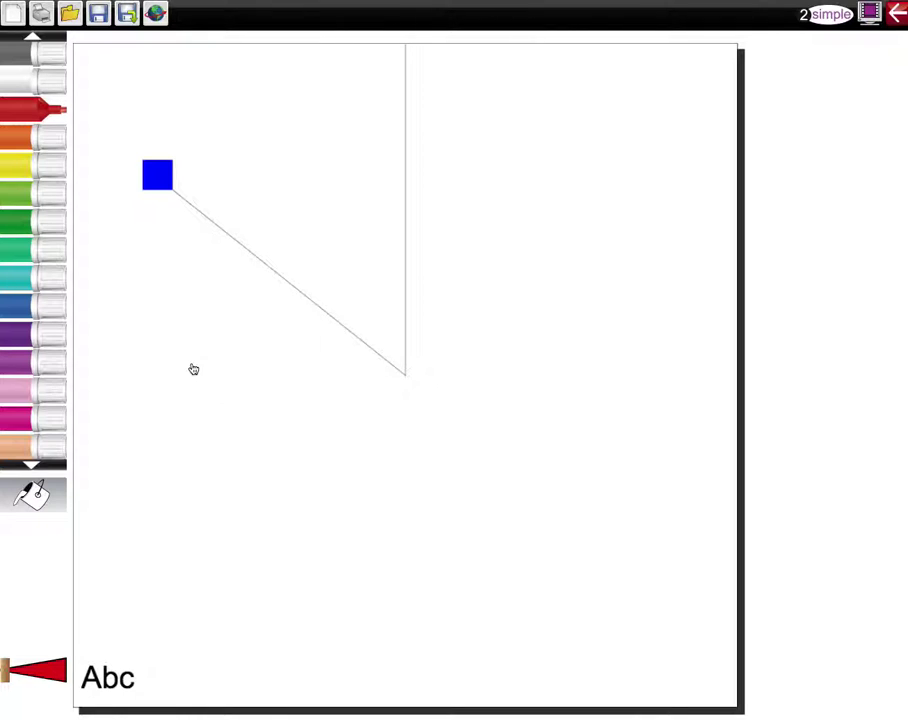
- Flood-fill the canvas background blue with the paint bucket, then select white
left_click(17, 311)
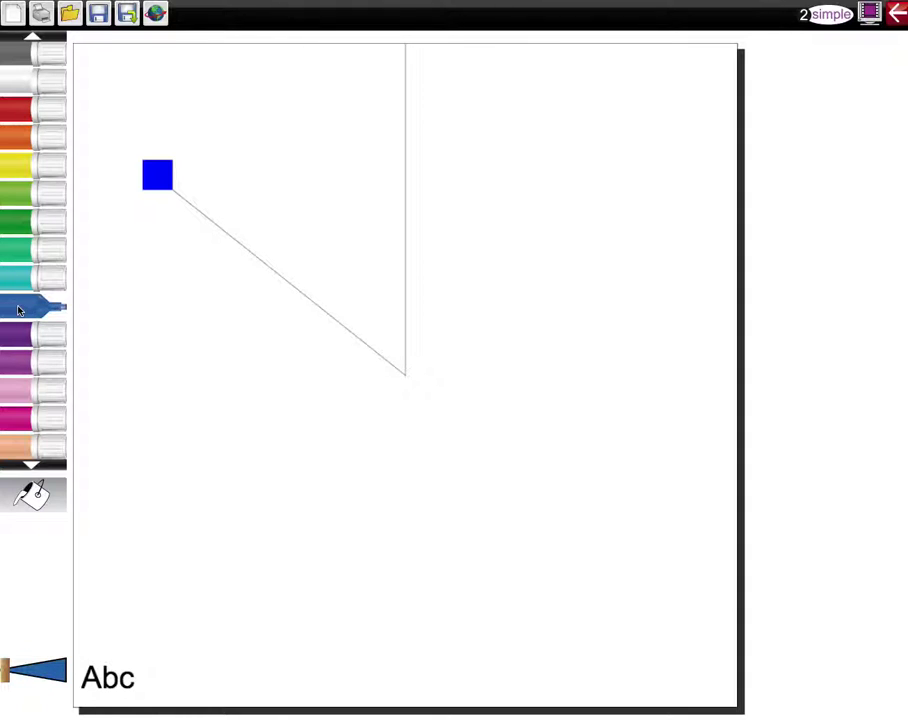
left_click(33, 498)
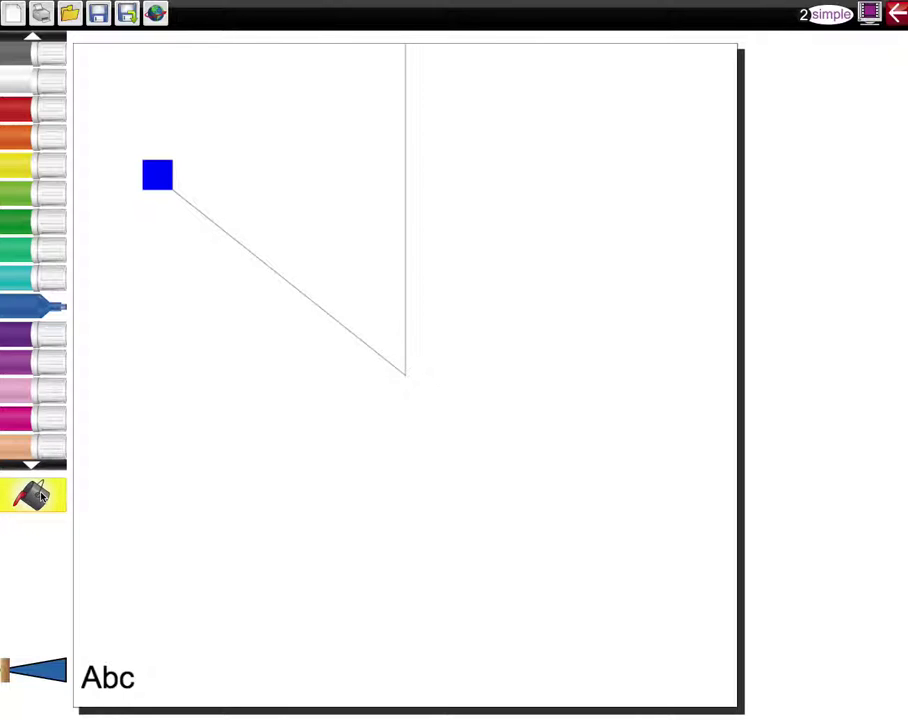
left_click(281, 152)
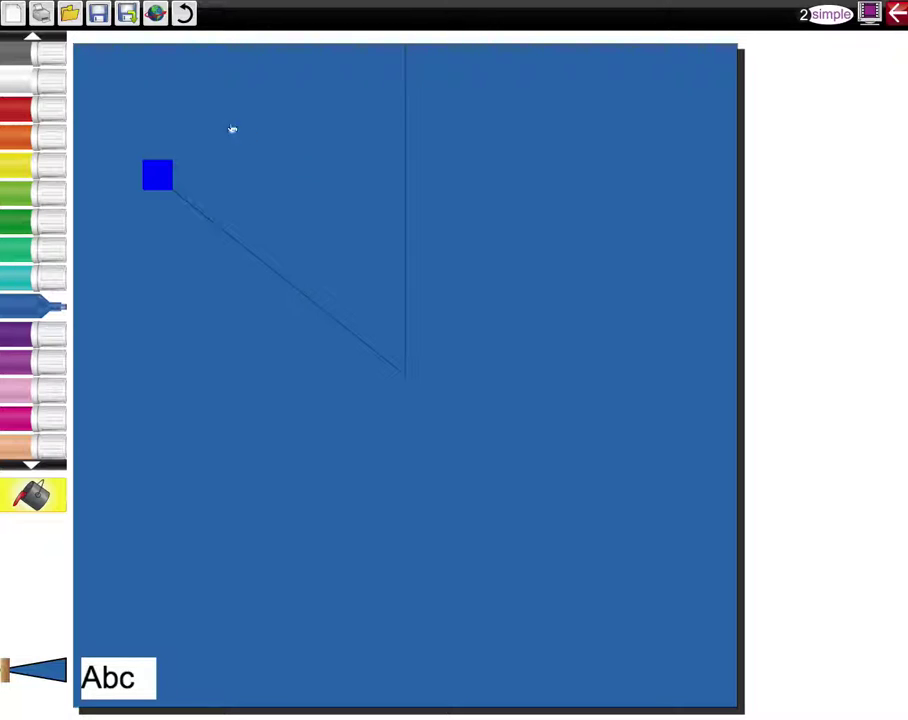
left_click(24, 84)
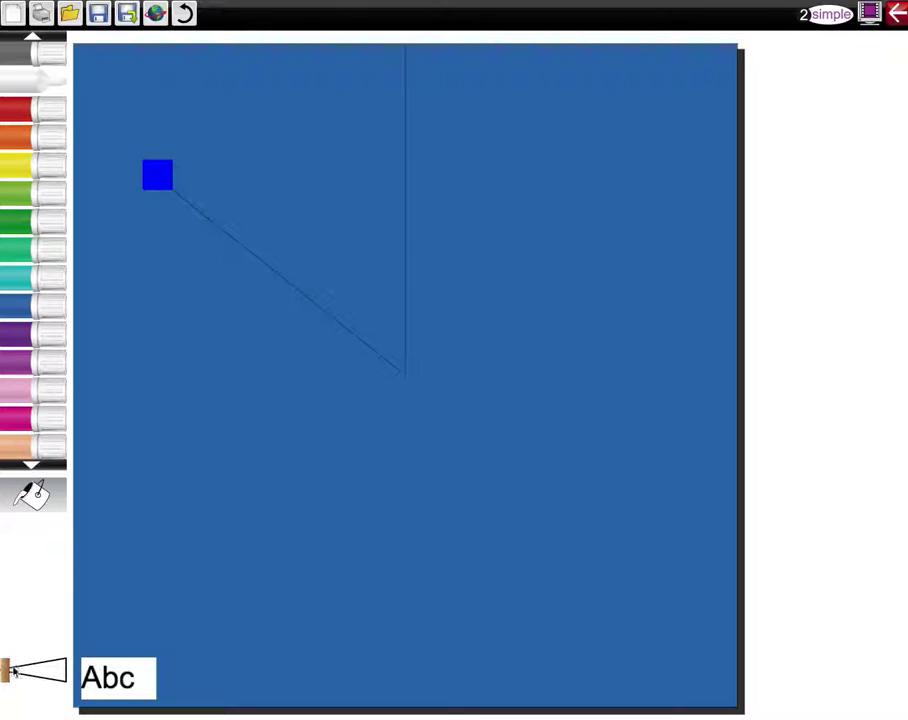
- Paint a thick white star from the canvas centre with a larger brush, then undo and repaint it smaller
left_click_drag(6, 673, 12, 674)
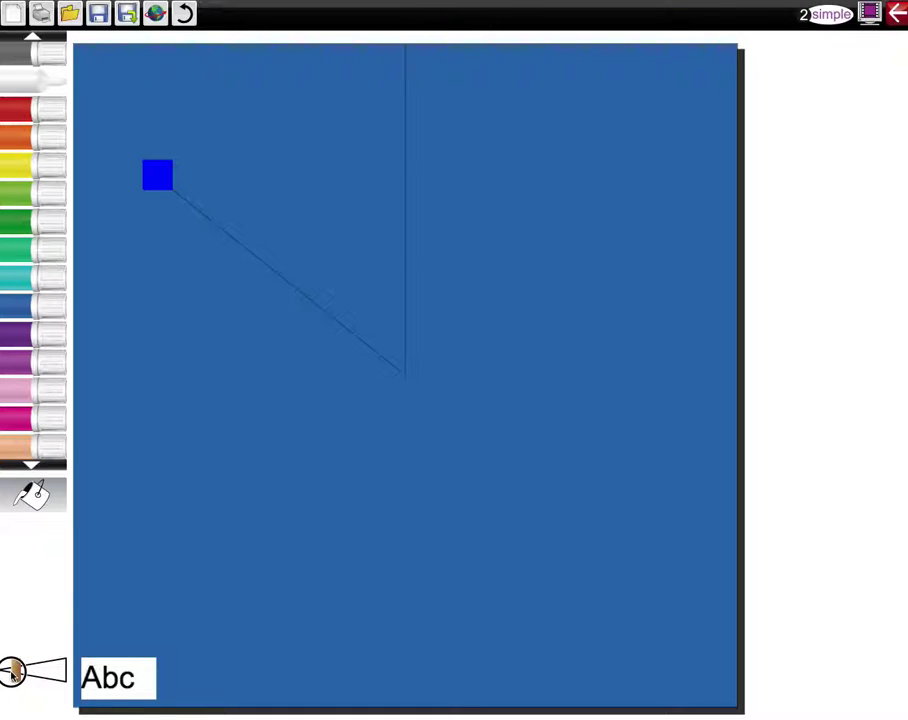
left_click_drag(12, 672, 15, 673)
left_click(406, 374)
left_click(406, 375)
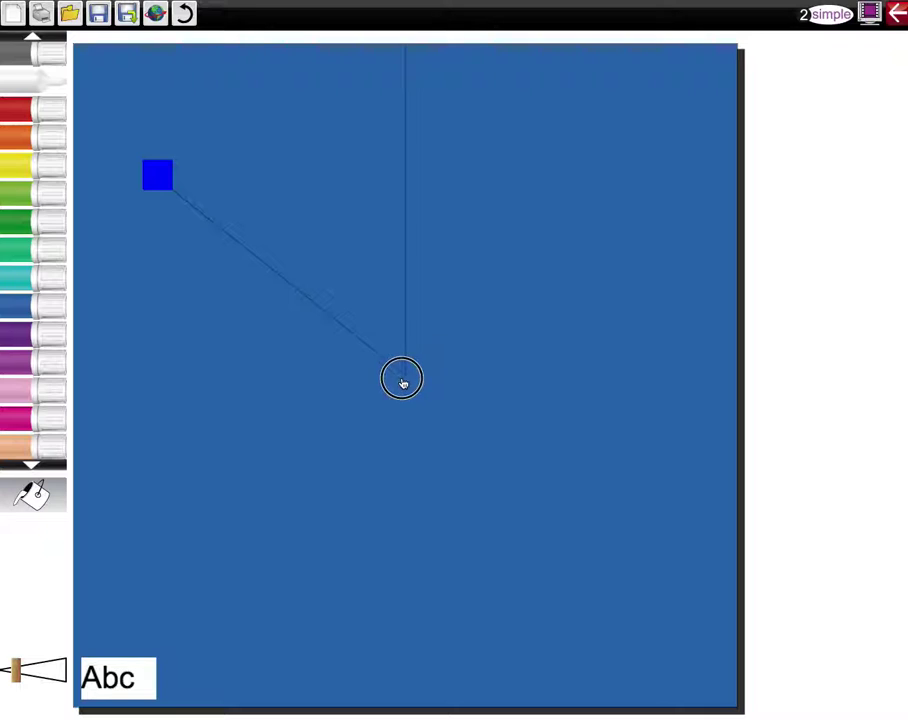
left_click(59, 84)
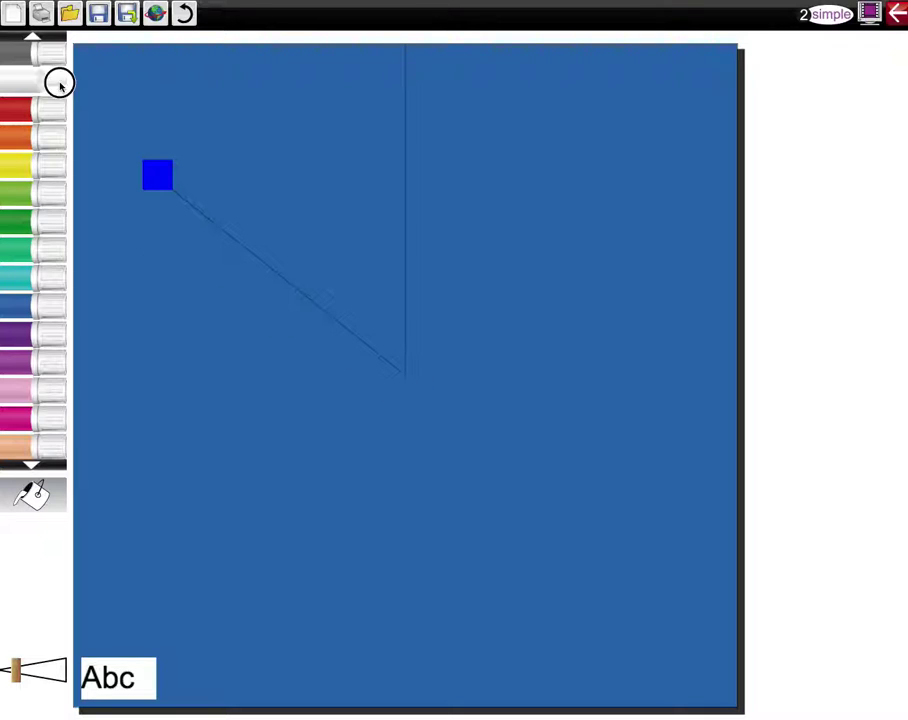
left_click(405, 373)
left_click_drag(405, 373, 330, 196)
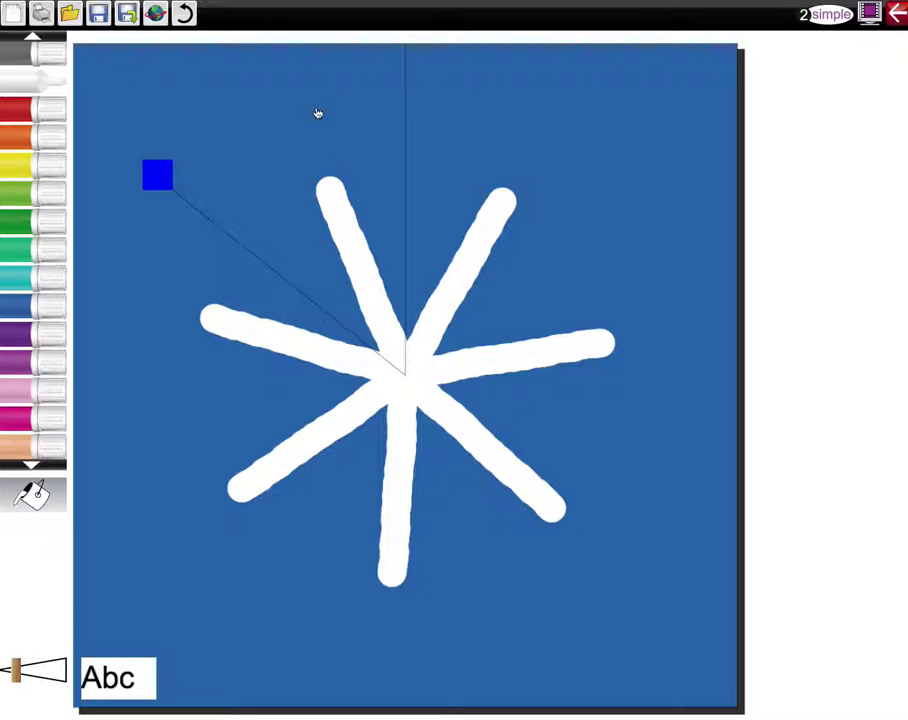
left_click(186, 15)
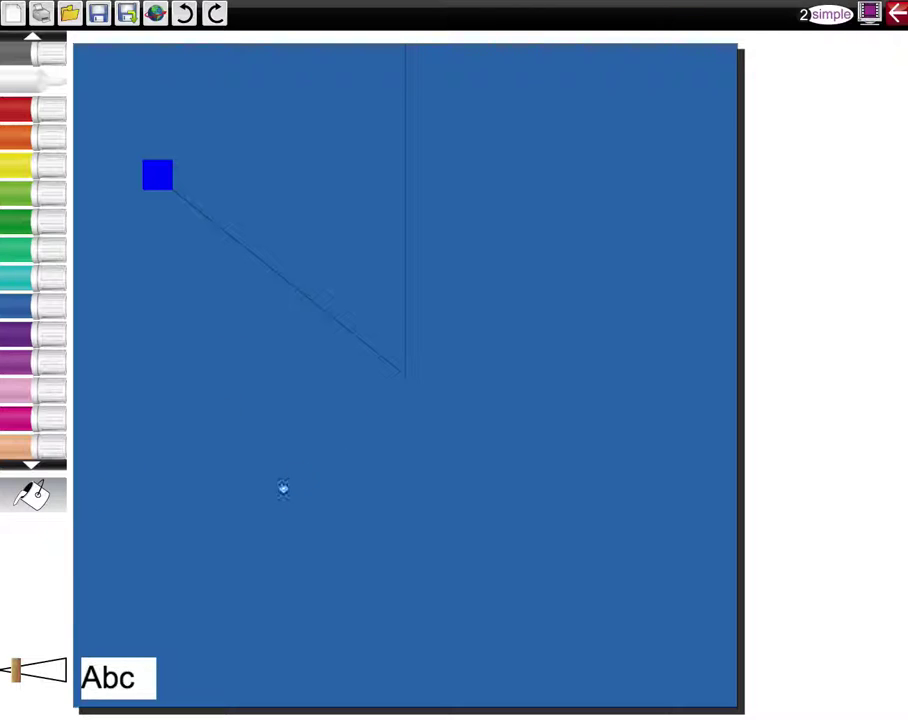
mouse_move(405, 375)
left_mouse_down()
mouse_move(354, 263)
mouse_move(391, 360)
left_mouse_up()
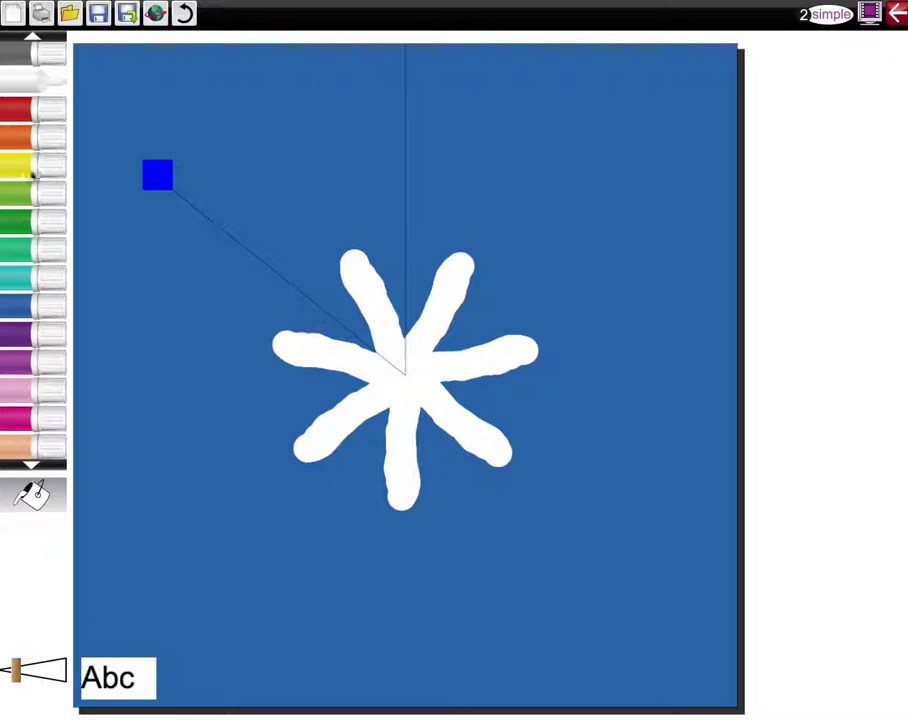
- With a smaller brush, paint small white side branches onto every star arm
left_click(14, 671)
left_click_drag(371, 274, 375, 259)
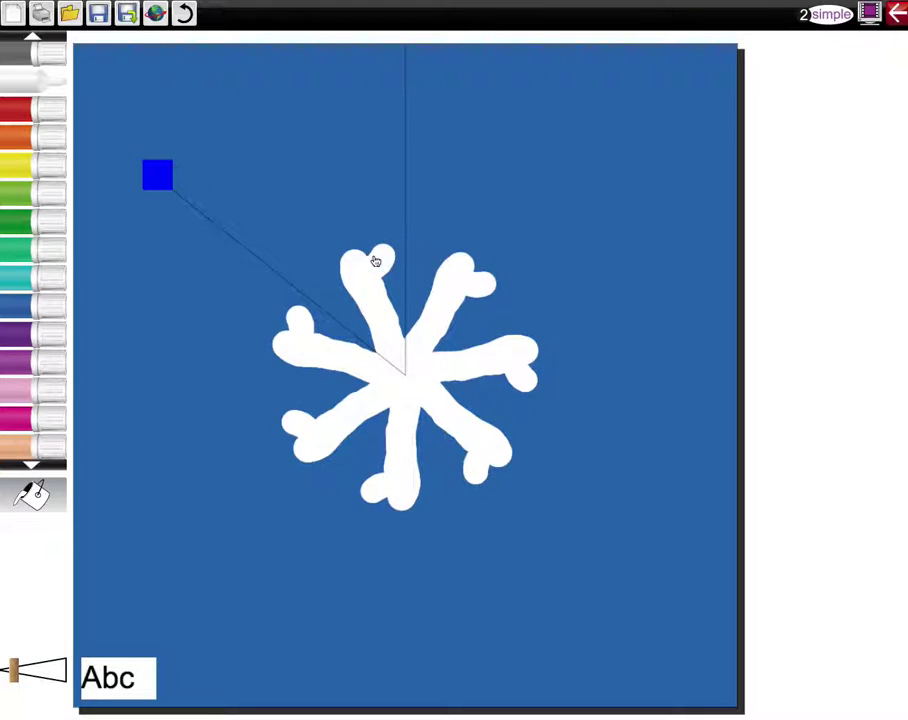
left_click(185, 14)
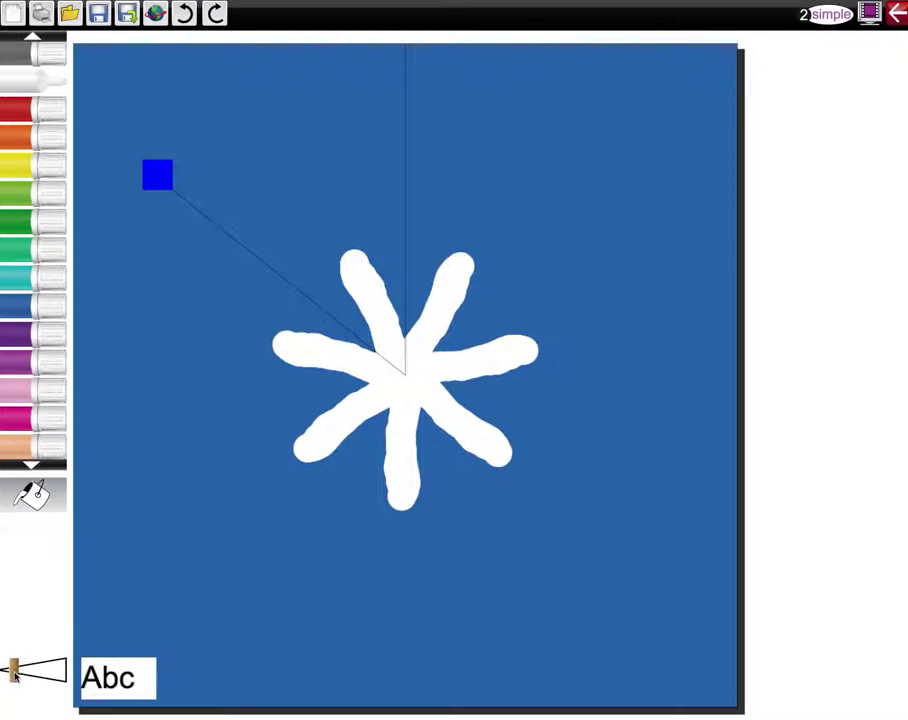
left_click_drag(15, 675, 9, 672)
mouse_move(371, 280)
left_mouse_down()
mouse_move(383, 253)
mouse_move(347, 280)
mouse_move(322, 270)
left_mouse_up()
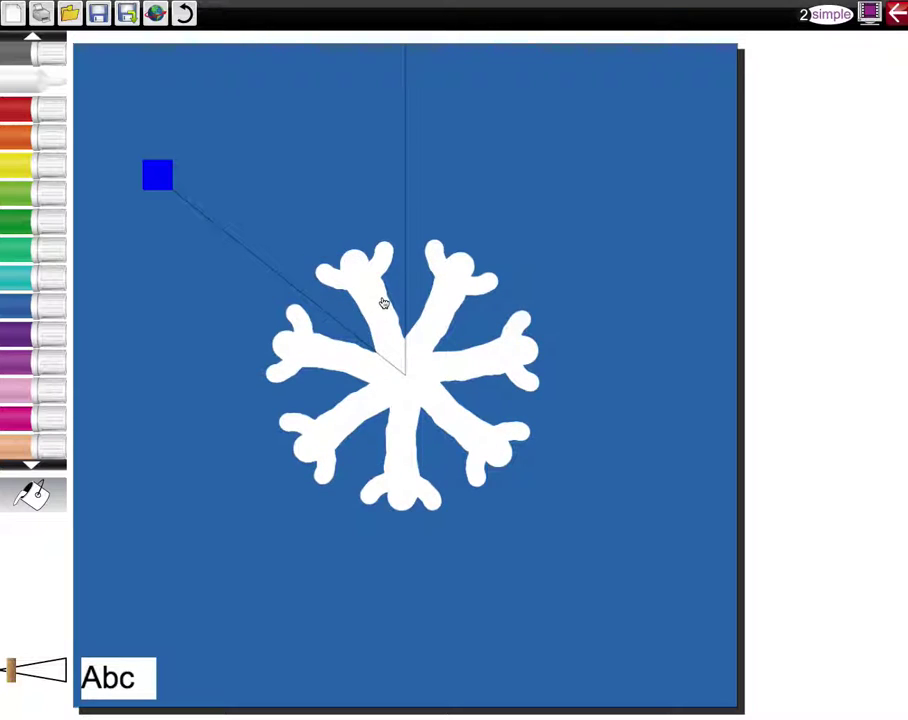
mouse_move(387, 306)
left_mouse_down()
mouse_move(397, 292)
mouse_move(349, 308)
left_mouse_up()
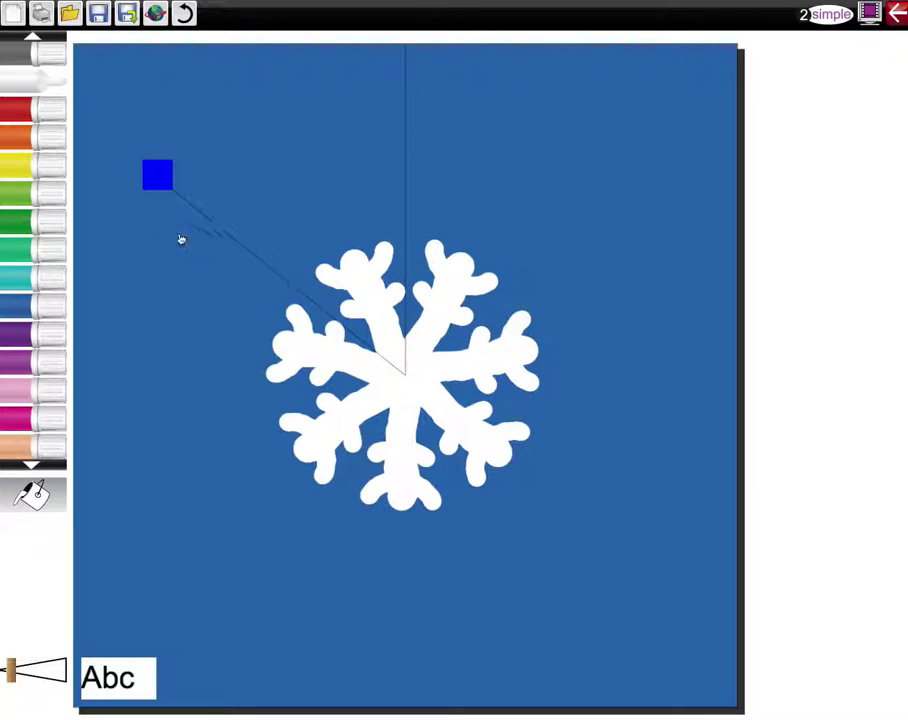
left_click(24, 312)
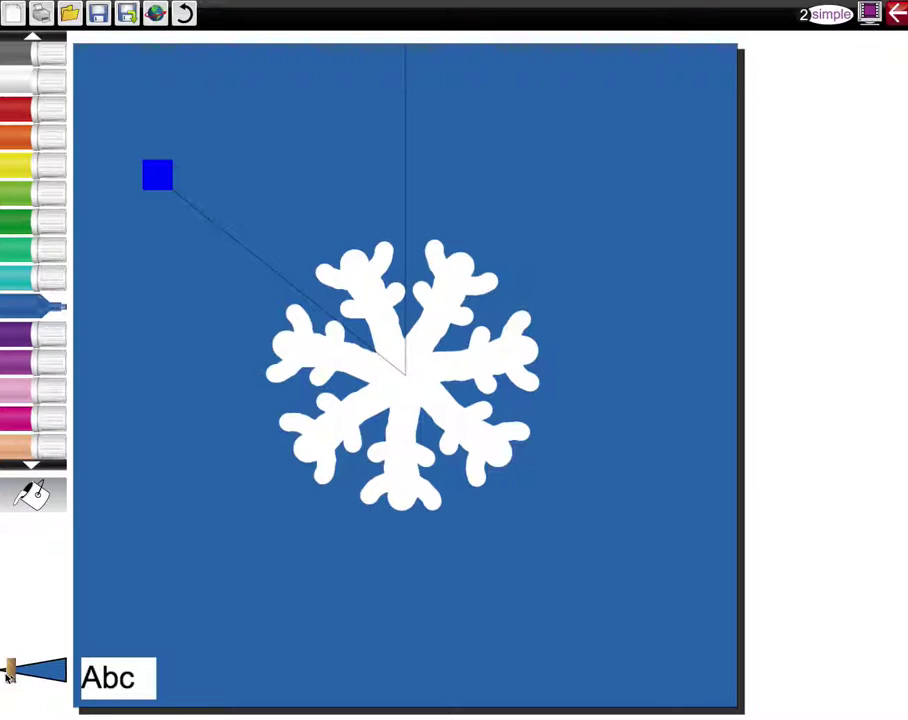
- Dot blue holes along each snowflake arm and form a blue flower at the centre
left_click(354, 265)
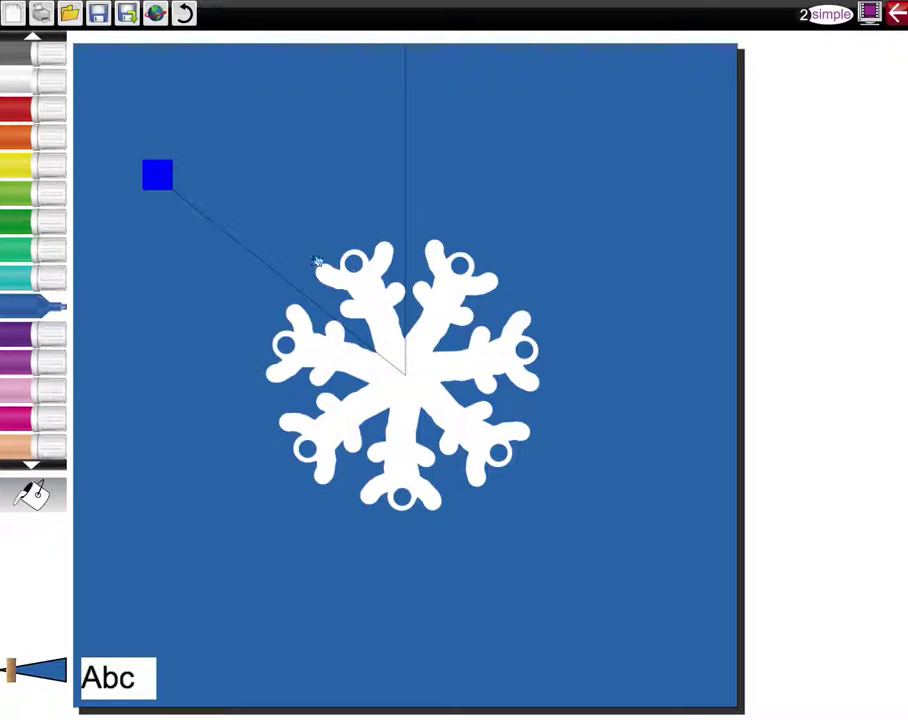
left_click(184, 14)
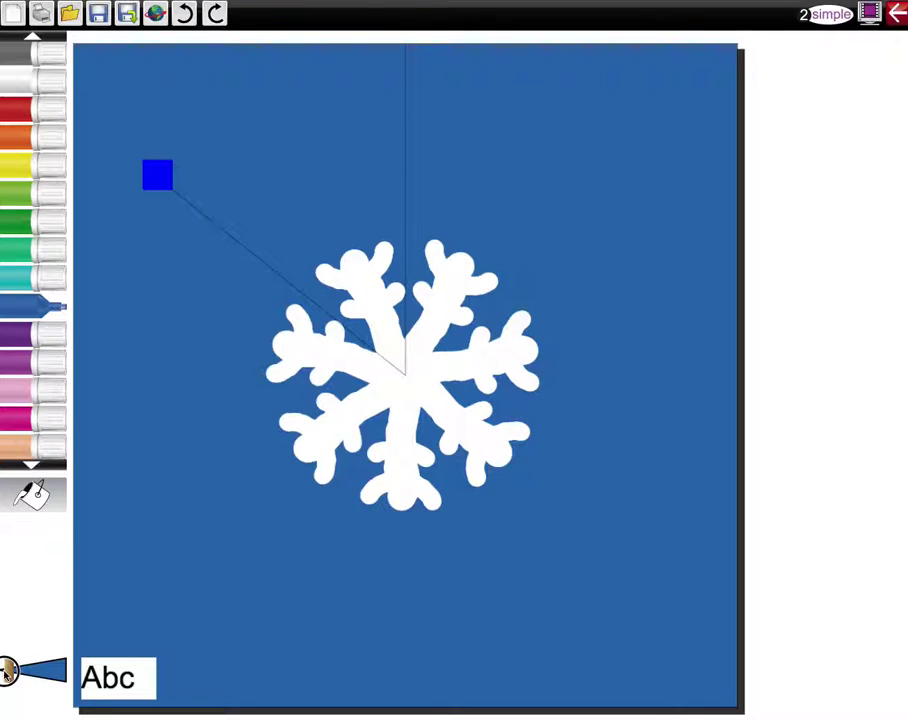
left_click(355, 268)
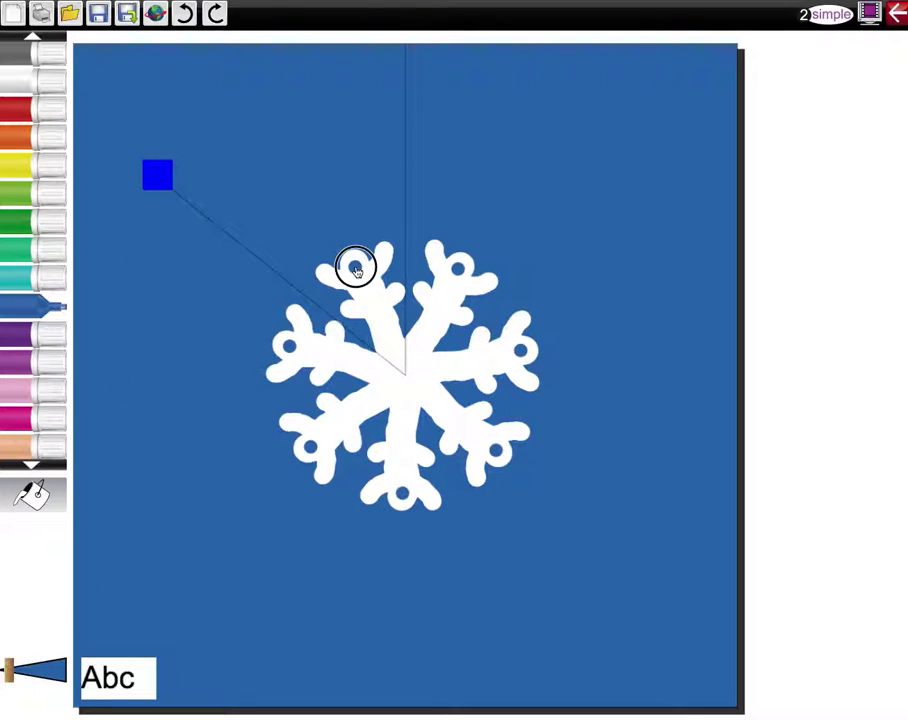
left_click(366, 284)
left_click(375, 303)
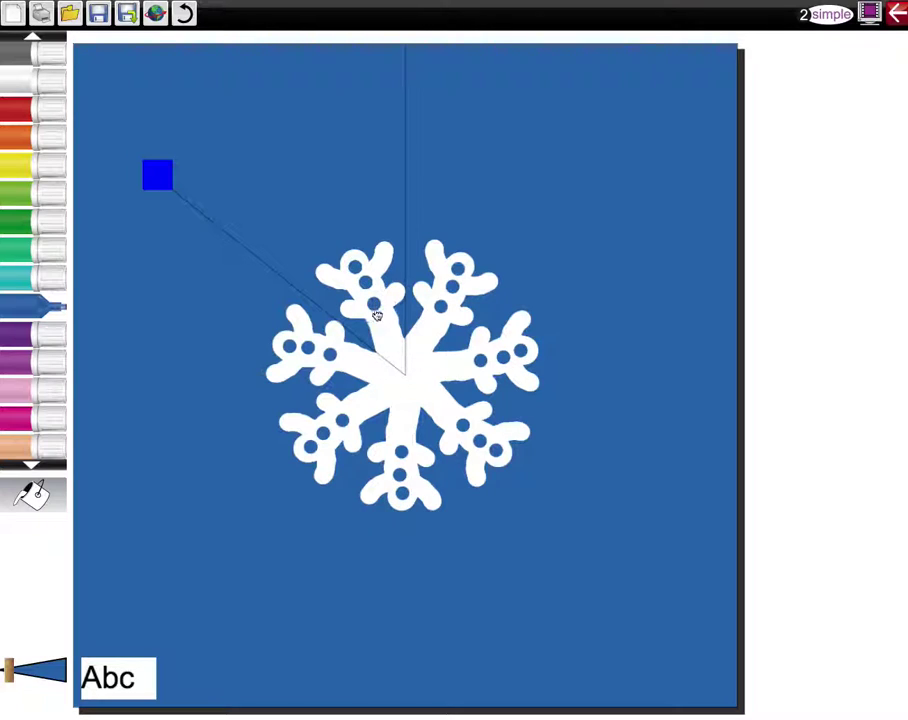
left_click(386, 322)
left_click(391, 342)
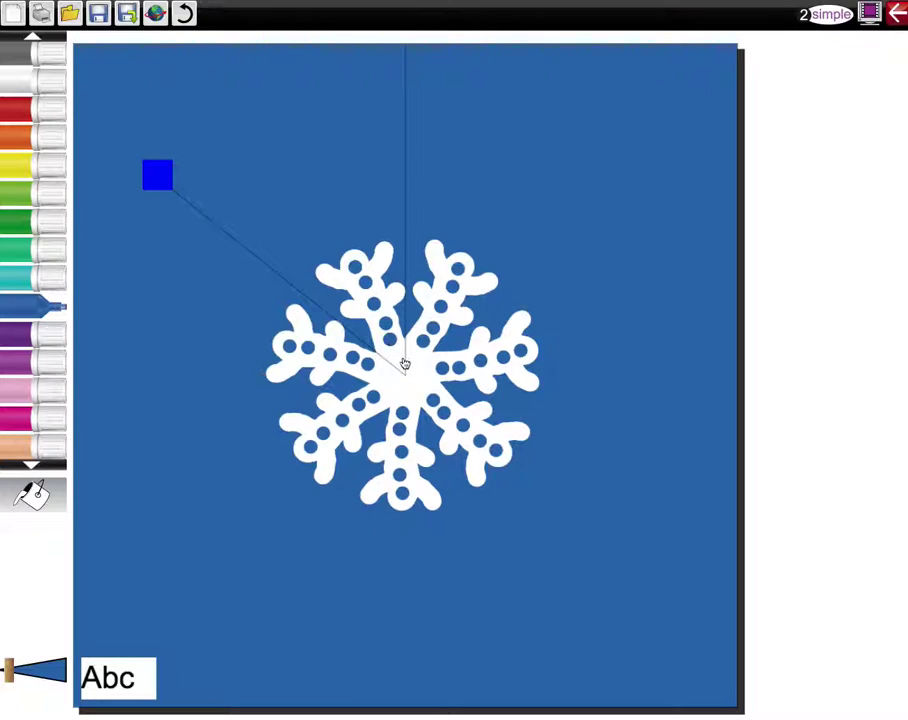
left_click(403, 369)
left_click(403, 372)
left_click(388, 250)
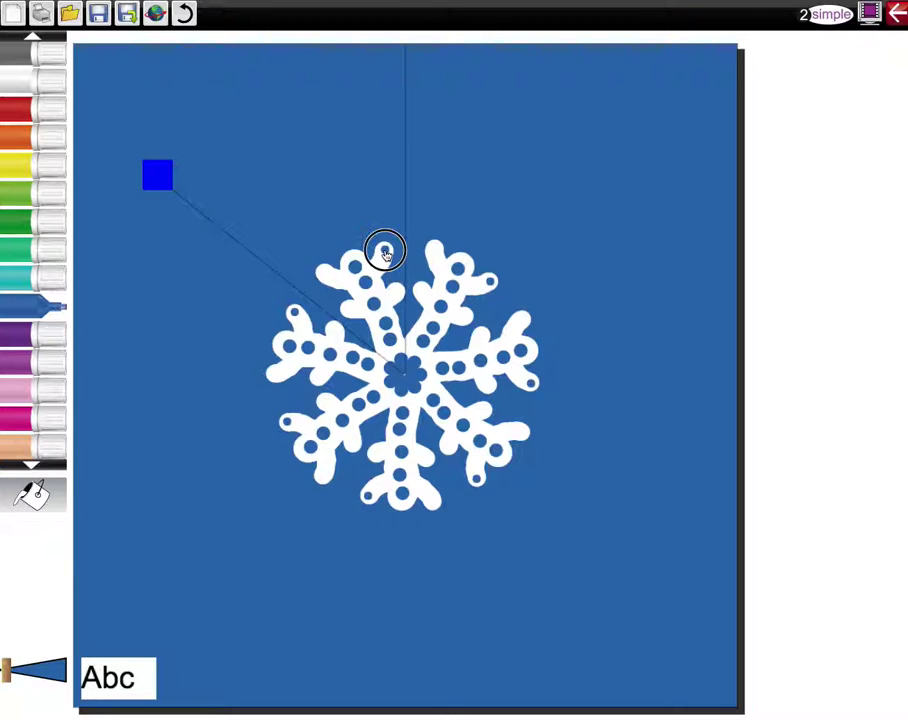
left_click(335, 279)
left_click(350, 295)
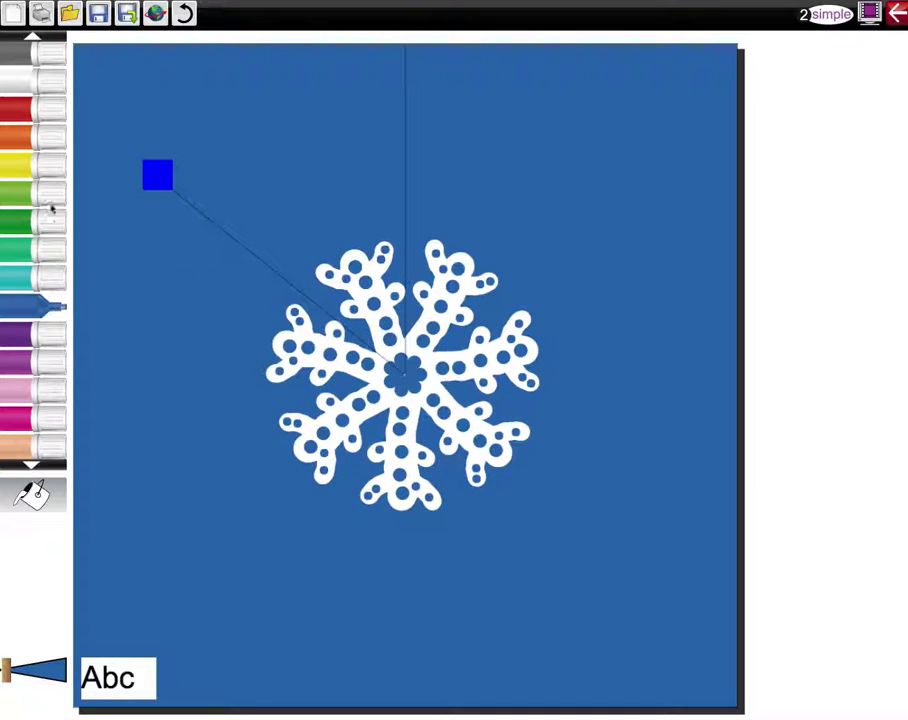
- Dab a small white ring of dots inside the blue centre
left_click(47, 81)
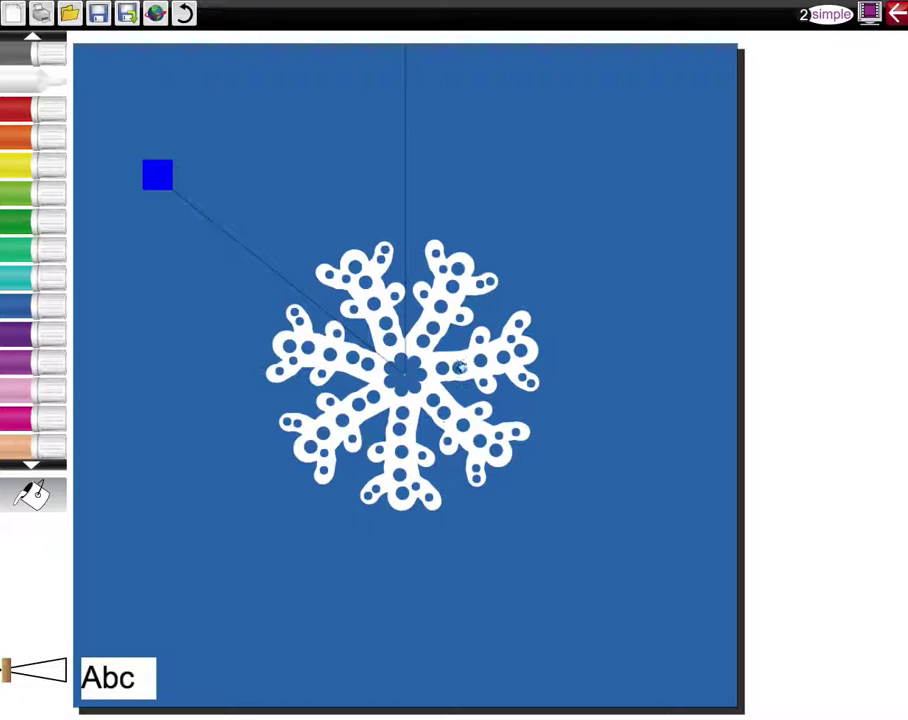
left_click(404, 374)
scroll(27, 320, "up", 2)
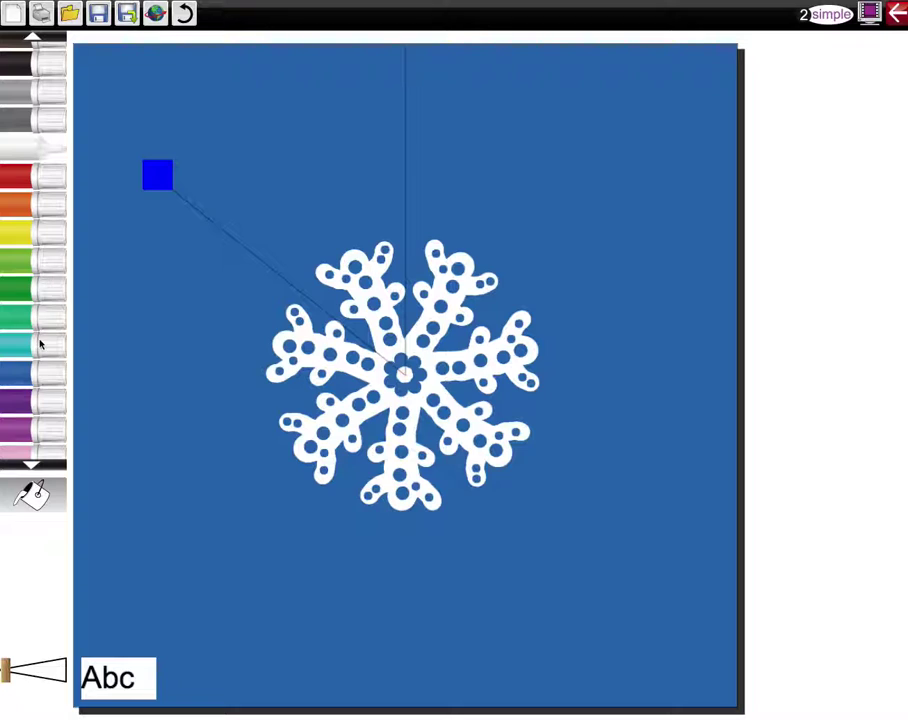
left_click(25, 373)
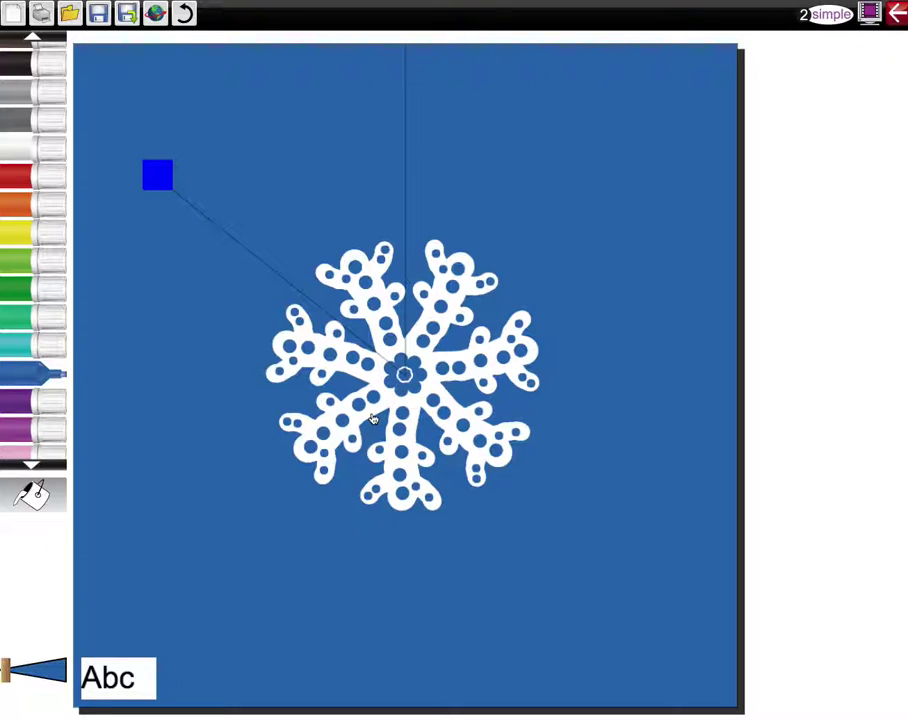
left_click(31, 148)
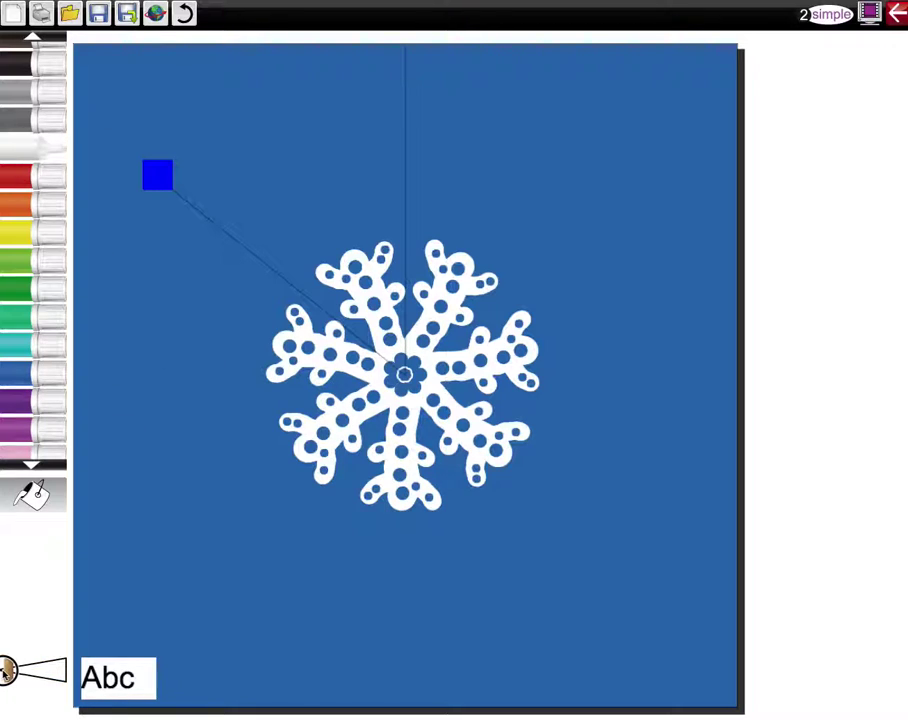
left_click(404, 368)
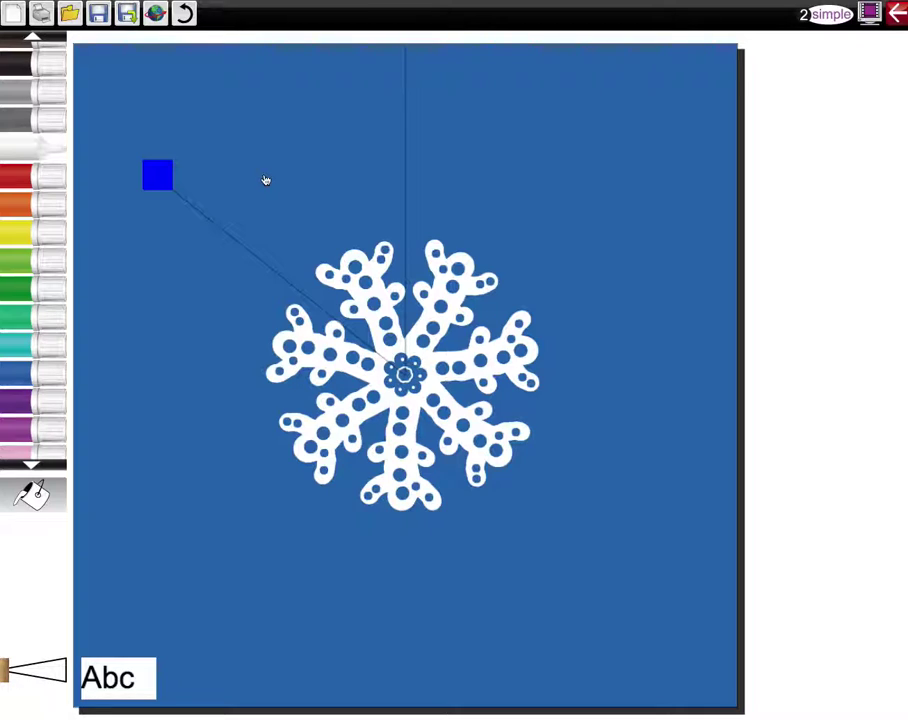
- Save the picture as 'snowflake' in My Work, overwriting the existing file
left_click(99, 16)
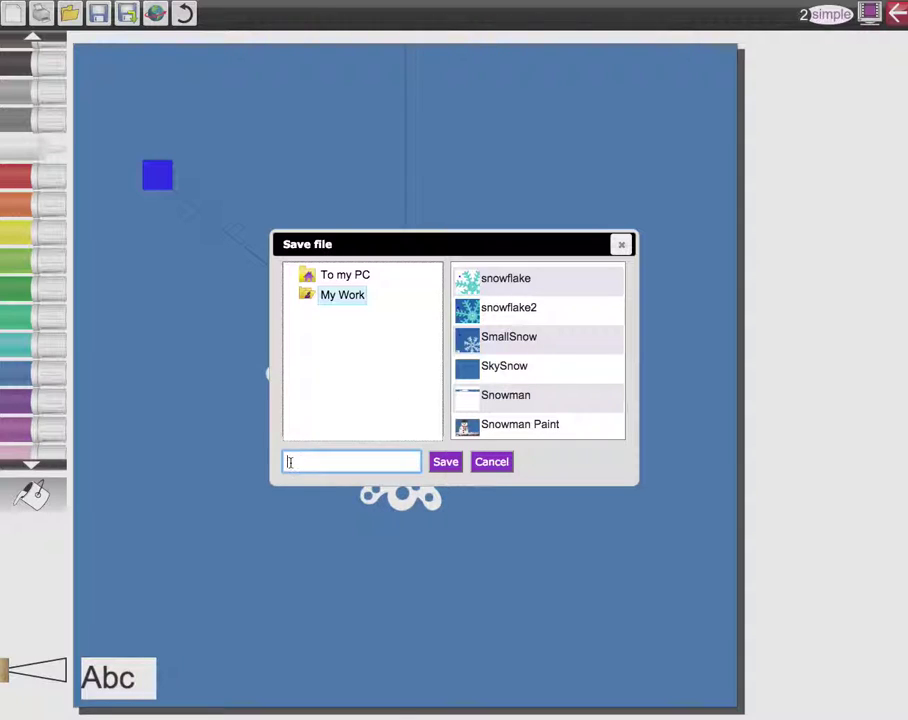
type("nowflake")
left_click(446, 465)
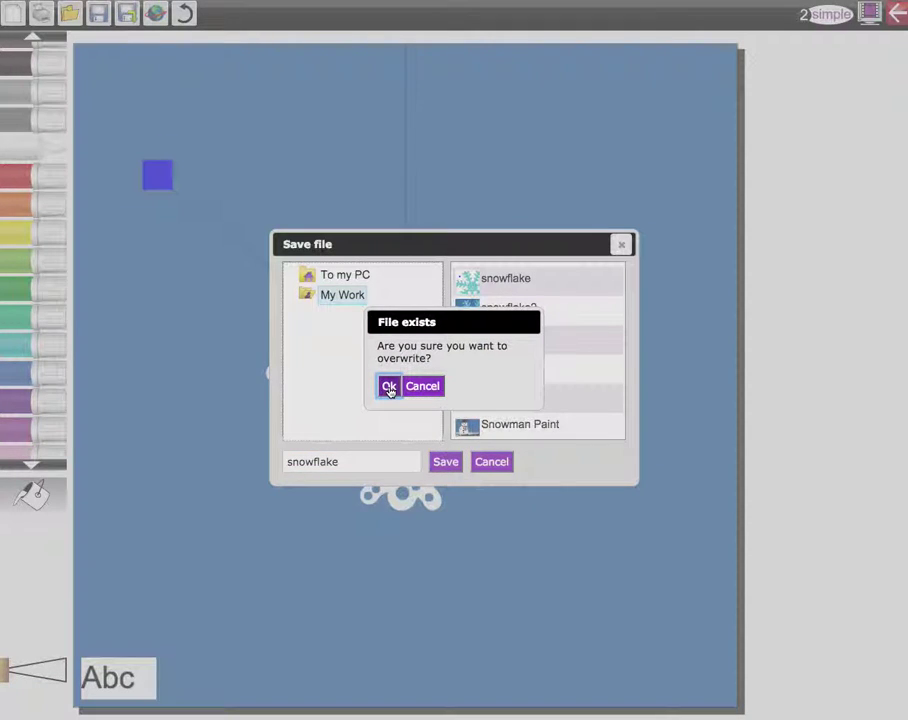
left_click(389, 387)
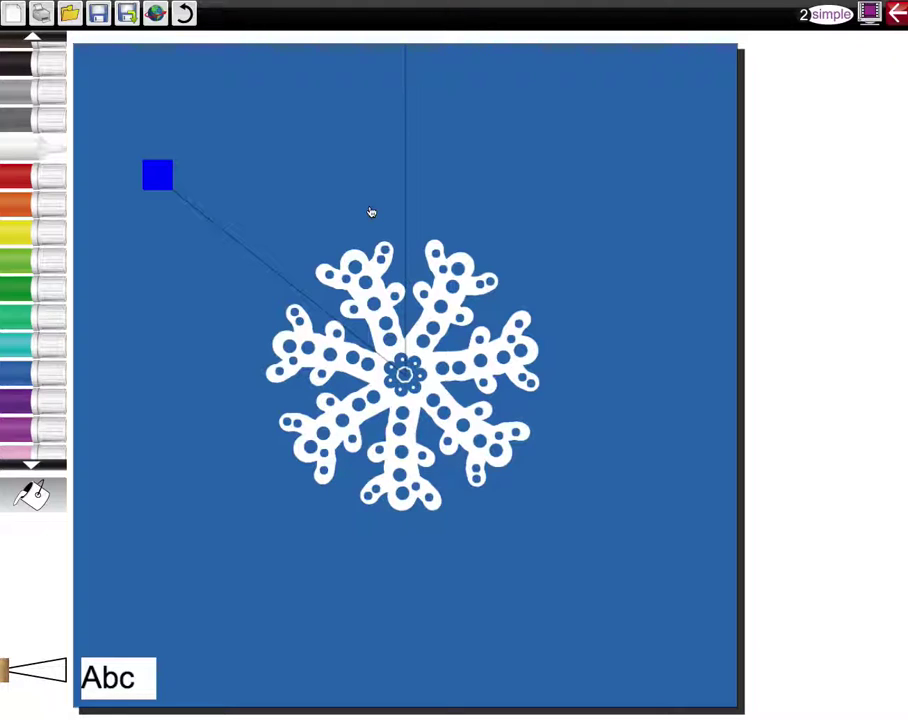
- Start a new 2Paint A Picture in the Pattern style
left_click(15, 17)
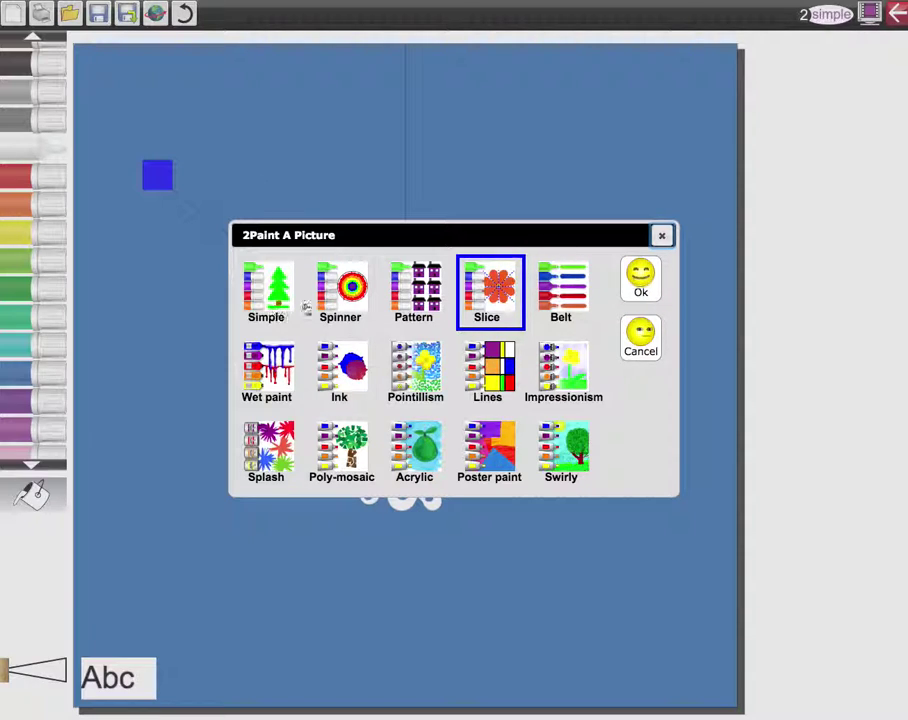
left_click(419, 290)
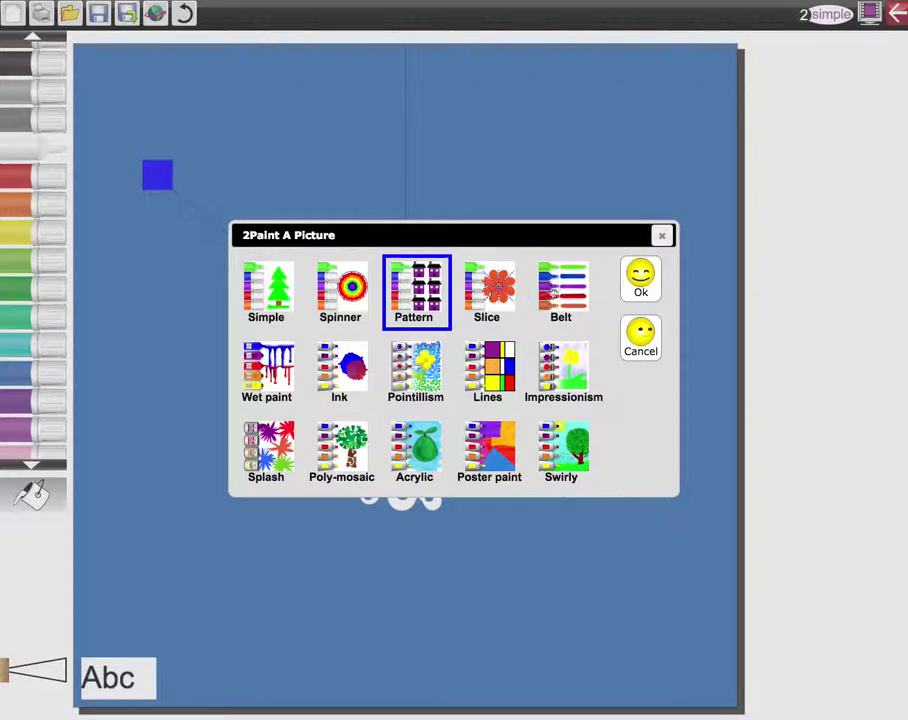
left_click(641, 285)
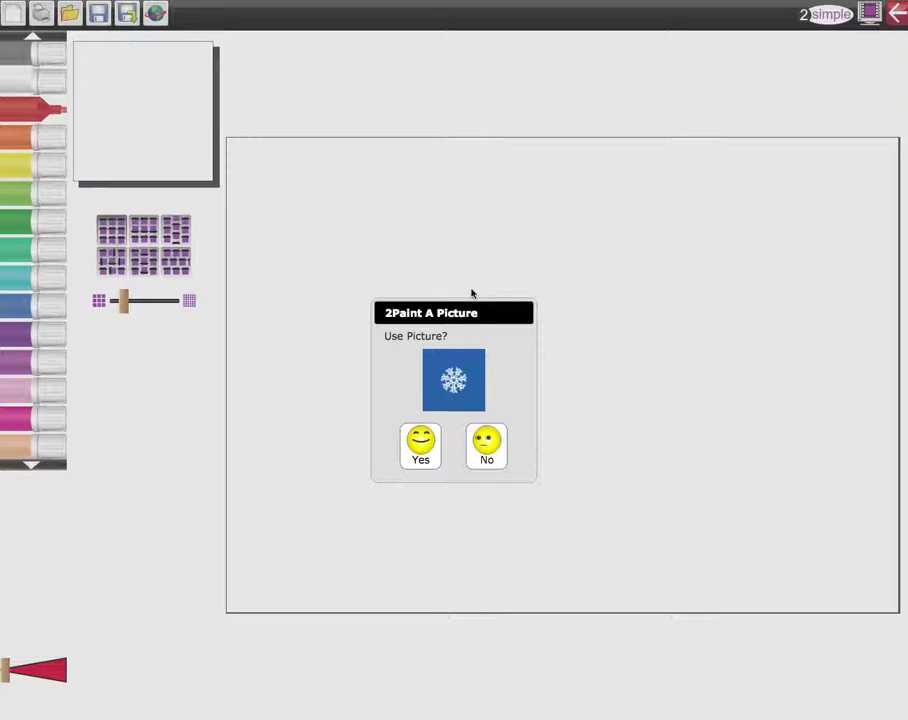
- Use the snowflake picture as the pattern tile and raise the density to many small snowflakes
left_click(421, 448)
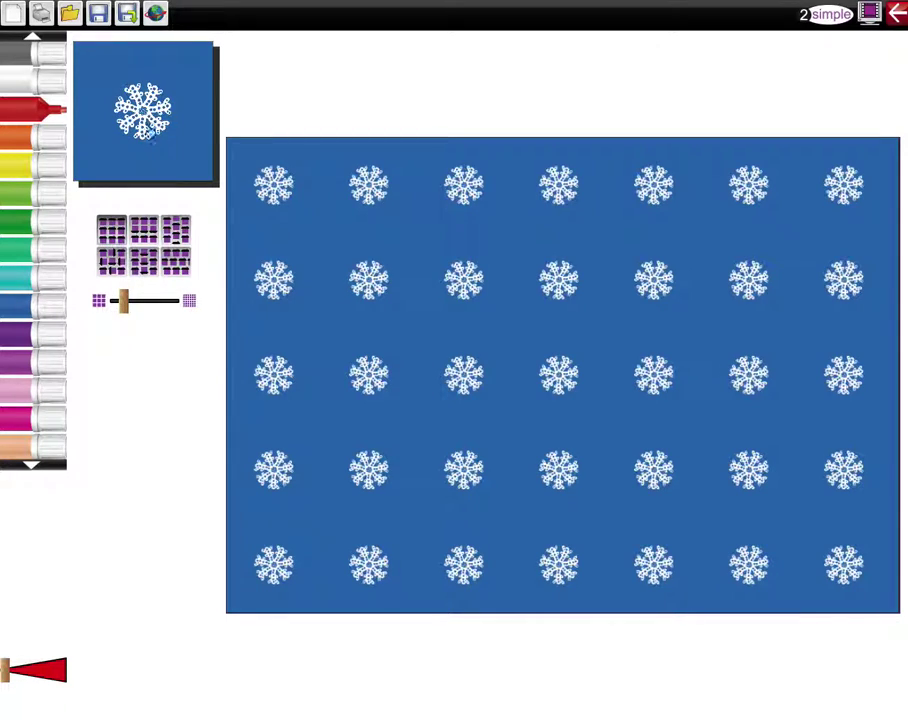
left_click_drag(124, 303, 119, 303)
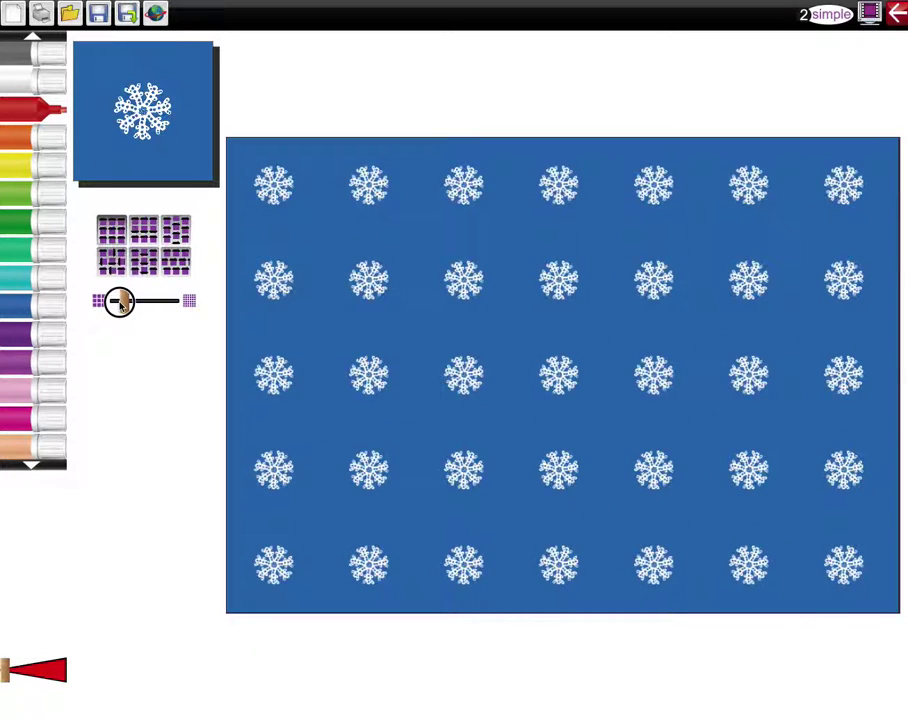
left_click_drag(118, 303, 111, 304)
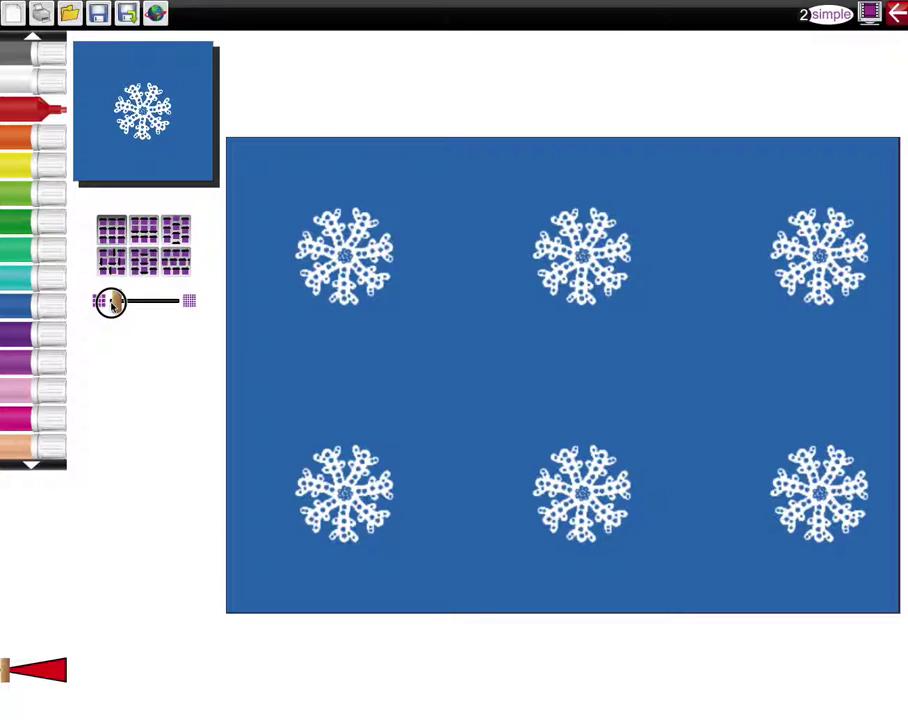
left_click_drag(112, 304, 145, 308)
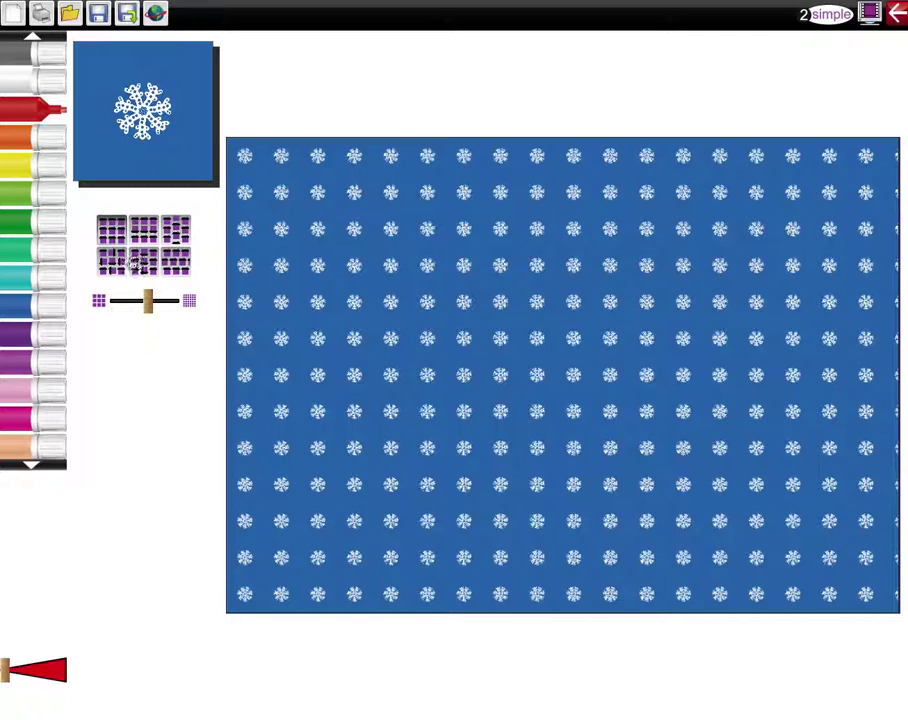
- Compare the sparser, aligned and offset layouts, and settle on alternate snowflake rows offset like brickwork
left_click(146, 236)
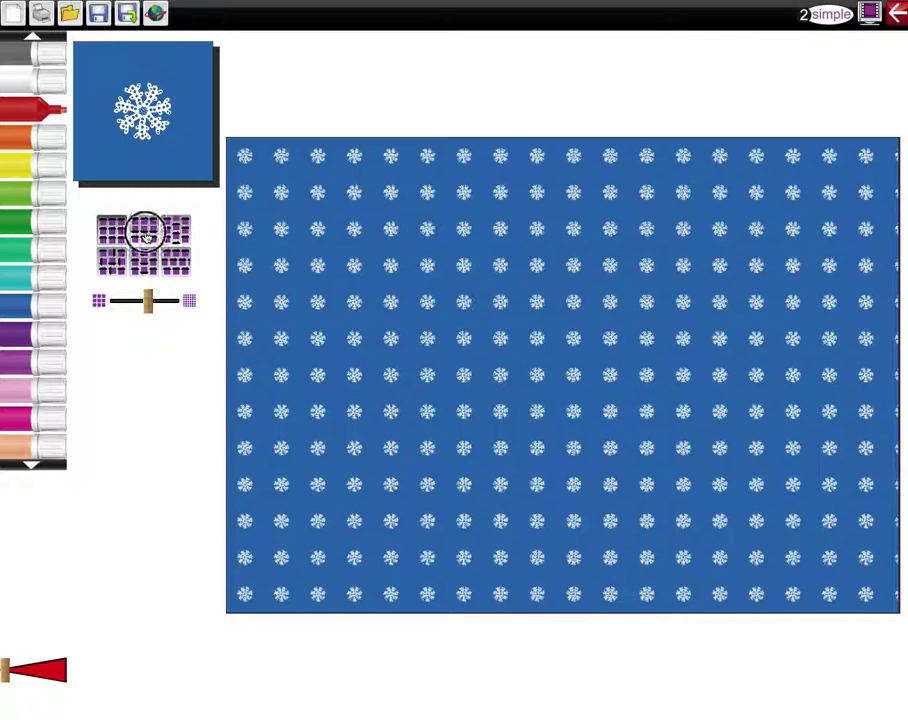
left_click(175, 235)
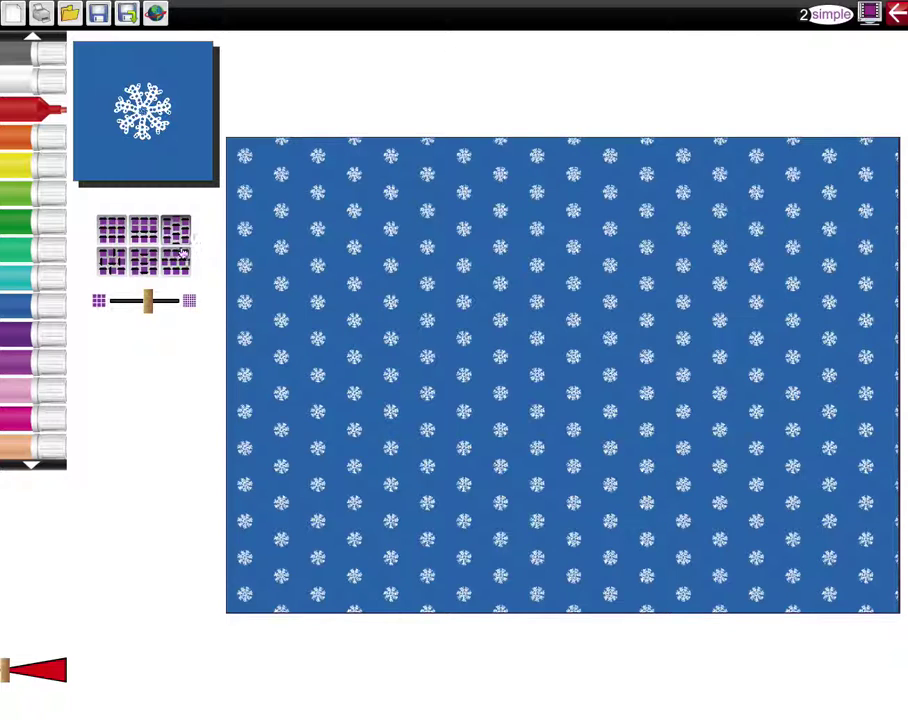
left_click(111, 262)
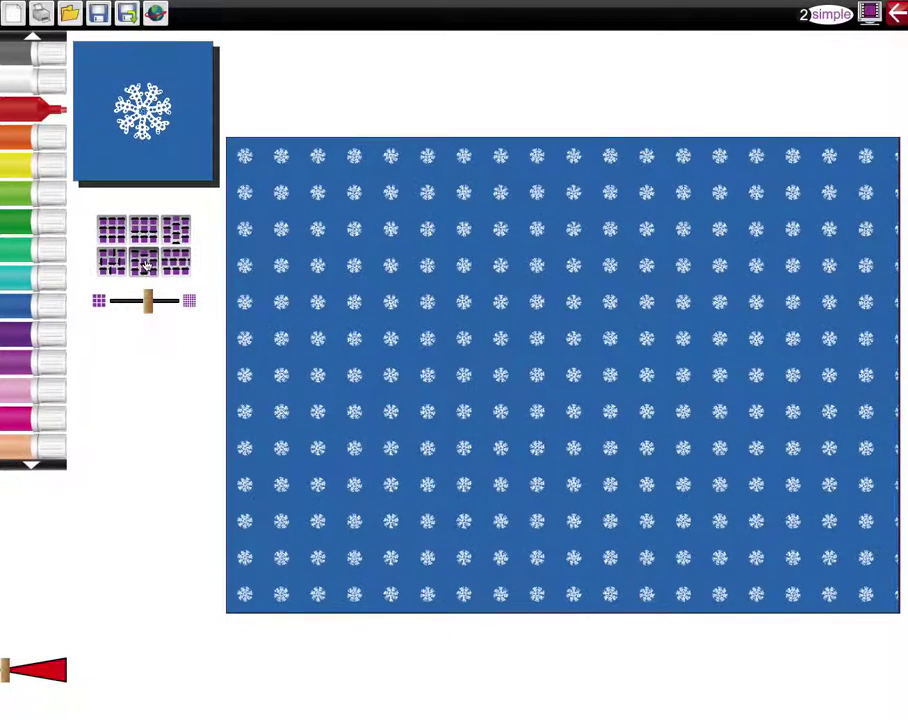
left_click(177, 262)
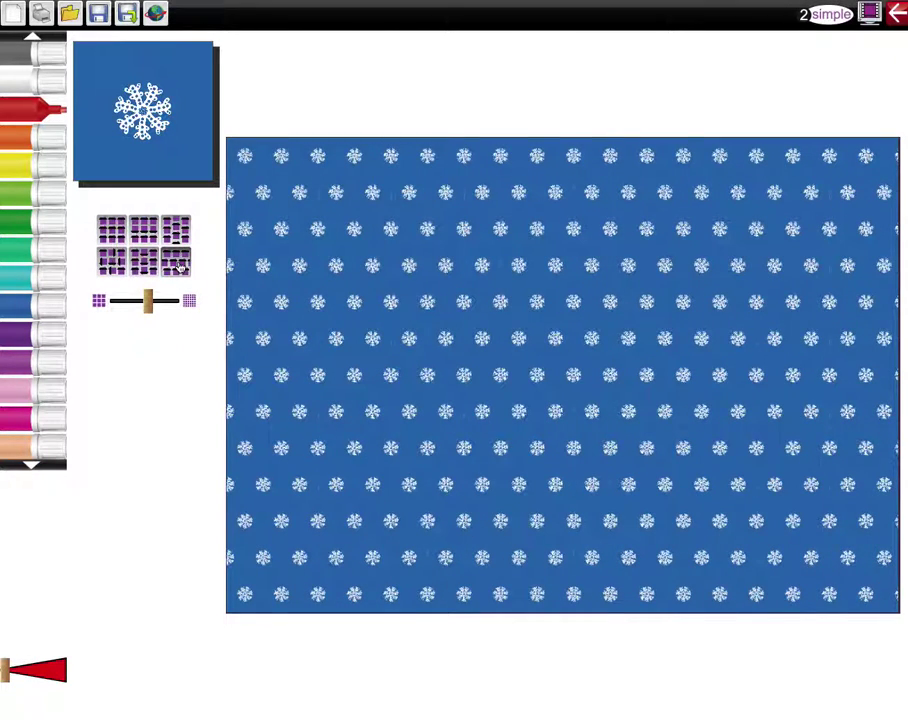
left_click(186, 238)
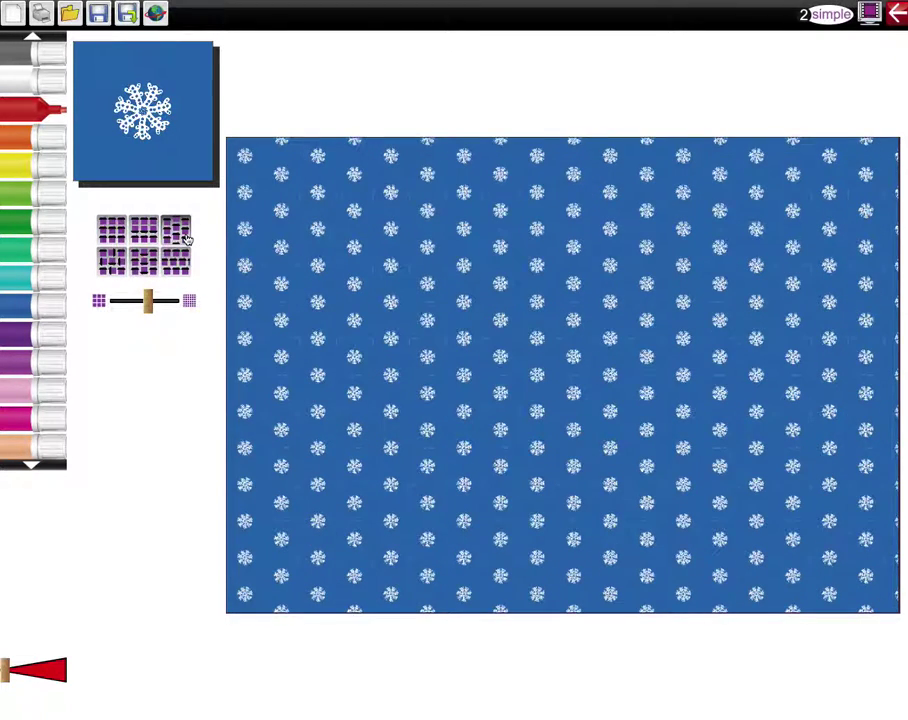
left_click(184, 268)
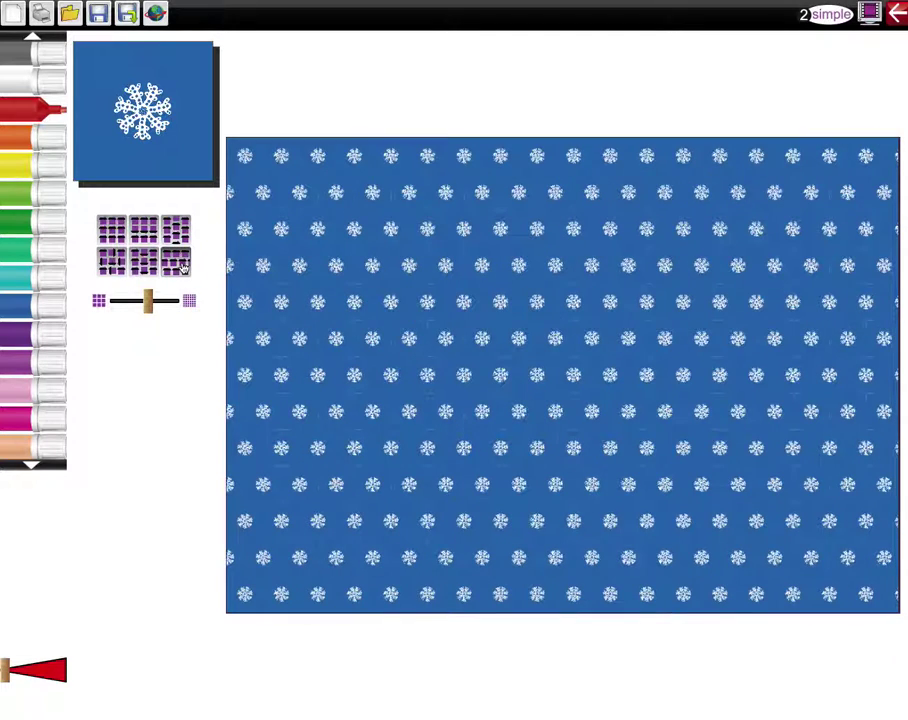
left_click(178, 232)
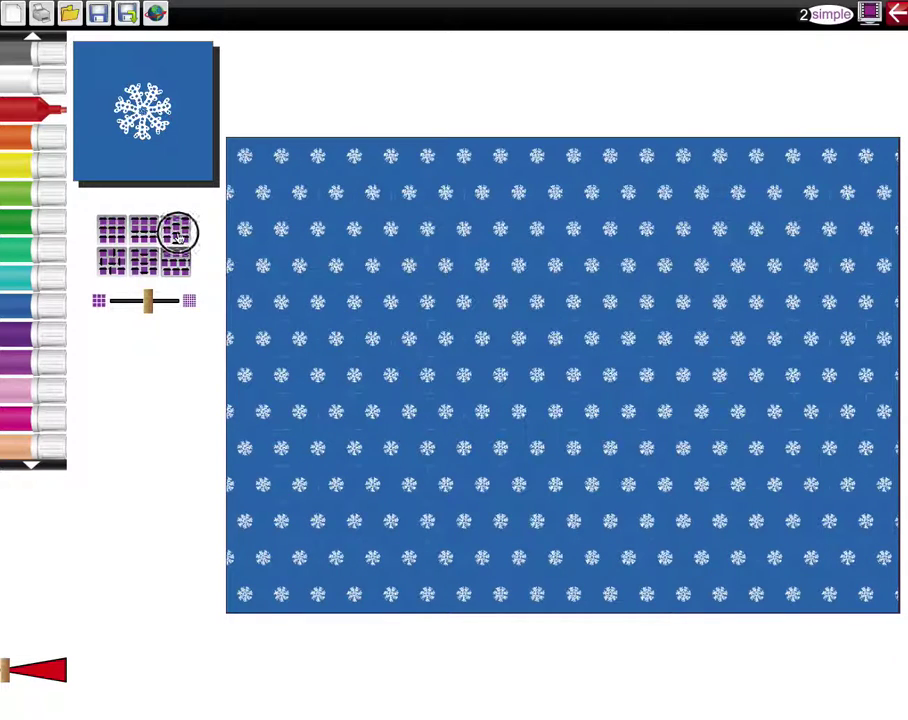
left_click(178, 260)
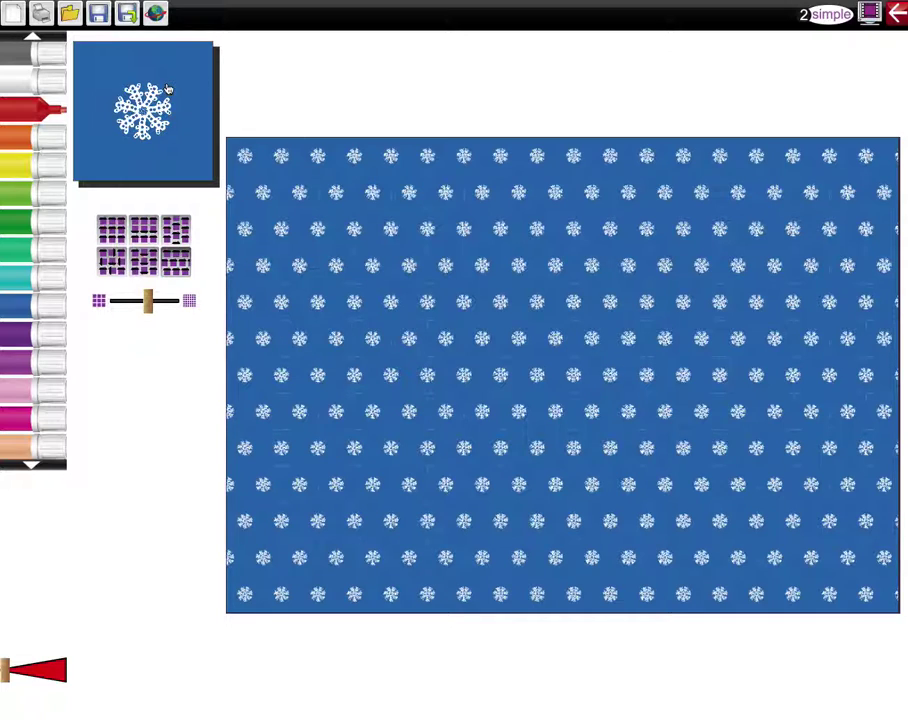
- Save the snowflake pattern to My Work under the name 'sky'
left_click(99, 15)
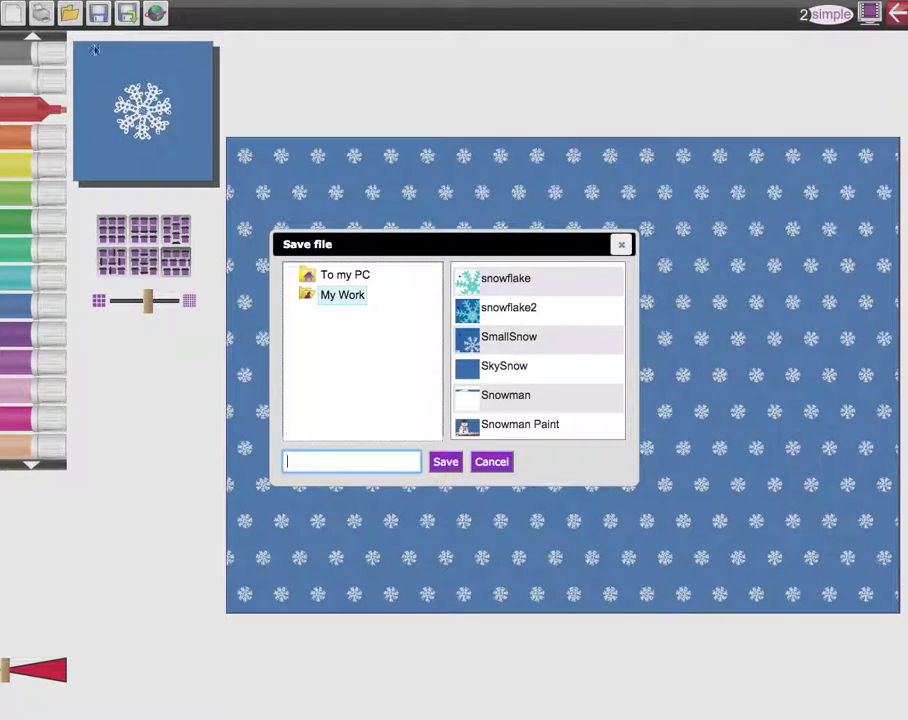
left_click(328, 296)
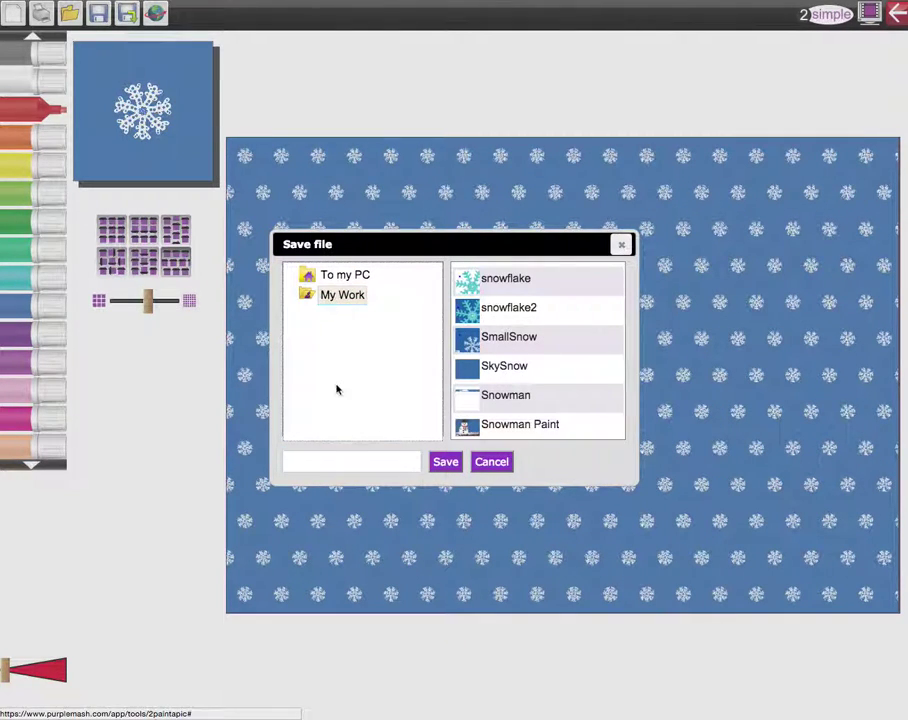
left_click(323, 463)
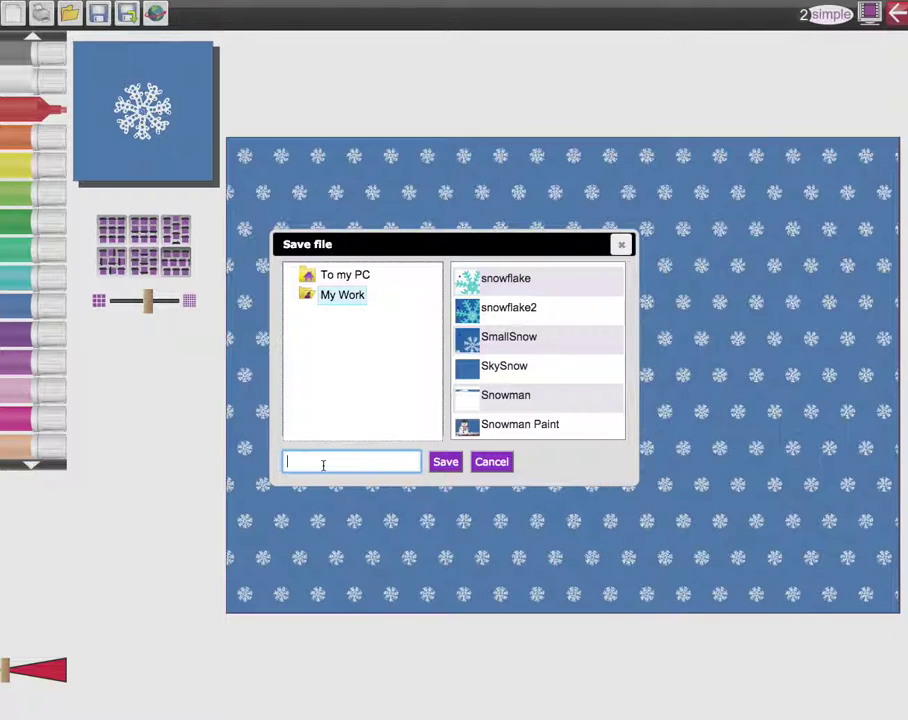
type("sky")
left_click(446, 463)
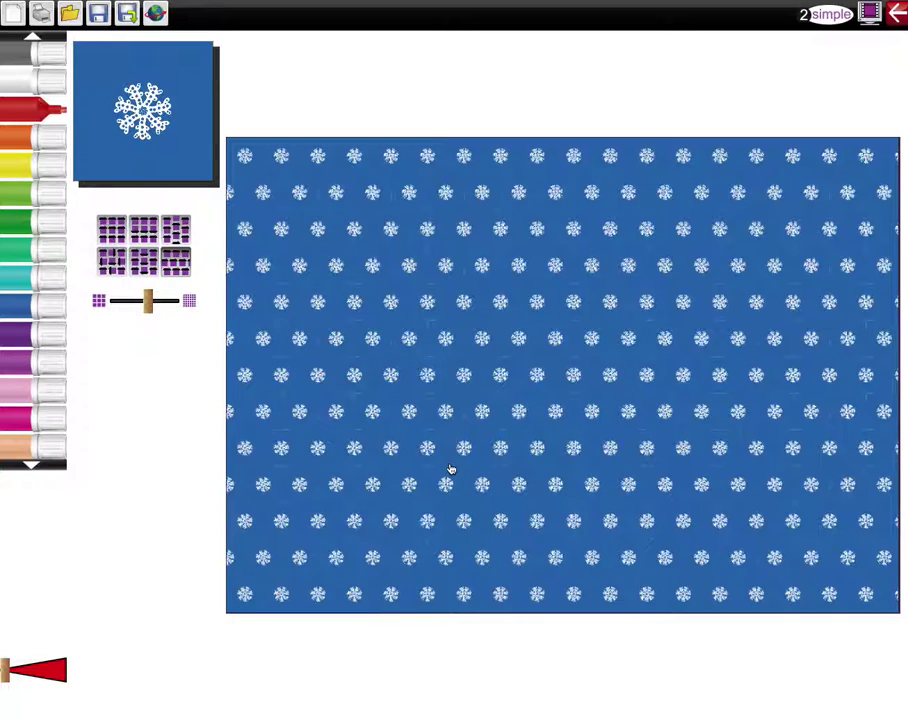
- Start a new picture in the Swirly painting style
left_click(15, 17)
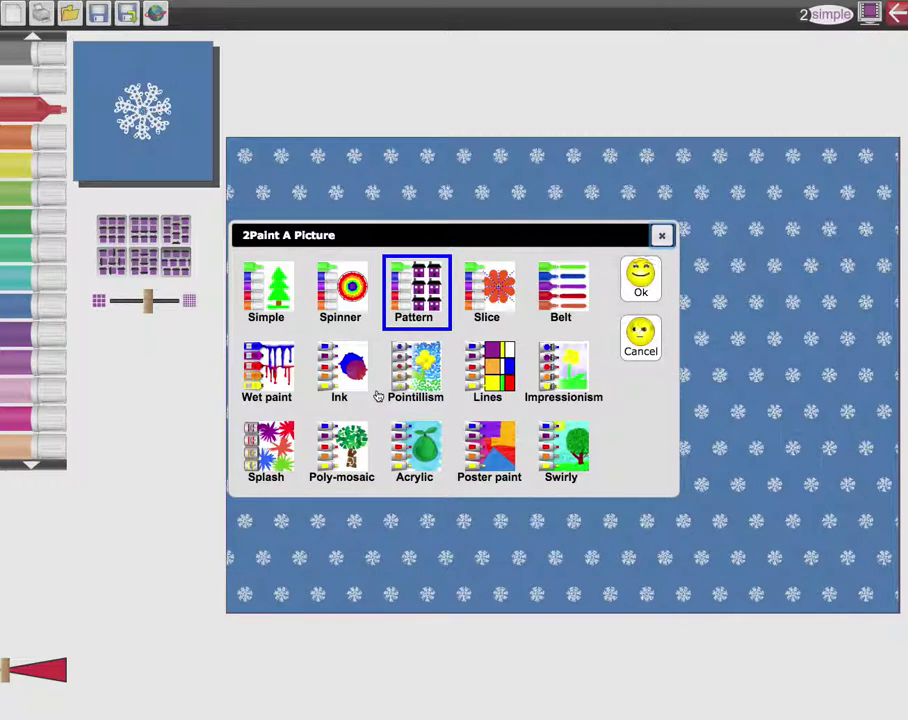
left_click(566, 452)
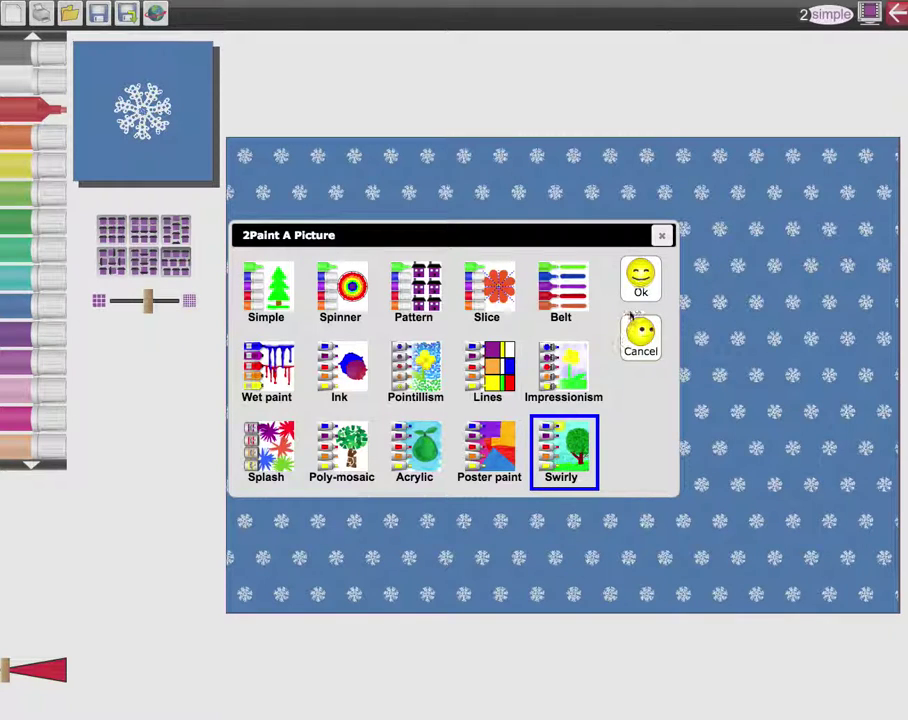
left_click(642, 284)
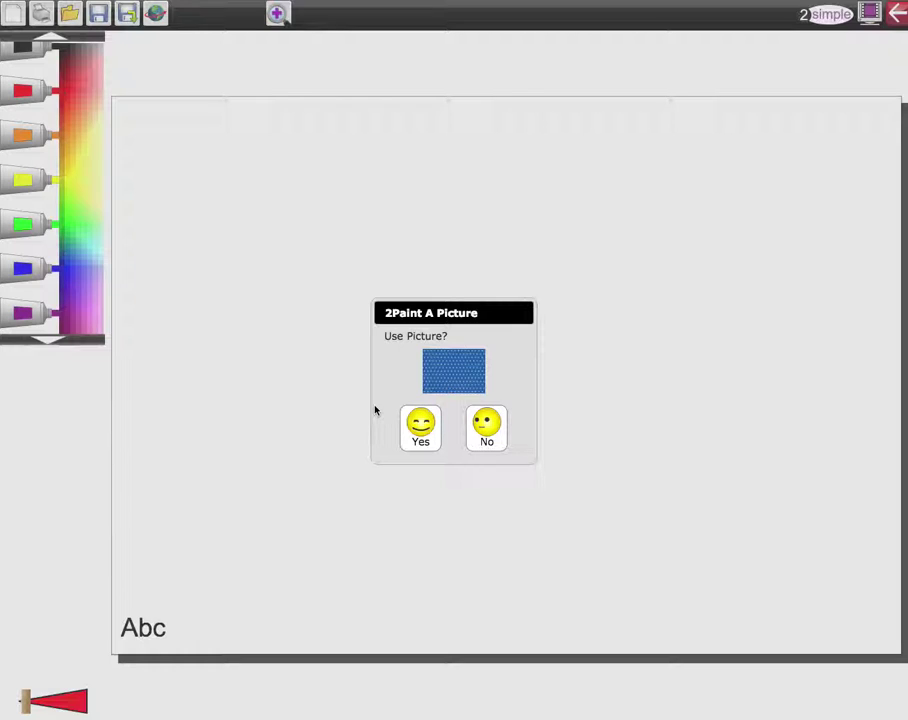
- Use the snowflake pattern as background and paint a dark brown swirly ground along the bottom
left_click(420, 428)
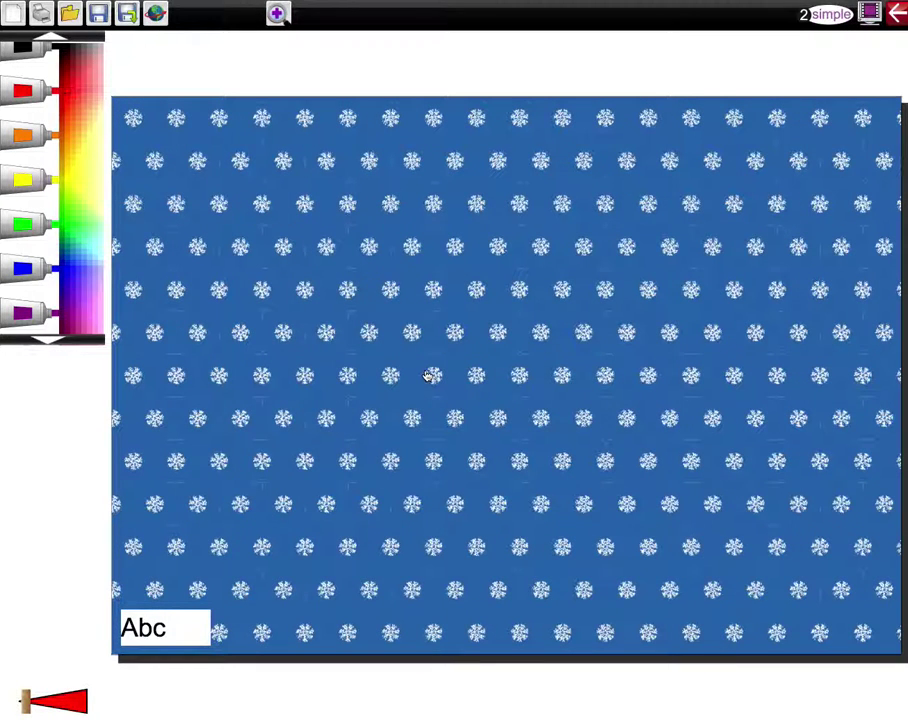
left_click(75, 59)
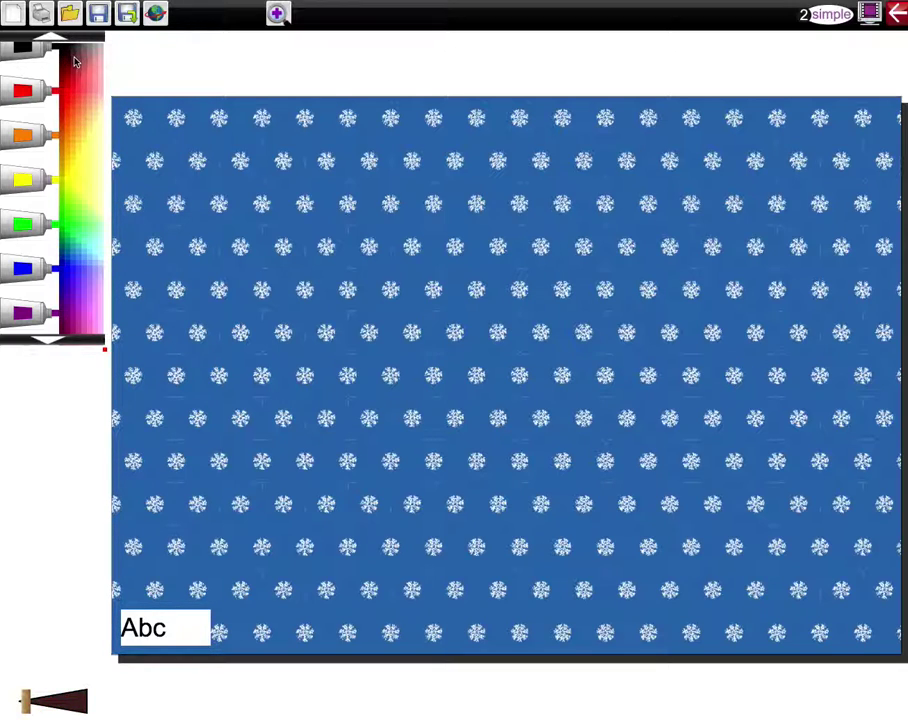
left_click(28, 704)
mouse_move(122, 610)
left_mouse_down()
mouse_move(162, 597)
mouse_move(189, 619)
mouse_move(229, 618)
mouse_move(220, 601)
mouse_move(171, 584)
mouse_move(123, 573)
mouse_move(114, 589)
mouse_move(203, 575)
mouse_move(234, 627)
mouse_move(191, 653)
mouse_move(134, 656)
mouse_move(116, 617)
mouse_move(245, 581)
mouse_move(283, 586)
mouse_move(256, 618)
mouse_move(264, 630)
mouse_move(246, 642)
mouse_move(247, 650)
mouse_move(281, 652)
mouse_move(319, 625)
mouse_move(302, 613)
mouse_move(332, 590)
mouse_move(316, 567)
mouse_move(281, 574)
mouse_move(276, 591)
mouse_move(303, 615)
mouse_move(409, 589)
mouse_move(344, 573)
mouse_move(872, 567)
mouse_move(905, 597)
mouse_move(883, 664)
mouse_move(900, 651)
mouse_move(854, 666)
mouse_move(887, 656)
mouse_move(765, 631)
mouse_move(872, 591)
mouse_move(900, 612)
mouse_move(833, 639)
mouse_move(903, 601)
mouse_move(825, 642)
mouse_move(841, 652)
mouse_move(793, 655)
mouse_move(758, 630)
mouse_move(740, 592)
mouse_move(495, 582)
mouse_move(722, 584)
mouse_move(764, 574)
mouse_move(752, 605)
mouse_move(780, 618)
mouse_move(780, 645)
mouse_move(418, 632)
mouse_move(355, 650)
mouse_move(588, 645)
mouse_move(290, 628)
mouse_move(642, 607)
mouse_move(628, 634)
mouse_move(683, 600)
mouse_move(669, 616)
mouse_move(710, 655)
mouse_move(675, 649)
mouse_move(590, 600)
mouse_move(484, 590)
mouse_move(369, 618)
mouse_move(349, 638)
mouse_move(420, 647)
mouse_move(430, 618)
mouse_move(551, 630)
mouse_move(499, 649)
mouse_move(577, 654)
mouse_move(547, 600)
mouse_move(551, 578)
mouse_move(675, 604)
mouse_move(700, 624)
mouse_move(561, 616)
mouse_move(444, 586)
mouse_move(872, 580)
mouse_move(893, 550)
mouse_move(130, 547)
mouse_move(334, 572)
mouse_move(523, 578)
left_mouse_up()
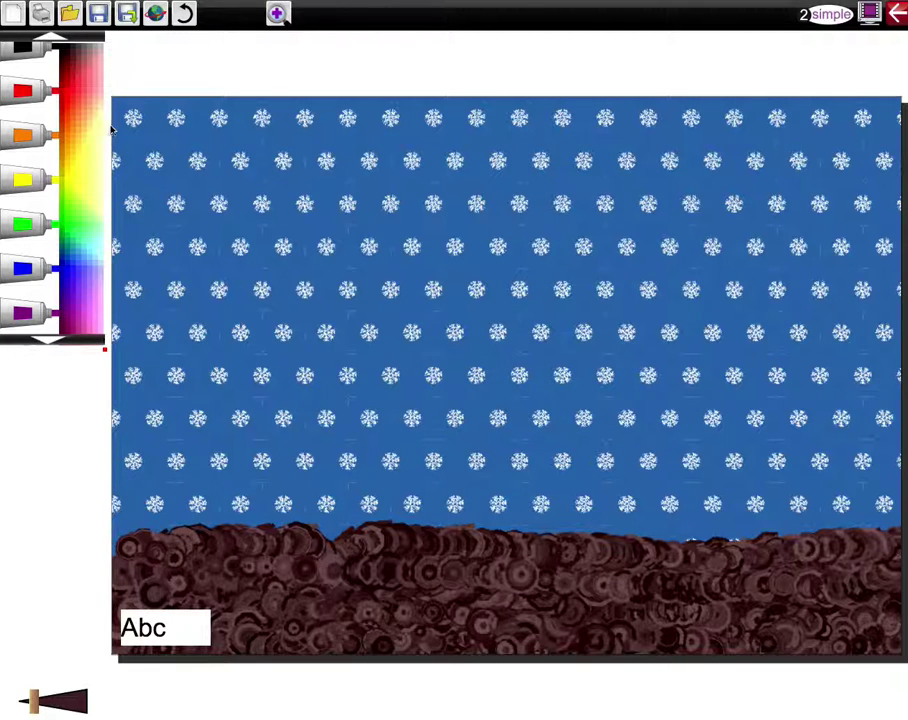
left_click(14, 16)
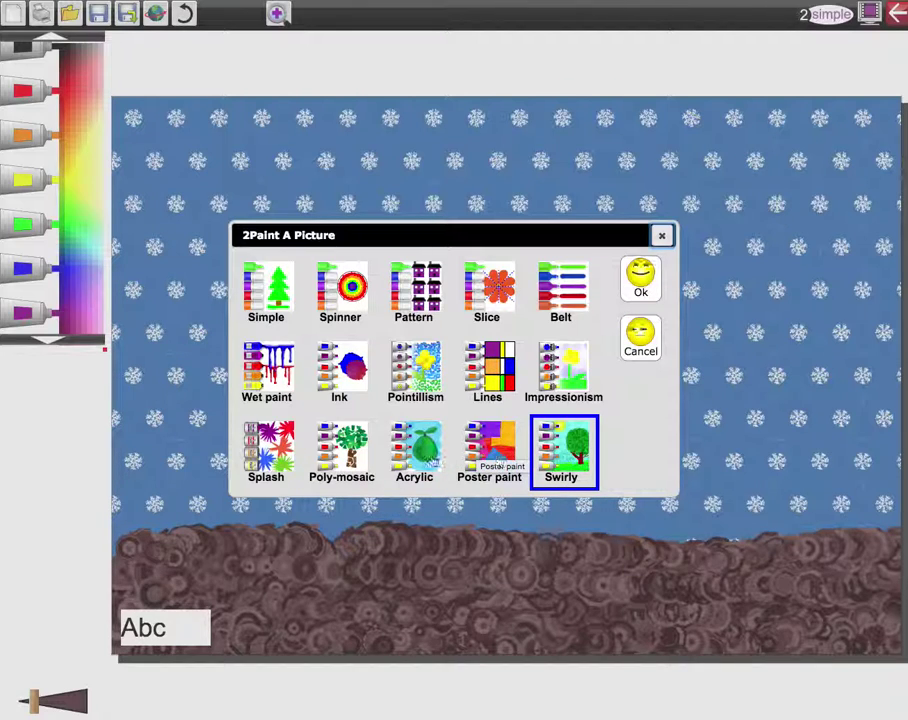
- Switch to the Acrylic paint style, keeping the existing snowy picture
left_click(425, 457)
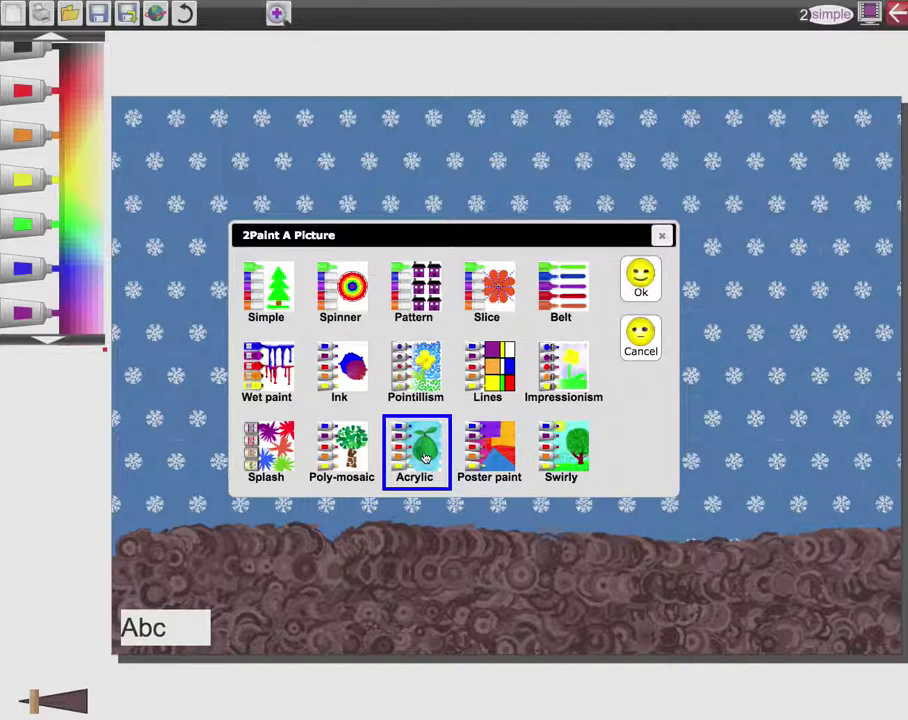
left_click(641, 285)
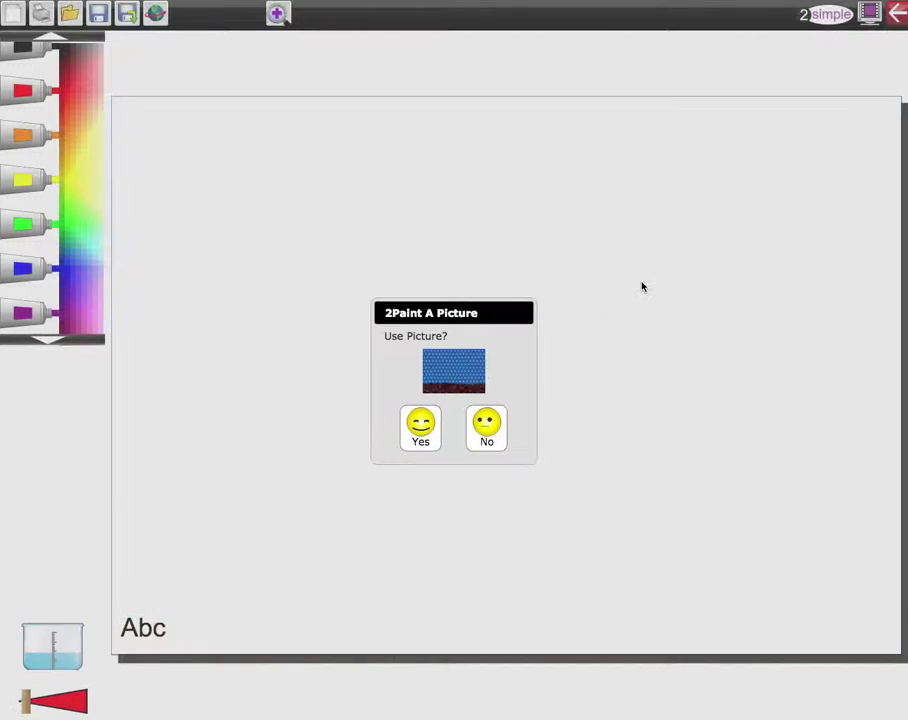
left_click(421, 428)
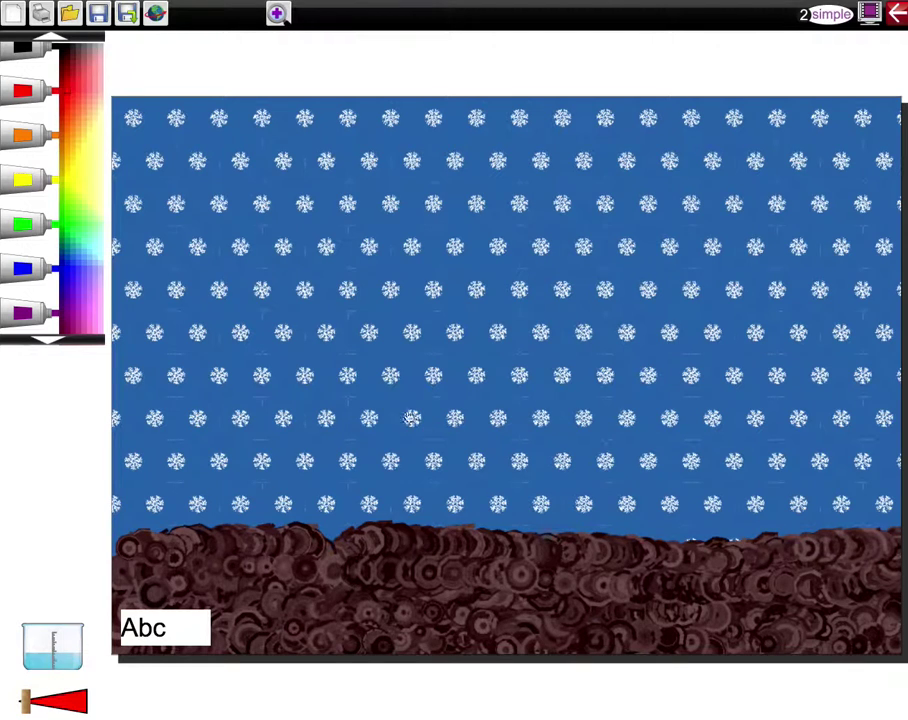
- Paint two dark grey test strokes on the ground, then undo both
left_click(91, 51)
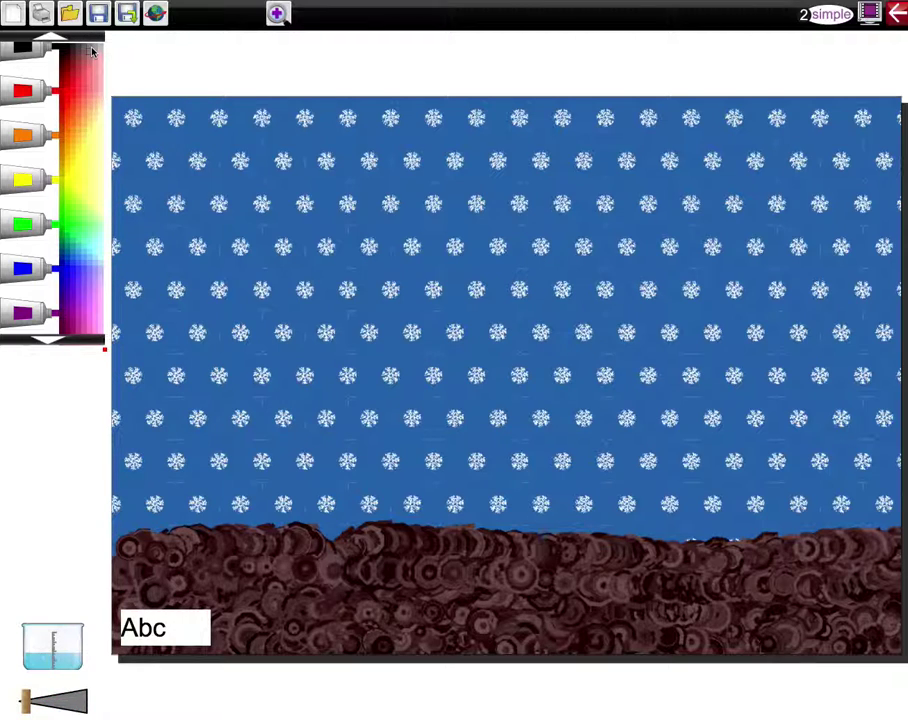
left_click(96, 51)
mouse_move(131, 541)
left_mouse_down()
mouse_move(158, 559)
mouse_move(162, 570)
mouse_move(217, 572)
left_mouse_up()
mouse_move(274, 584)
left_mouse_down()
mouse_move(324, 582)
mouse_move(328, 600)
mouse_move(519, 584)
mouse_move(520, 597)
left_mouse_up()
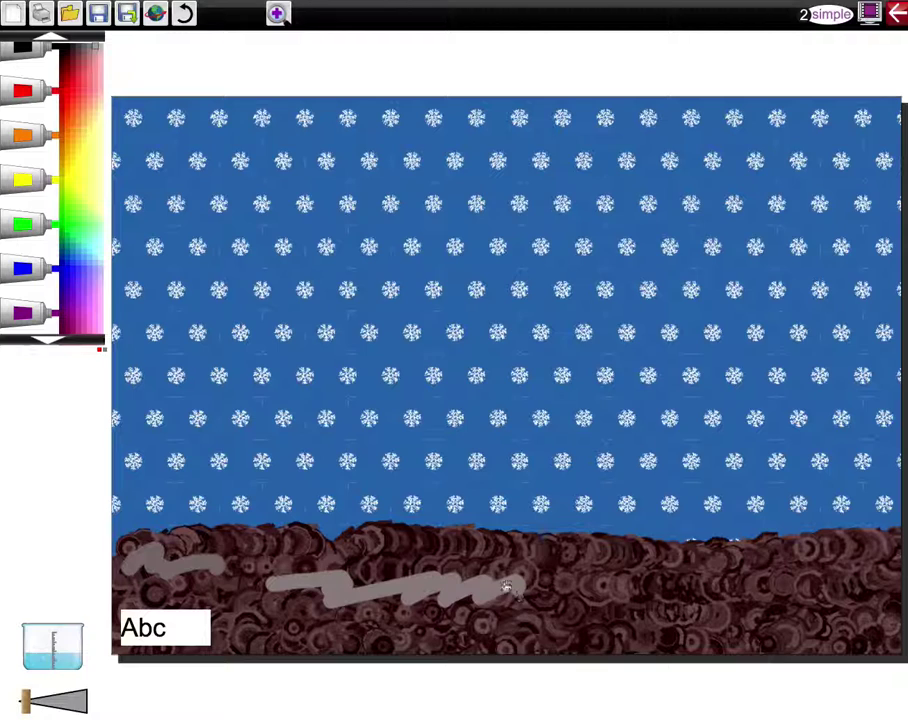
left_click(186, 13)
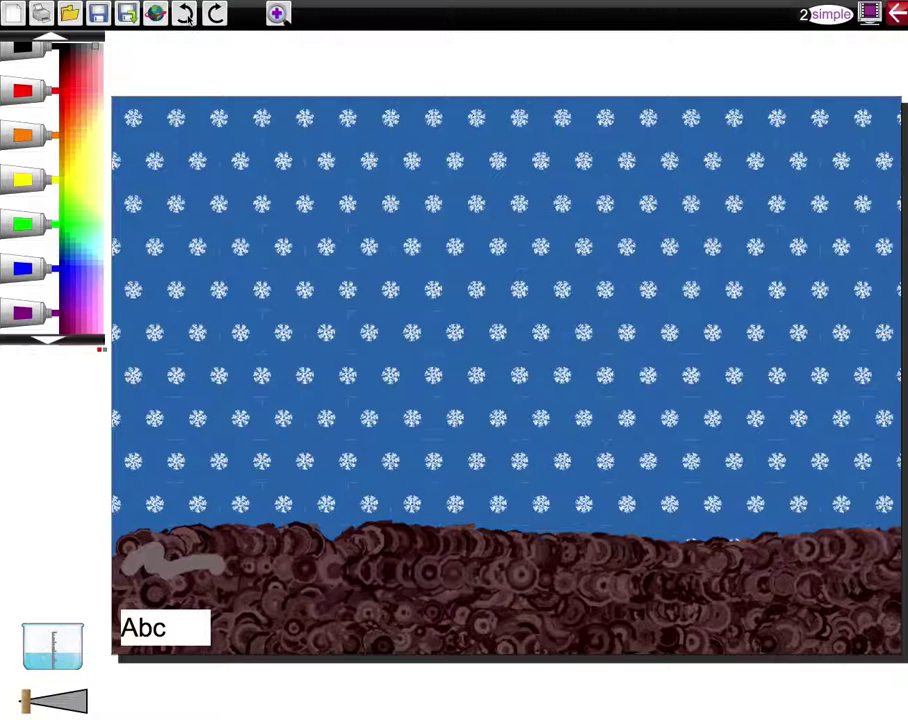
left_click(186, 13)
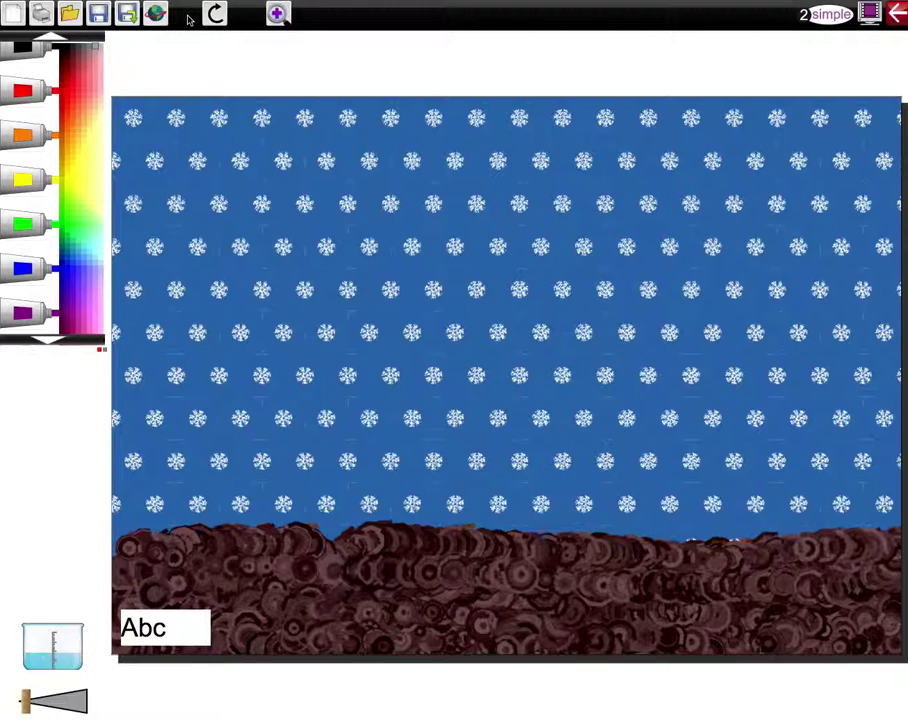
left_click(17, 14)
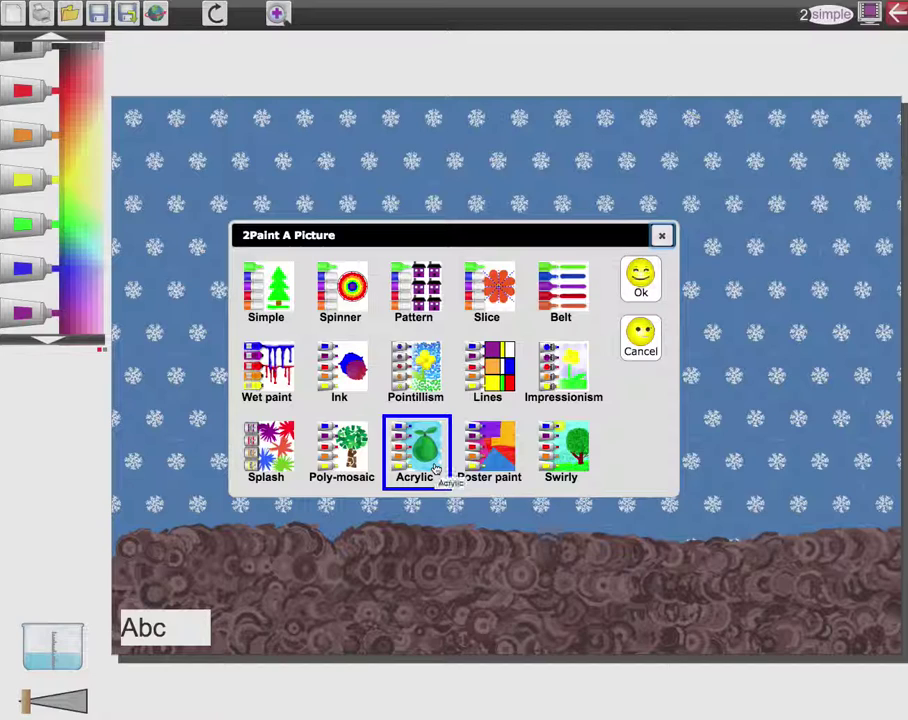
- Switch to the Impressionism style, keep the snowy picture, and pick grey paint
left_click(556, 374)
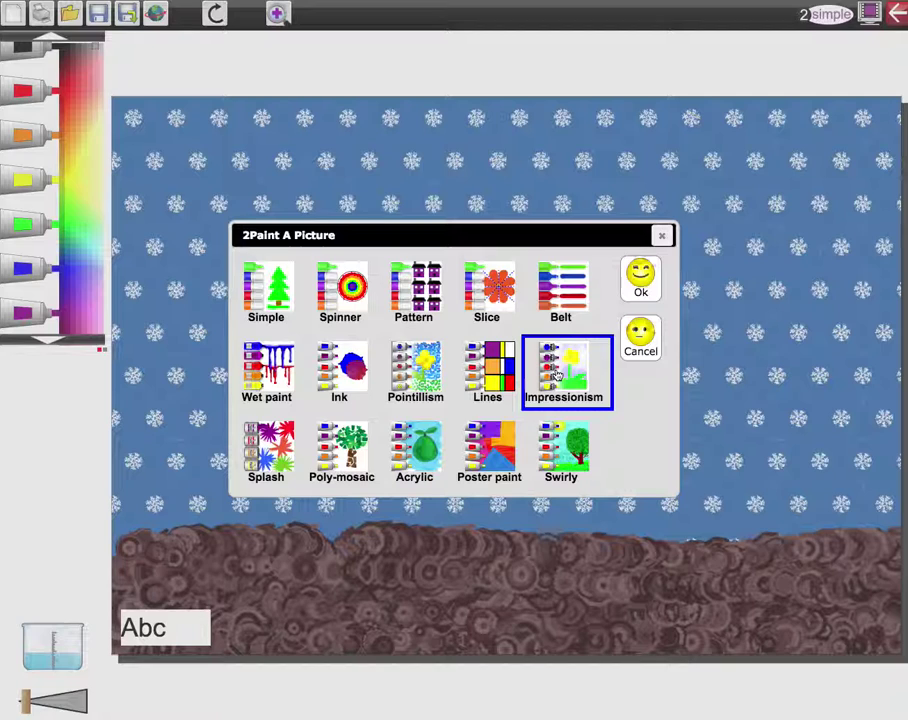
left_click(641, 291)
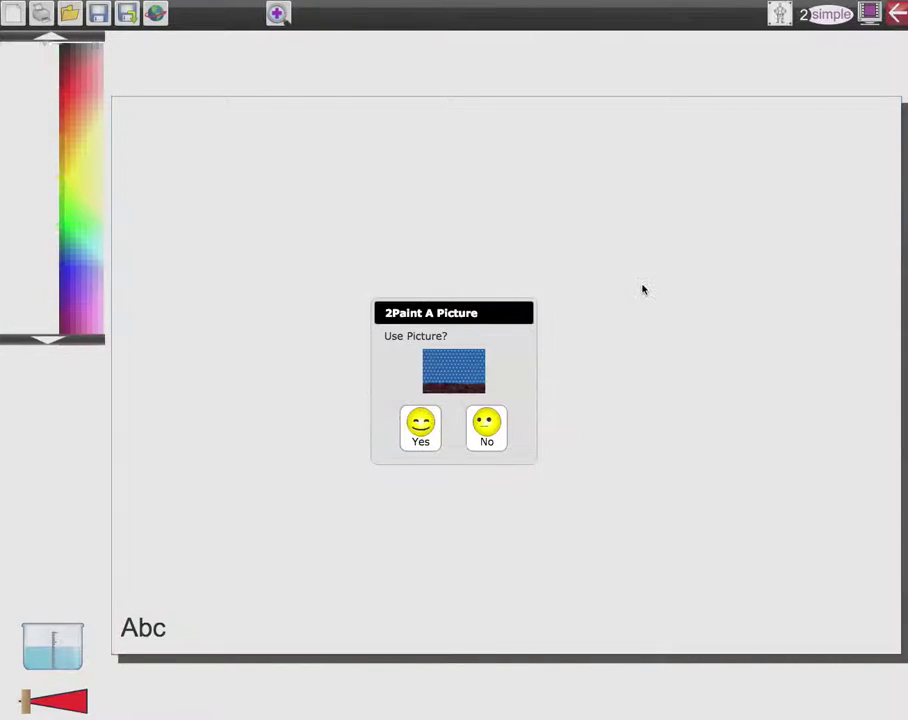
left_click(421, 431)
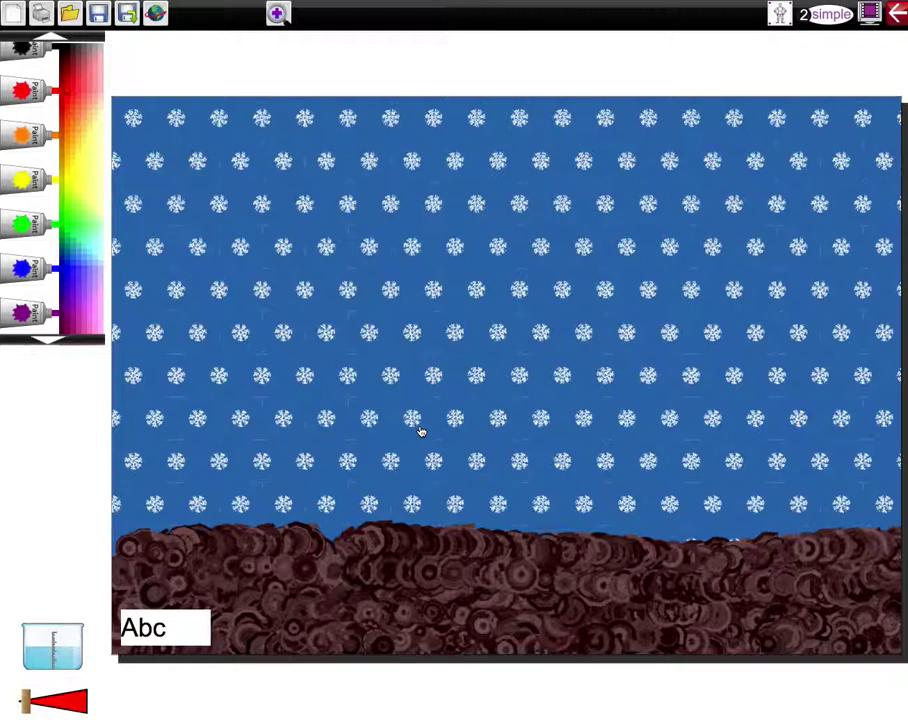
left_click(96, 52)
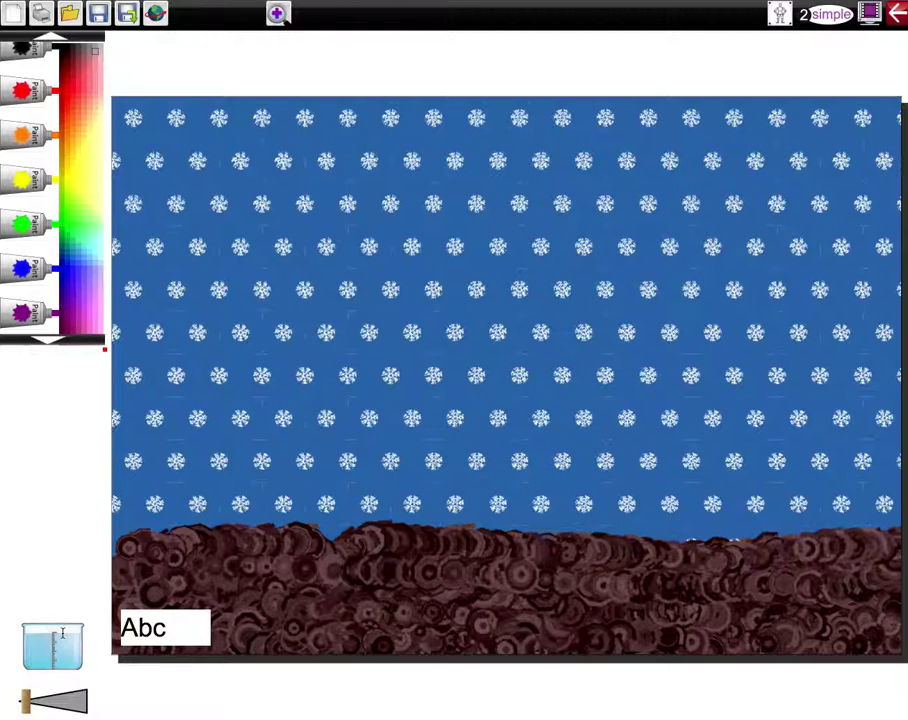
- Adjust the brush water and texture the brown dirt, undoing a light grey smear
mouse_move(62, 633)
left_mouse_down()
mouse_move(62, 665)
mouse_move(63, 646)
left_mouse_up()
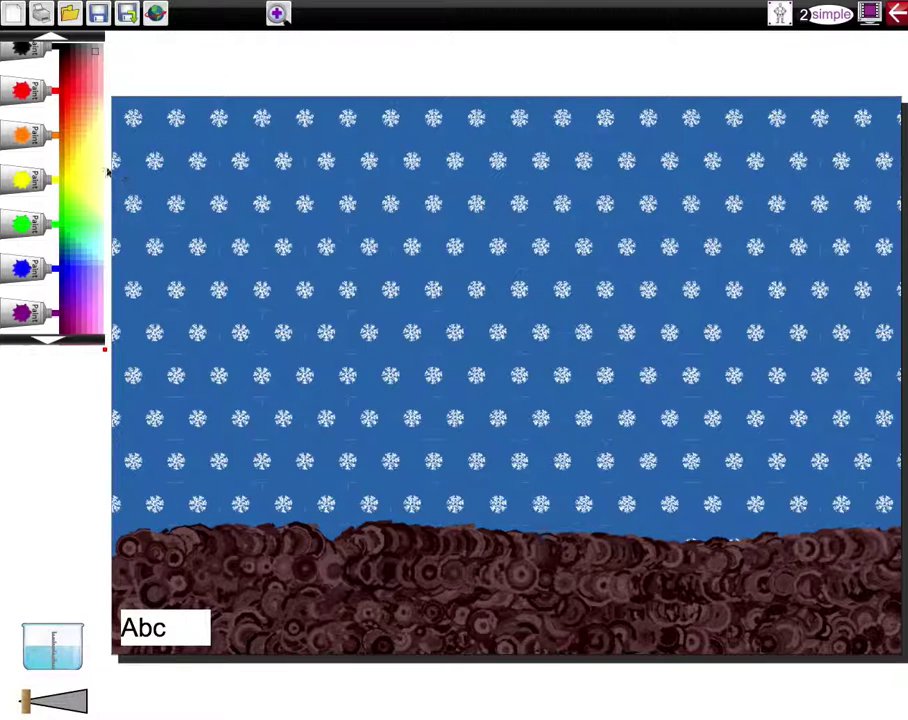
left_click(97, 54)
mouse_move(212, 549)
left_mouse_down()
mouse_move(215, 574)
mouse_move(237, 574)
mouse_move(239, 584)
mouse_move(219, 557)
mouse_move(136, 566)
mouse_move(121, 554)
mouse_move(162, 588)
mouse_move(150, 602)
mouse_move(222, 598)
mouse_move(182, 552)
mouse_move(229, 558)
mouse_move(327, 541)
mouse_move(266, 596)
mouse_move(239, 600)
mouse_move(251, 627)
mouse_move(268, 636)
left_mouse_up()
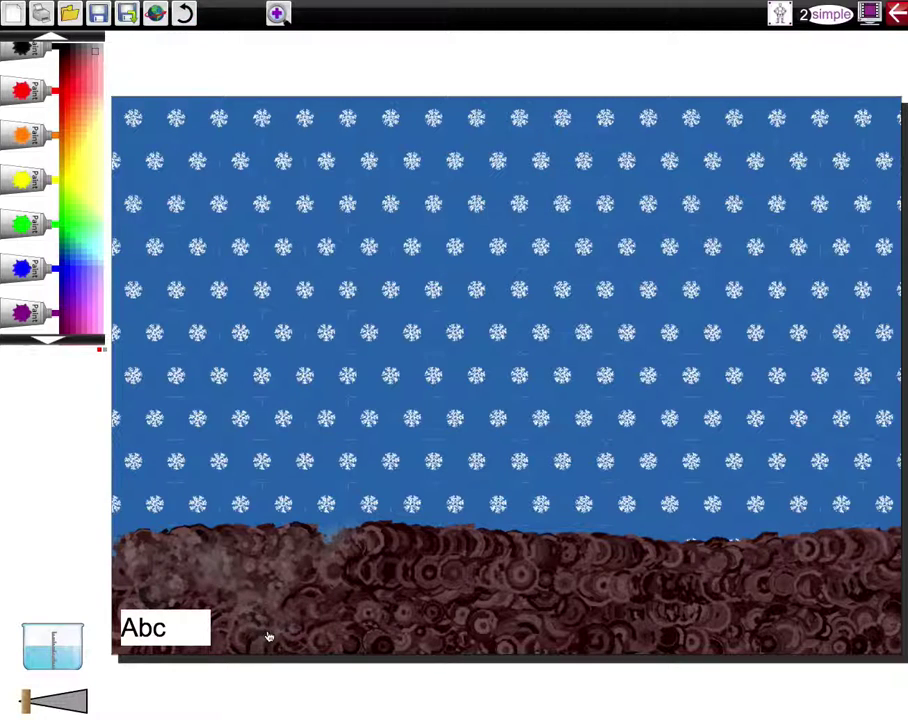
left_click(58, 652)
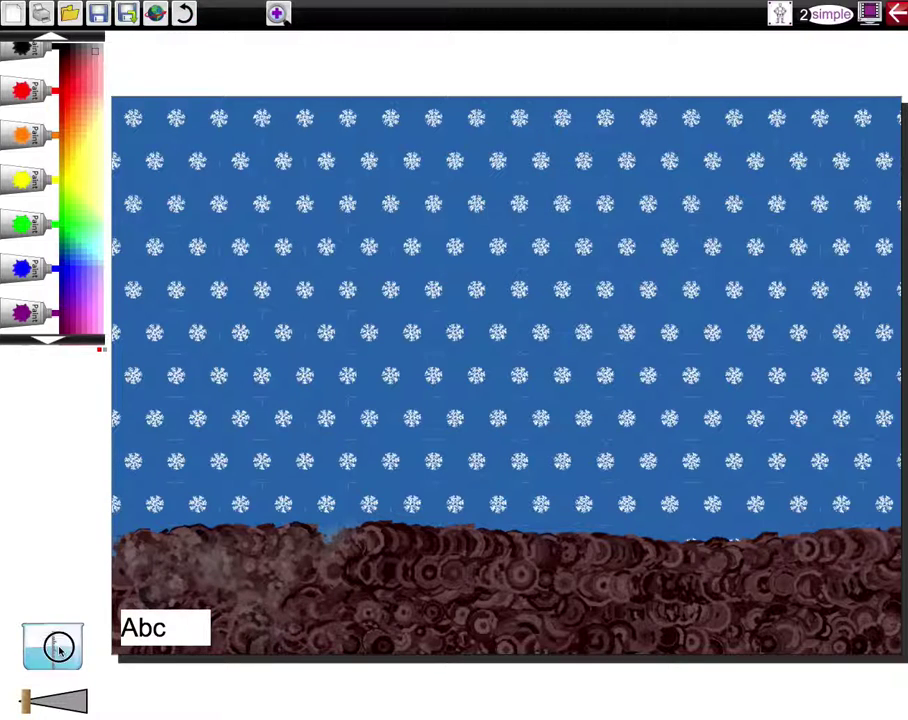
mouse_move(316, 631)
left_mouse_down()
mouse_move(334, 616)
mouse_move(401, 602)
mouse_move(472, 592)
mouse_move(476, 600)
left_mouse_up()
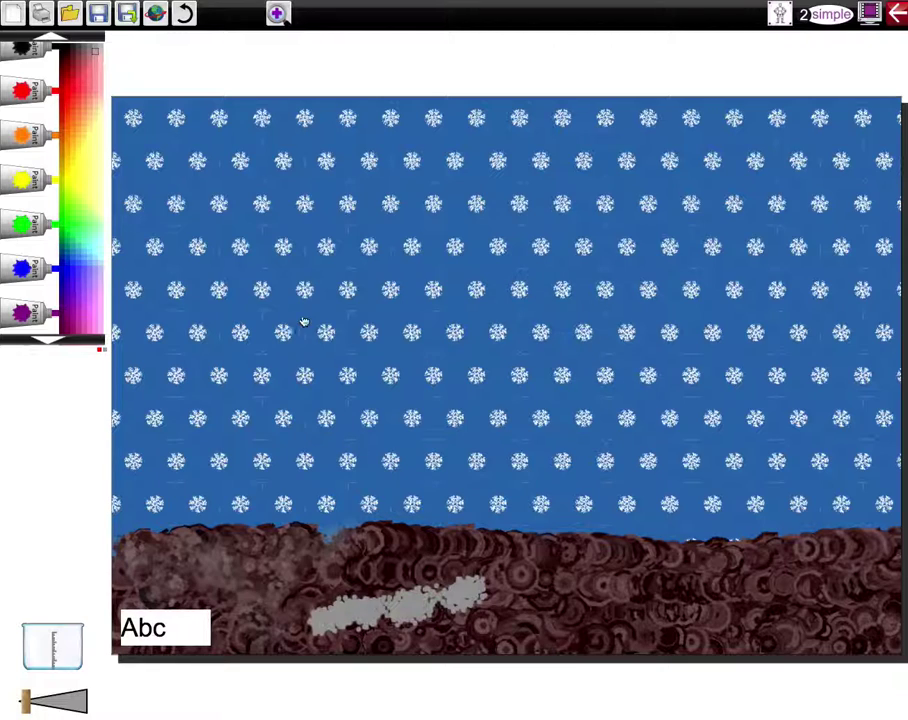
left_click(184, 13)
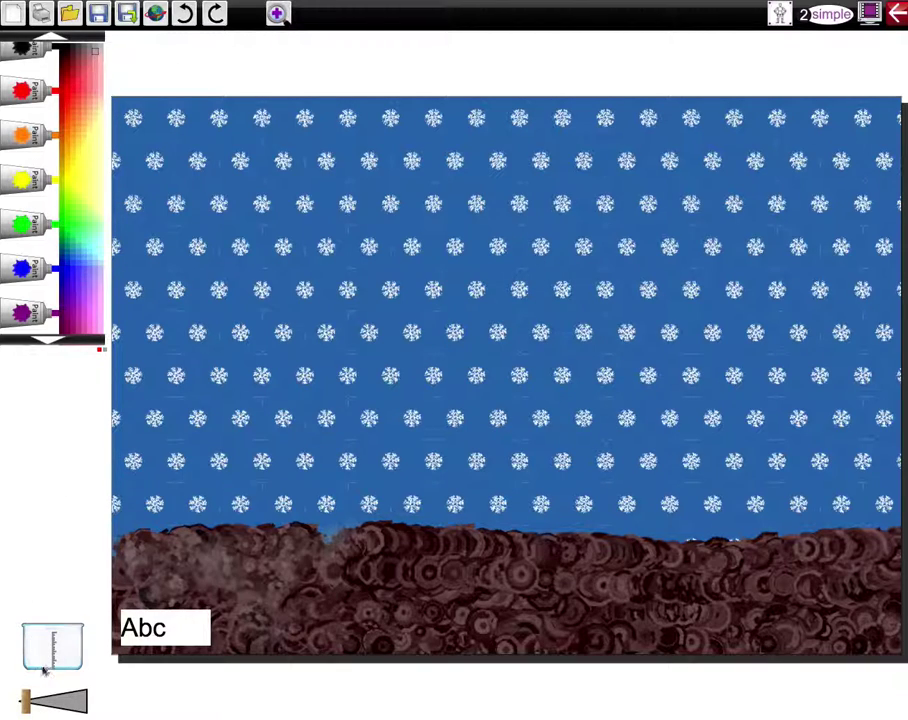
- Repaint the brown ground with watery strokes to make it lighter and mottled
left_click(41, 663)
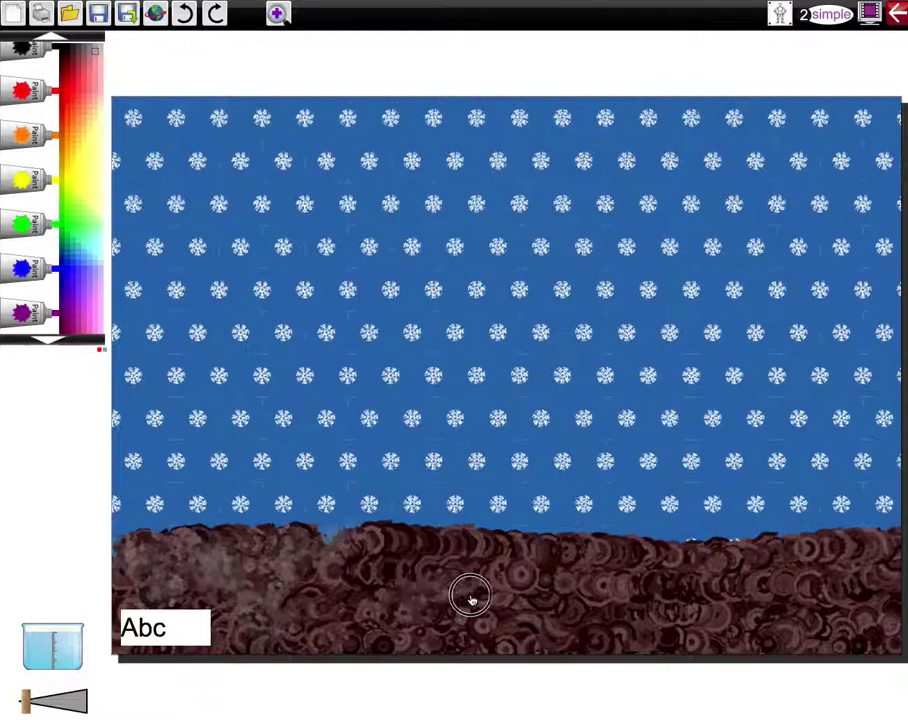
left_click_drag(464, 617, 172, 652)
left_click(61, 645)
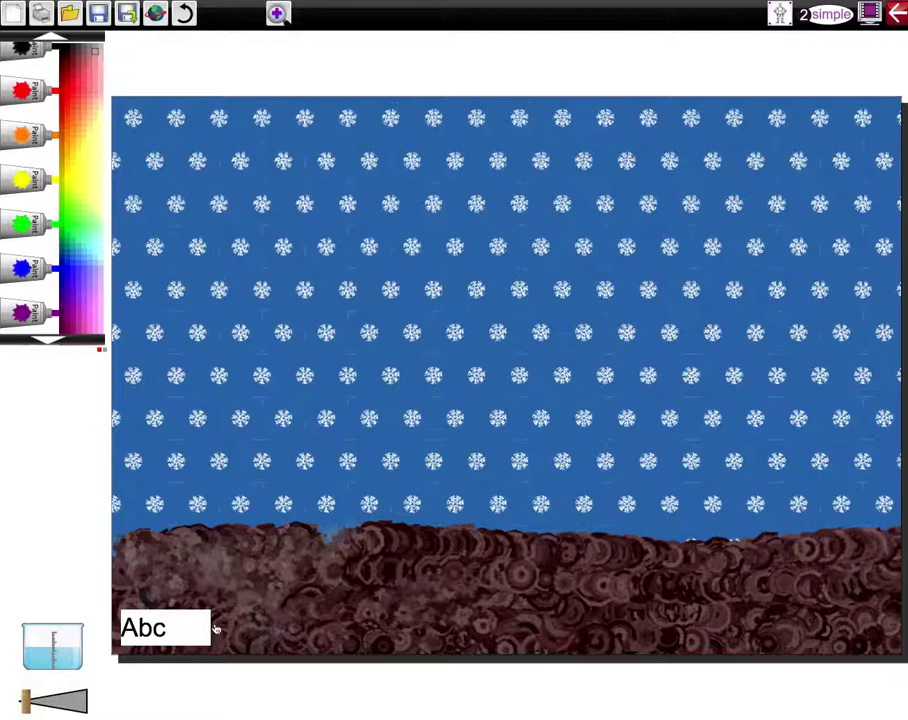
mouse_move(286, 616)
left_mouse_down()
mouse_move(298, 639)
mouse_move(236, 648)
mouse_move(231, 630)
mouse_move(318, 594)
mouse_move(346, 603)
left_mouse_up()
mouse_move(340, 597)
left_mouse_down()
mouse_move(432, 565)
mouse_move(394, 613)
mouse_move(401, 631)
mouse_move(435, 649)
mouse_move(522, 627)
mouse_move(522, 607)
mouse_move(493, 578)
mouse_move(423, 561)
mouse_move(450, 546)
mouse_move(323, 546)
mouse_move(472, 549)
mouse_move(364, 535)
mouse_move(509, 536)
mouse_move(471, 557)
mouse_move(496, 570)
mouse_move(504, 594)
mouse_move(473, 623)
mouse_move(489, 628)
mouse_move(464, 642)
mouse_move(524, 655)
mouse_move(569, 622)
mouse_move(537, 609)
mouse_move(559, 574)
mouse_move(528, 568)
mouse_move(535, 558)
mouse_move(516, 546)
mouse_move(718, 554)
mouse_move(800, 539)
mouse_move(768, 539)
mouse_move(868, 540)
mouse_move(829, 536)
mouse_move(812, 591)
mouse_move(864, 579)
mouse_move(893, 595)
mouse_move(868, 616)
mouse_move(889, 629)
mouse_move(890, 653)
mouse_move(826, 624)
mouse_move(866, 558)
mouse_move(720, 572)
mouse_move(735, 593)
mouse_move(626, 632)
mouse_move(686, 632)
mouse_move(683, 646)
mouse_move(583, 612)
mouse_move(174, 541)
left_mouse_up()
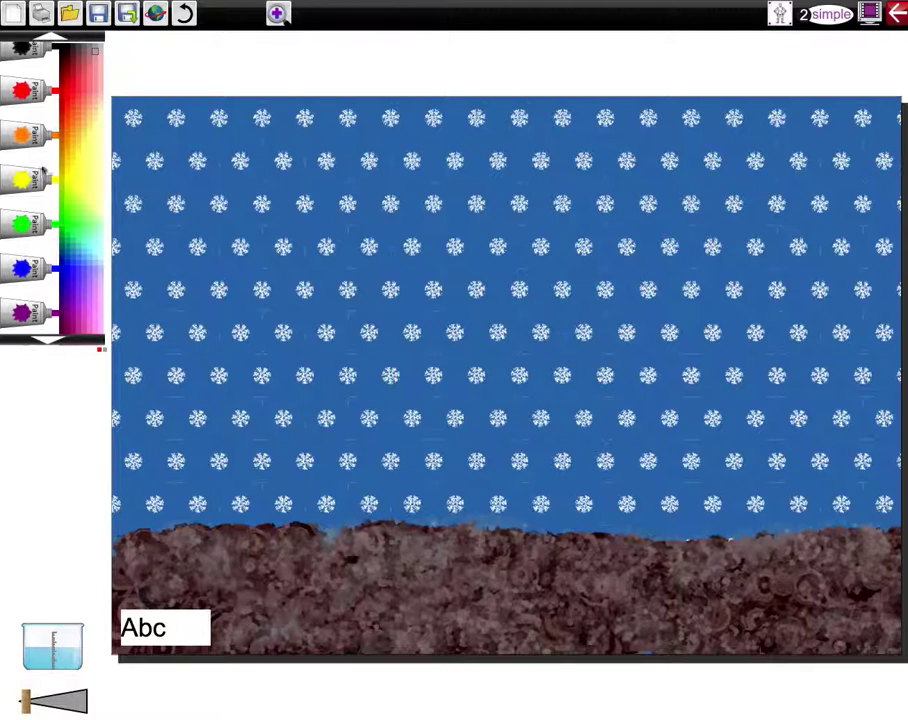
scroll(46, 344, "up", 5)
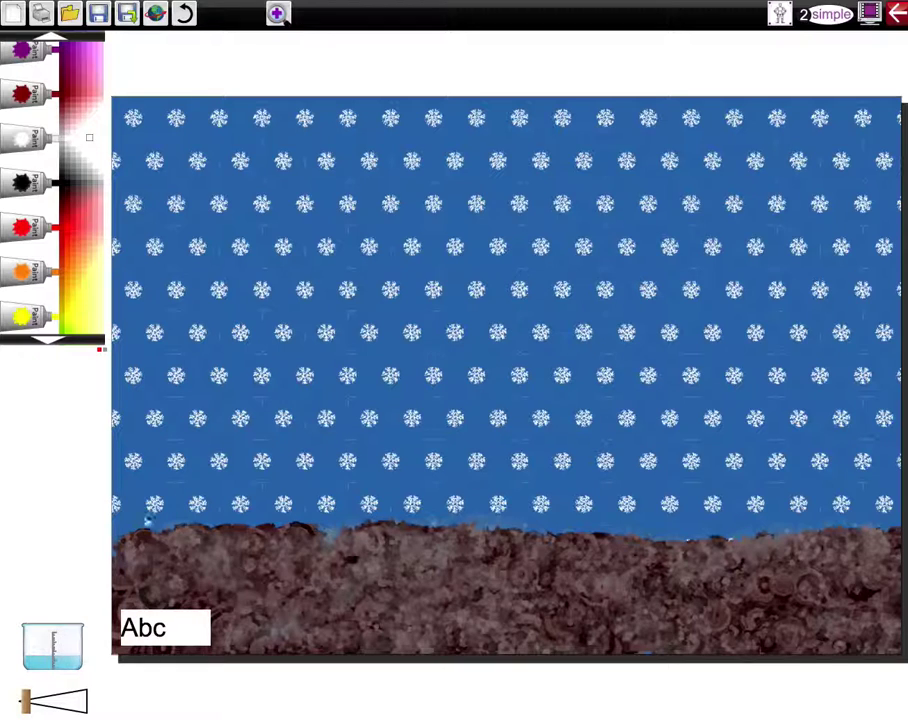
- Try white snow strokes along the soil's top-left edge, undoing each attempt
mouse_move(143, 533)
left_mouse_down()
mouse_move(117, 552)
mouse_move(155, 549)
left_mouse_up()
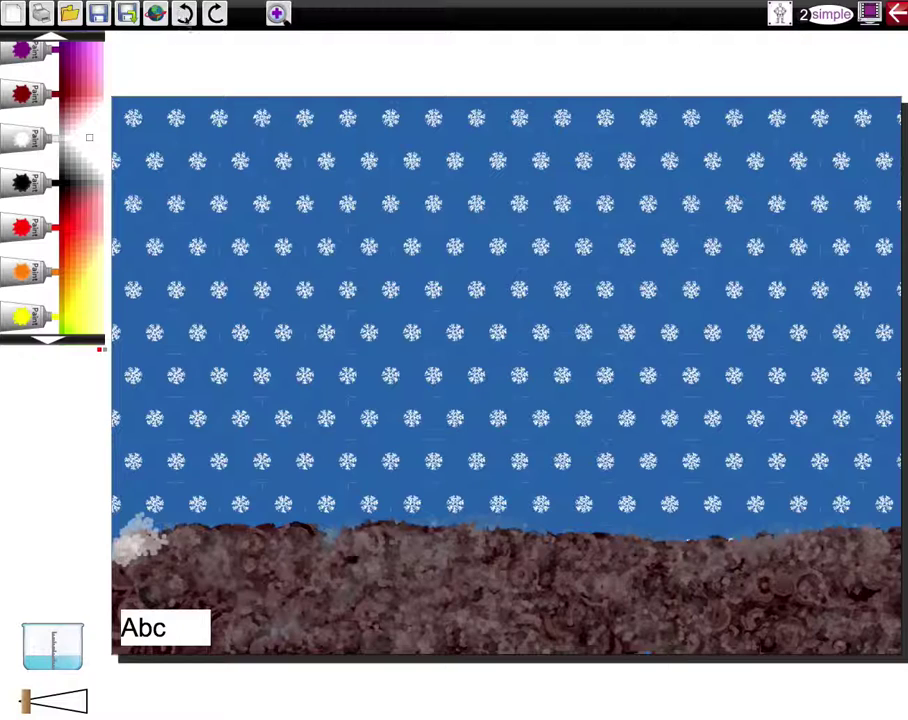
left_click(187, 15)
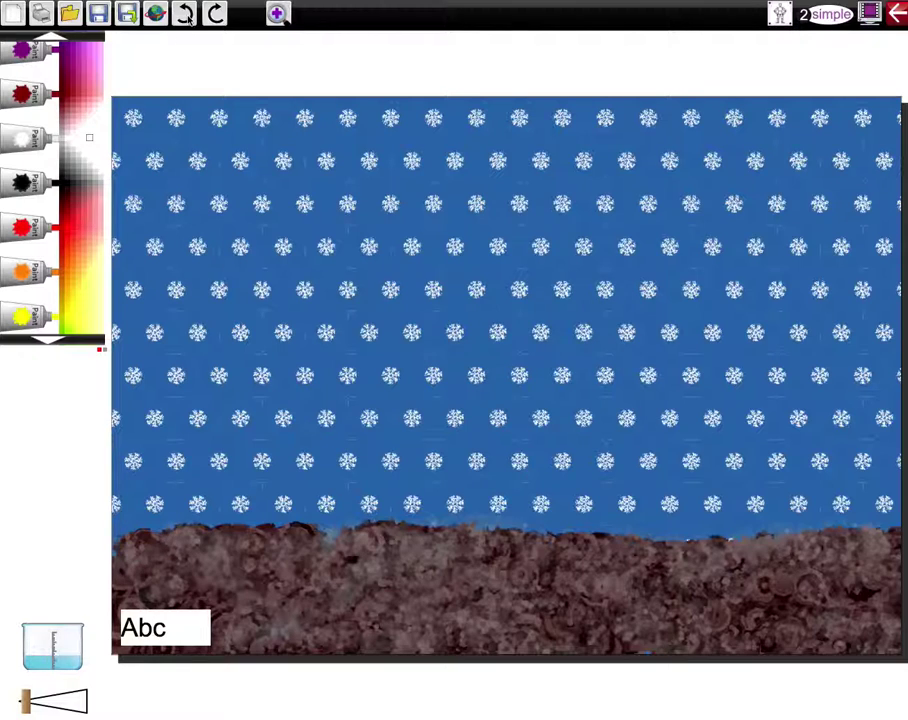
left_click(42, 664)
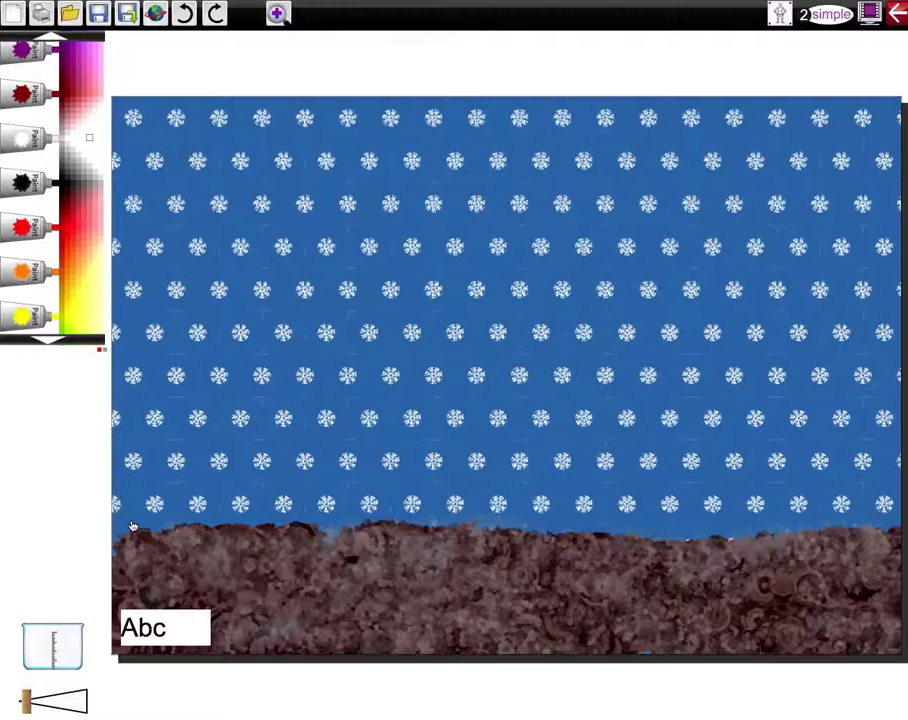
mouse_move(132, 526)
left_mouse_down()
mouse_move(127, 562)
mouse_move(155, 560)
mouse_move(163, 569)
mouse_move(224, 536)
mouse_move(254, 540)
mouse_move(235, 553)
mouse_move(265, 566)
mouse_move(300, 544)
mouse_move(180, 536)
mouse_move(204, 524)
mouse_move(230, 550)
left_mouse_up()
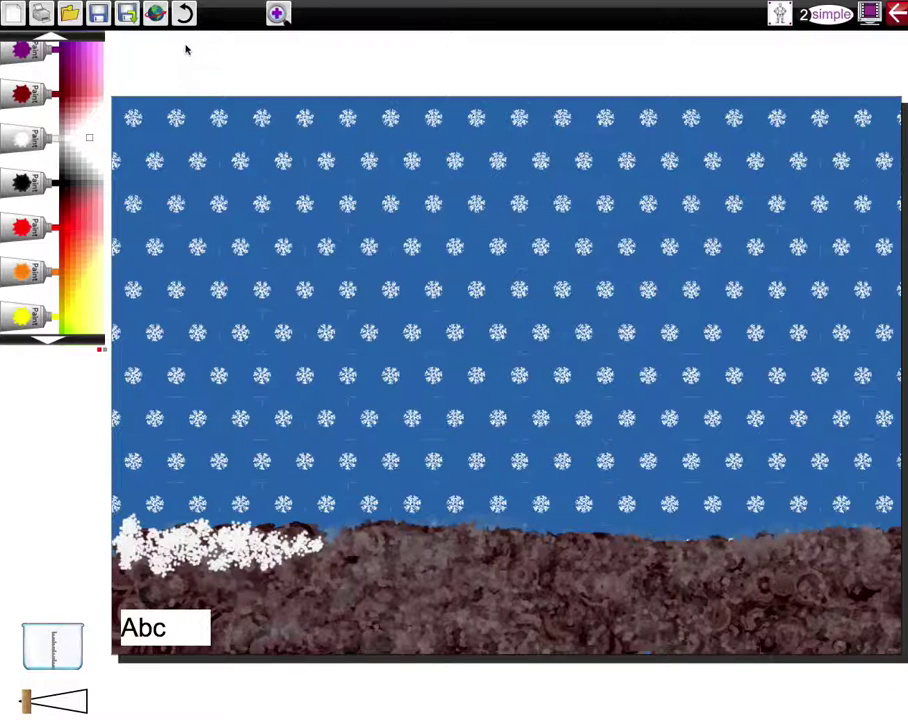
left_click(184, 13)
left_click(184, 13)
left_click(184, 13)
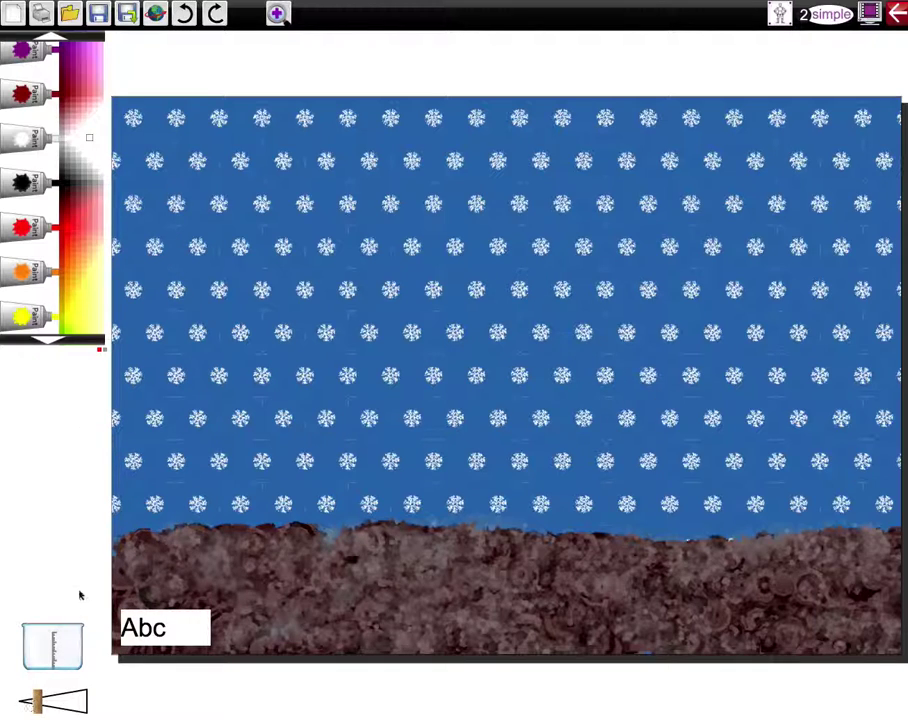
mouse_move(134, 554)
left_mouse_down()
mouse_move(134, 543)
mouse_move(203, 551)
mouse_move(229, 527)
left_mouse_up()
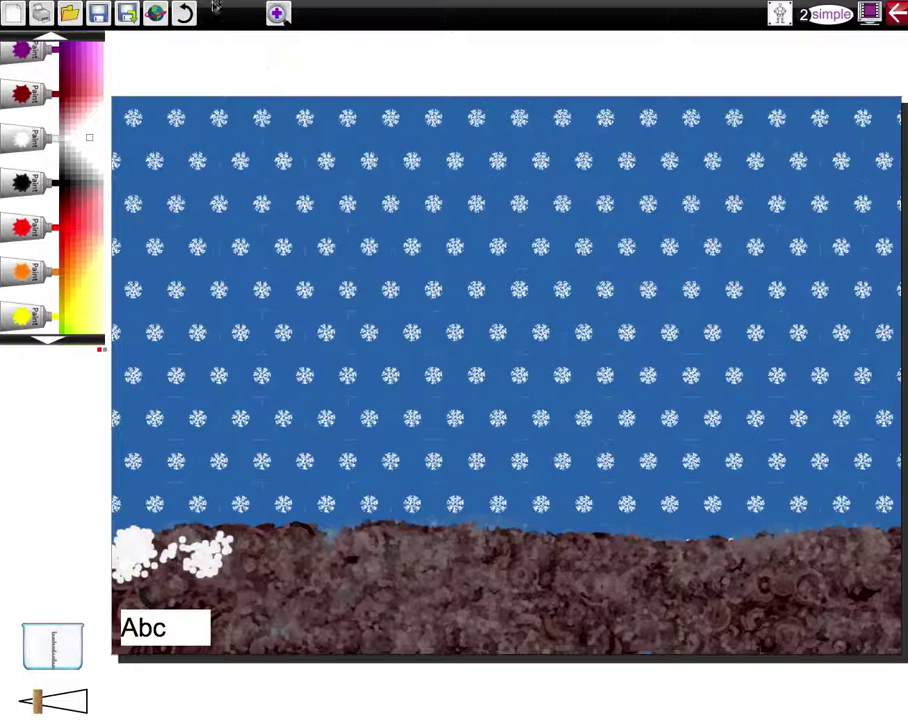
left_click(185, 14)
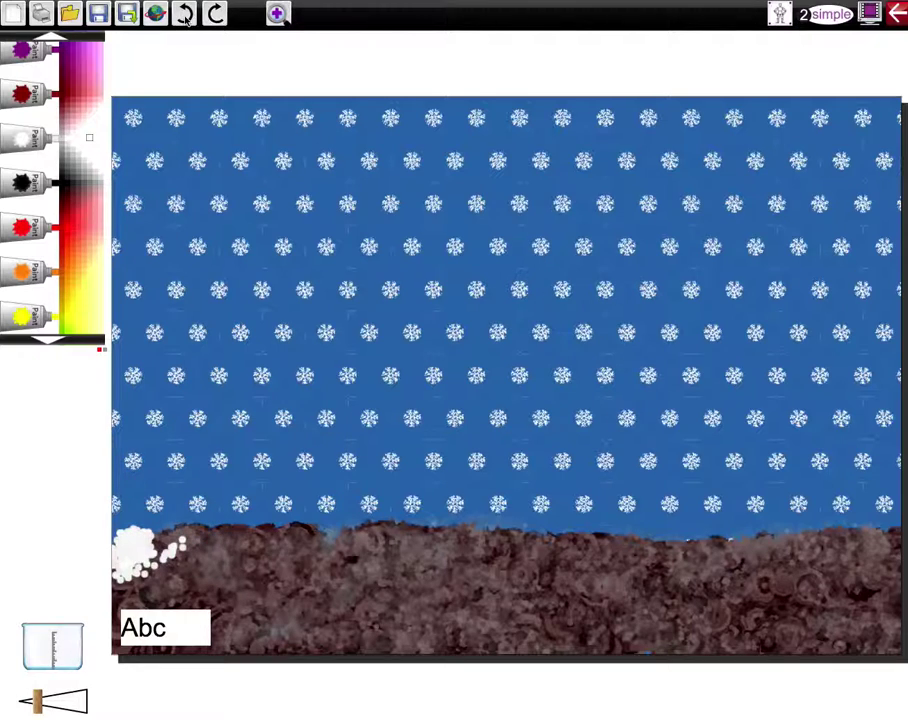
left_click(185, 14)
- Spray white snow along the whole ground top and blend it into the soil with water
mouse_move(132, 538)
left_mouse_down()
mouse_move(226, 550)
mouse_move(214, 565)
mouse_move(188, 554)
mouse_move(180, 535)
mouse_move(357, 547)
mouse_move(405, 539)
mouse_move(432, 568)
mouse_move(710, 543)
mouse_move(723, 564)
mouse_move(807, 547)
mouse_move(870, 554)
mouse_move(835, 576)
left_mouse_up()
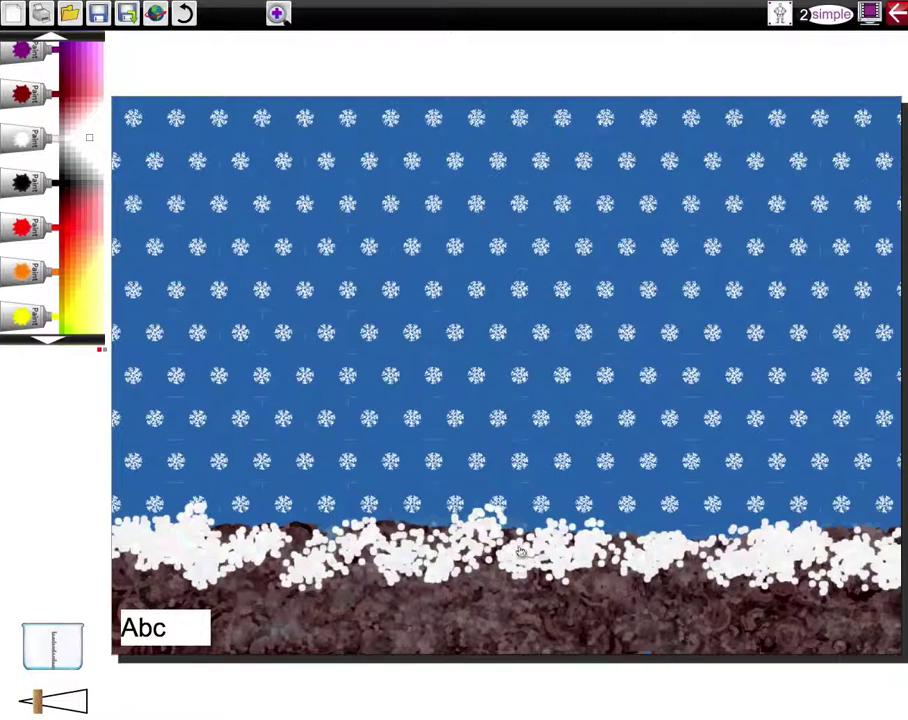
left_click(62, 664)
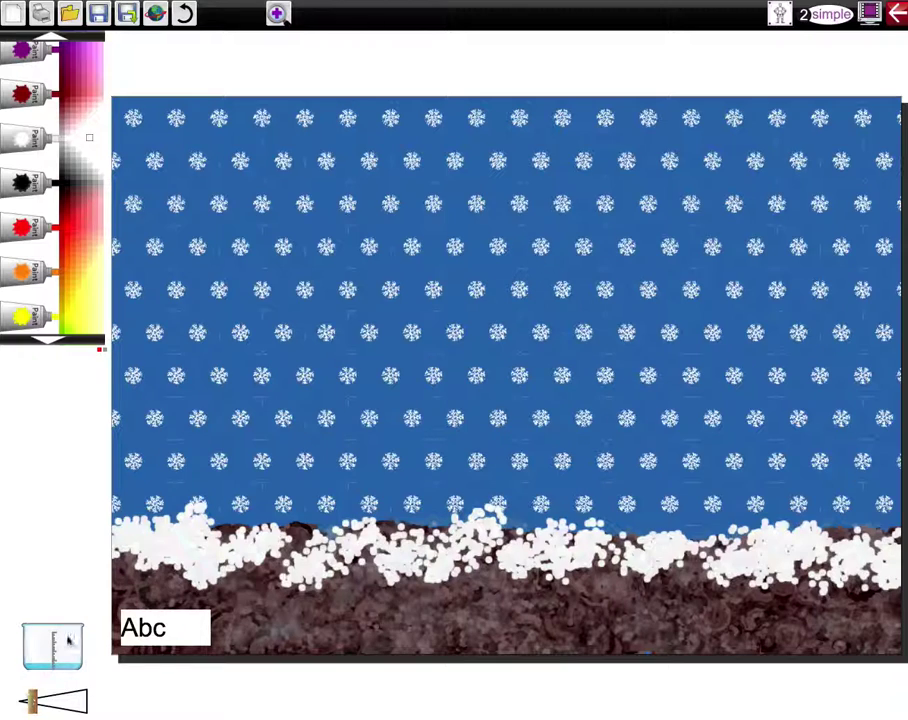
mouse_move(187, 502)
left_mouse_down()
mouse_move(154, 529)
mouse_move(208, 541)
mouse_move(240, 524)
mouse_move(283, 540)
mouse_move(314, 534)
mouse_move(291, 568)
mouse_move(338, 526)
mouse_move(309, 523)
mouse_move(460, 516)
mouse_move(410, 531)
mouse_move(530, 604)
mouse_move(594, 572)
mouse_move(570, 598)
mouse_move(632, 596)
mouse_move(636, 616)
mouse_move(696, 623)
mouse_move(750, 612)
mouse_move(786, 627)
mouse_move(880, 614)
mouse_move(618, 588)
left_mouse_up()
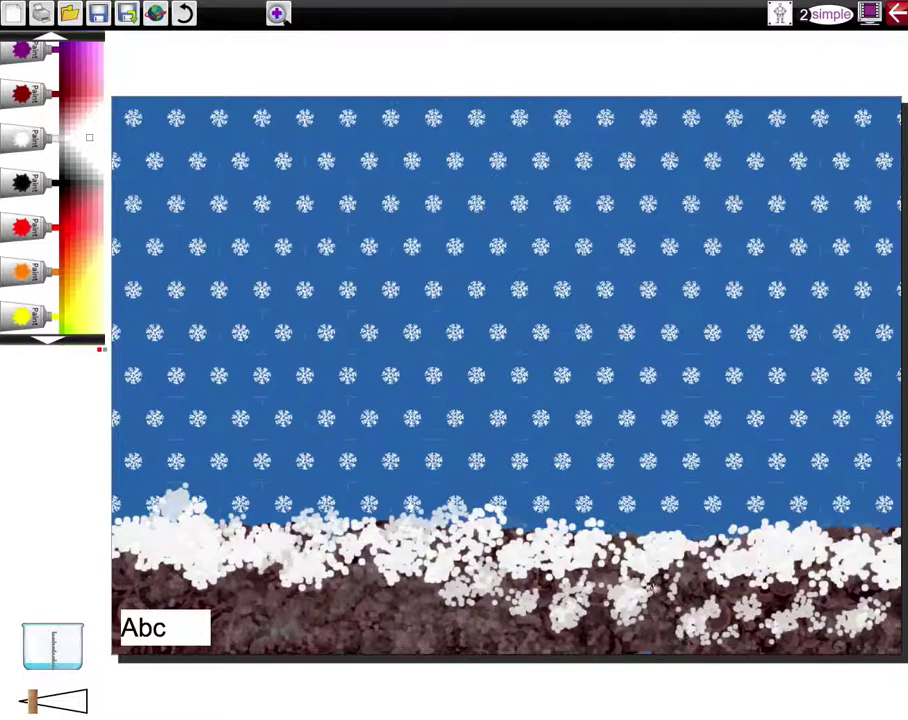
mouse_move(695, 587)
left_mouse_down()
mouse_move(347, 610)
mouse_move(291, 593)
mouse_move(475, 595)
mouse_move(505, 624)
mouse_move(548, 618)
mouse_move(672, 560)
mouse_move(640, 540)
mouse_move(648, 522)
mouse_move(895, 526)
left_mouse_up()
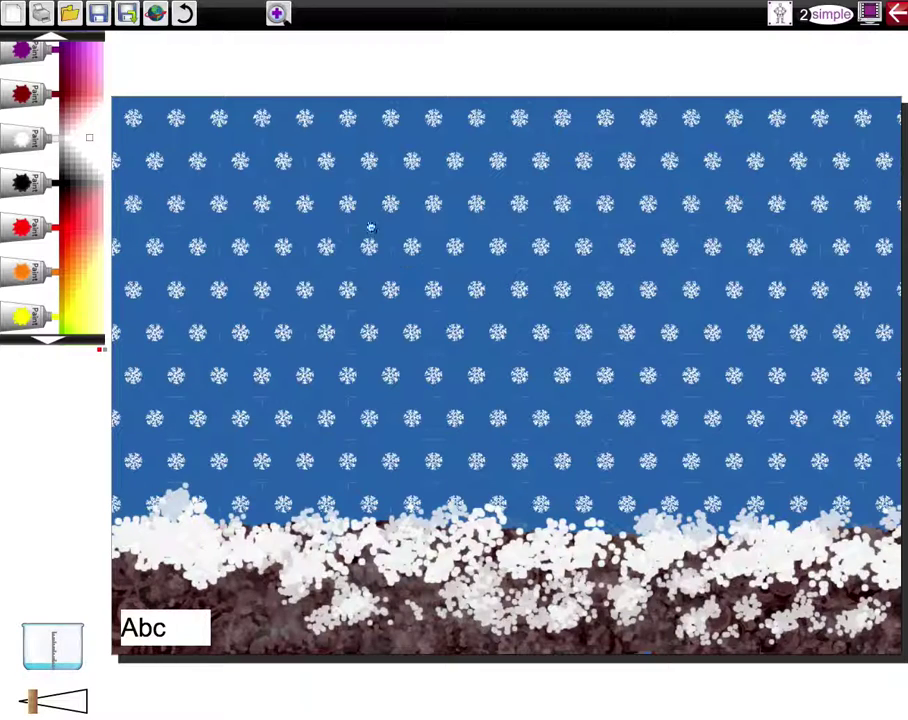
- Switch to the Swirly style, keep the snowy picture, and select white paint
left_click(12, 14)
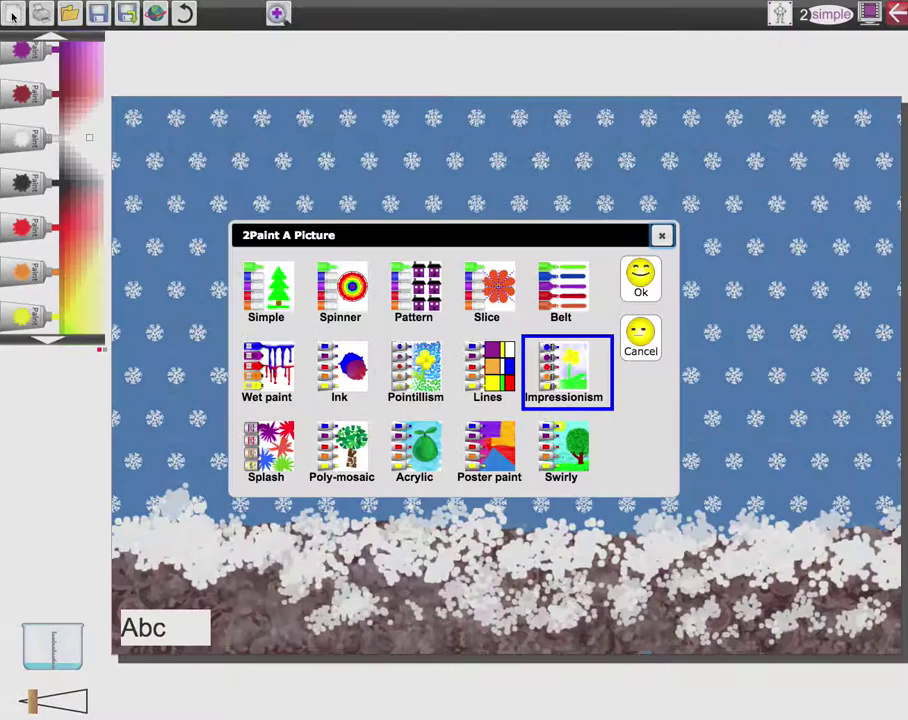
left_click(561, 460)
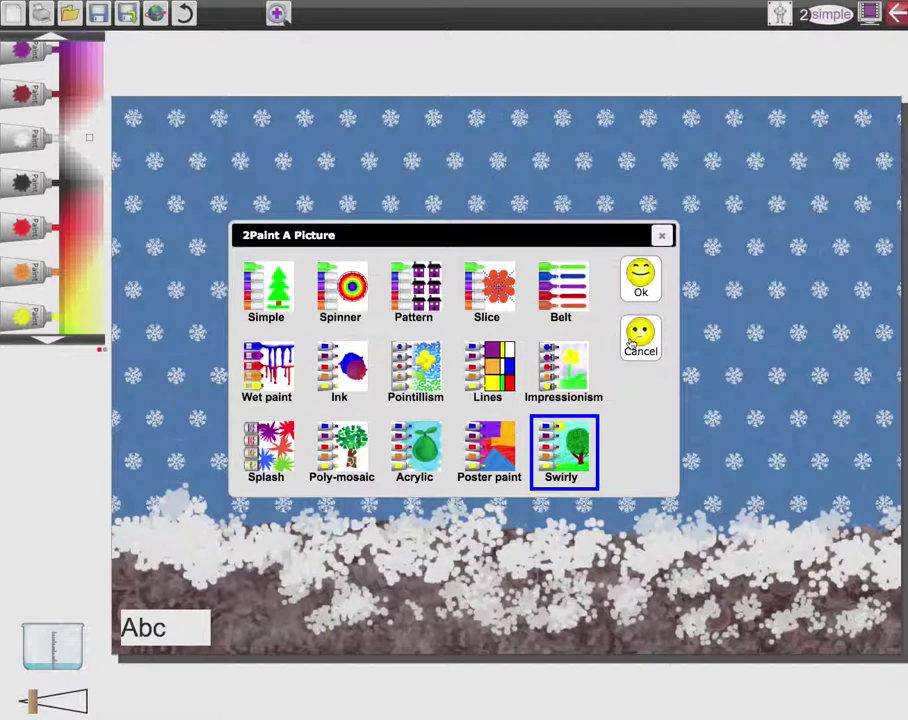
left_click(643, 284)
left_click(424, 430)
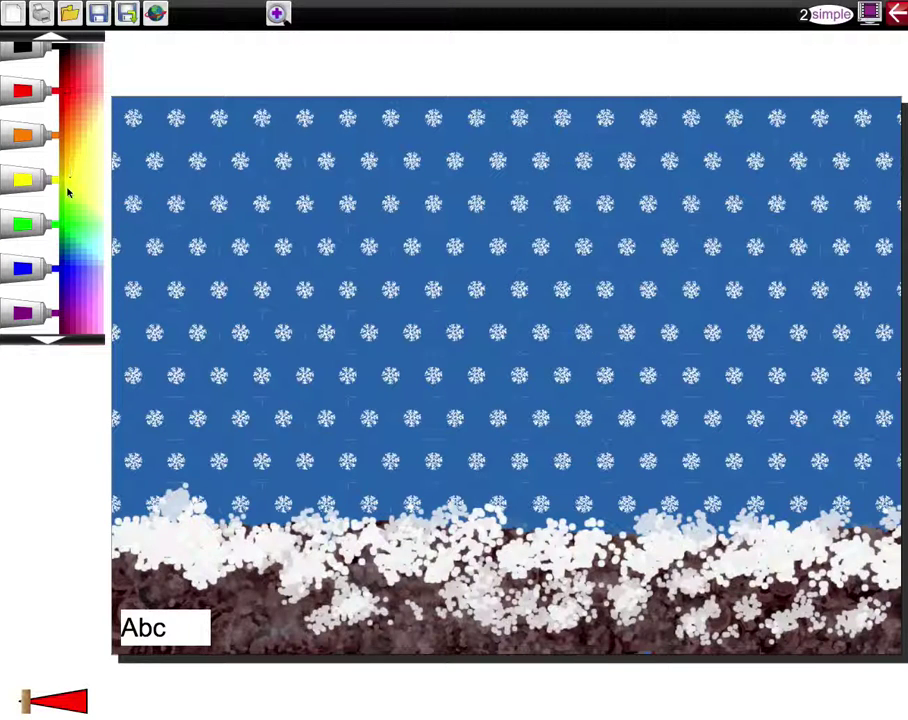
scroll(95, 279, "down", 3)
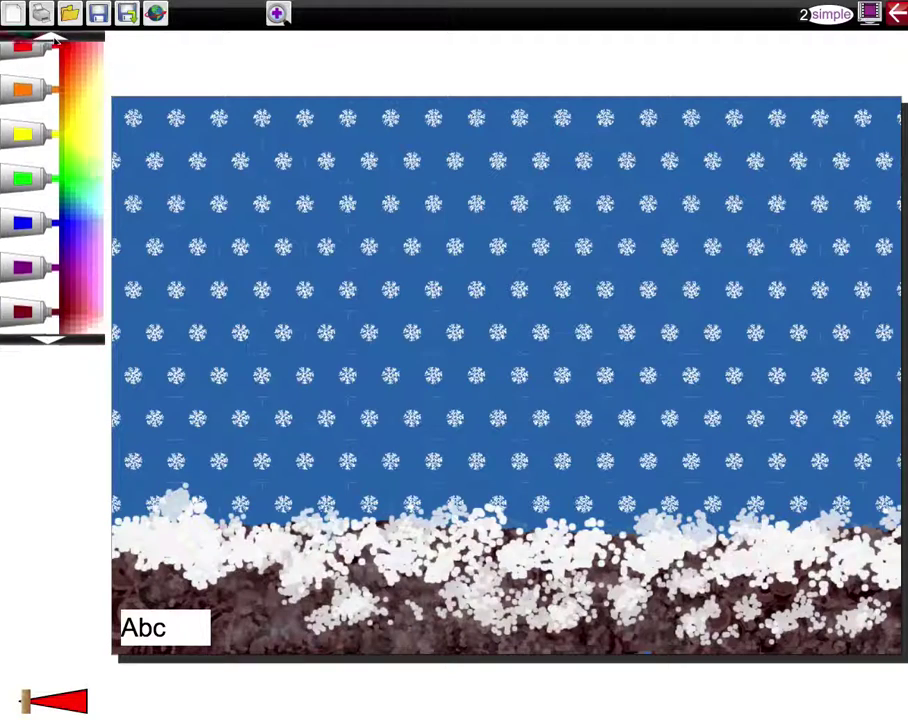
left_click(94, 271)
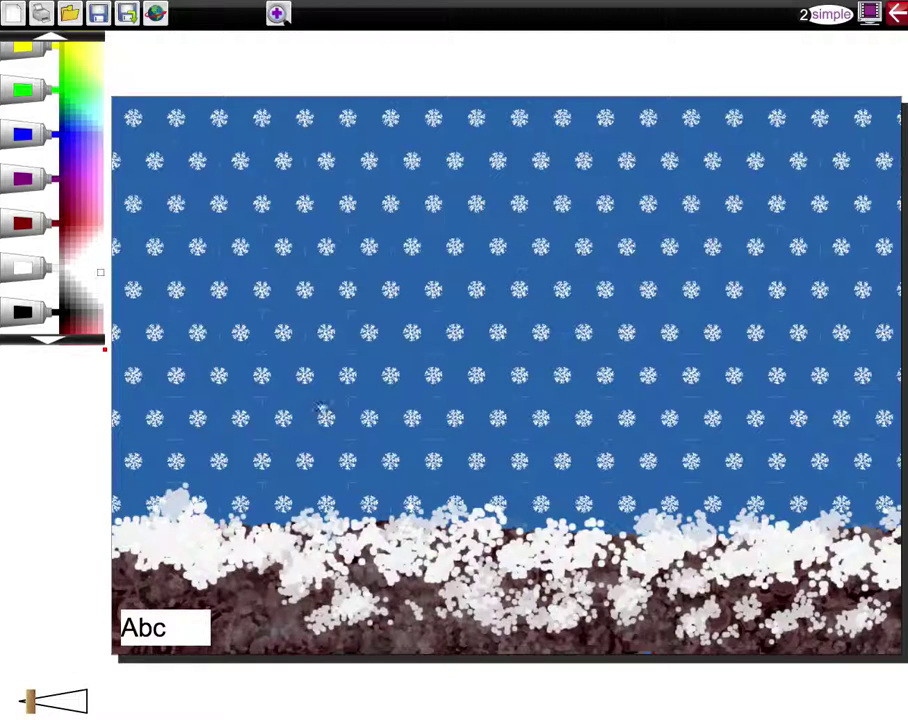
- Paint a big round white swirly body, then a smaller head above it
mouse_move(394, 343)
left_mouse_down()
mouse_move(303, 345)
mouse_move(280, 366)
mouse_move(271, 396)
mouse_move(276, 457)
mouse_move(364, 501)
mouse_move(431, 501)
mouse_move(461, 456)
mouse_move(461, 410)
mouse_move(440, 358)
mouse_move(382, 330)
mouse_move(342, 330)
mouse_move(277, 380)
mouse_move(264, 406)
mouse_move(264, 484)
mouse_move(285, 519)
mouse_move(367, 539)
mouse_move(440, 521)
mouse_move(465, 489)
mouse_move(469, 415)
mouse_move(453, 366)
mouse_move(418, 341)
mouse_move(352, 336)
mouse_move(296, 346)
mouse_move(264, 381)
mouse_move(250, 437)
mouse_move(258, 486)
mouse_move(290, 512)
mouse_move(391, 516)
mouse_move(372, 522)
mouse_move(369, 502)
mouse_move(303, 498)
mouse_move(289, 508)
mouse_move(326, 458)
mouse_move(299, 436)
mouse_move(265, 466)
mouse_move(295, 468)
mouse_move(345, 386)
mouse_move(309, 398)
mouse_move(273, 391)
mouse_move(294, 463)
mouse_move(273, 498)
mouse_move(328, 462)
mouse_move(381, 382)
mouse_move(360, 375)
mouse_move(312, 390)
mouse_move(314, 435)
mouse_move(372, 435)
mouse_move(403, 390)
mouse_move(362, 379)
mouse_move(352, 343)
mouse_move(330, 362)
mouse_move(397, 379)
mouse_move(450, 367)
mouse_move(391, 400)
mouse_move(411, 448)
mouse_move(440, 472)
mouse_move(387, 509)
mouse_move(400, 523)
mouse_move(415, 495)
mouse_move(411, 460)
mouse_move(395, 452)
mouse_move(385, 426)
mouse_move(349, 468)
mouse_move(371, 474)
mouse_move(398, 421)
mouse_move(373, 395)
mouse_move(371, 373)
mouse_move(426, 368)
mouse_move(452, 416)
left_mouse_up()
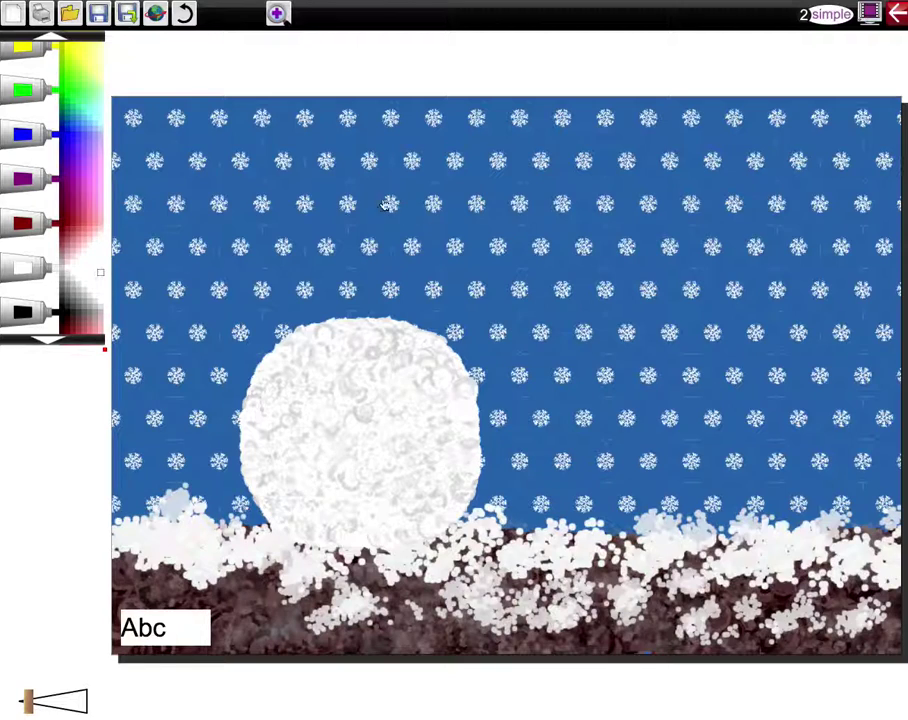
mouse_move(397, 204)
left_mouse_down()
mouse_move(341, 199)
mouse_move(305, 240)
mouse_move(303, 298)
mouse_move(315, 330)
mouse_move(390, 346)
mouse_move(420, 338)
mouse_move(442, 314)
mouse_move(444, 238)
mouse_move(429, 208)
mouse_move(384, 192)
mouse_move(337, 205)
mouse_move(313, 230)
mouse_move(301, 250)
mouse_move(301, 302)
mouse_move(341, 329)
mouse_move(385, 298)
mouse_move(335, 302)
mouse_move(385, 275)
mouse_move(390, 243)
mouse_move(387, 229)
mouse_move(376, 228)
mouse_move(405, 219)
mouse_move(343, 216)
mouse_move(324, 224)
mouse_move(346, 245)
mouse_move(322, 318)
mouse_move(395, 314)
mouse_move(411, 296)
mouse_move(359, 292)
mouse_move(352, 250)
mouse_move(332, 226)
mouse_move(351, 238)
mouse_move(311, 273)
mouse_move(303, 319)
mouse_move(324, 302)
mouse_move(357, 319)
mouse_move(400, 310)
mouse_move(418, 330)
mouse_move(417, 268)
left_mouse_up()
- Brush white over the leftover blue patch inside the snowman's head
mouse_move(418, 237)
left_mouse_down()
mouse_move(375, 203)
mouse_move(398, 208)
mouse_move(404, 236)
mouse_move(453, 240)
mouse_move(389, 276)
mouse_move(437, 257)
mouse_move(435, 282)
mouse_move(393, 316)
mouse_move(438, 297)
mouse_move(413, 262)
mouse_move(389, 262)
mouse_move(388, 250)
mouse_move(357, 259)
mouse_move(376, 259)
mouse_move(407, 229)
mouse_move(407, 212)
mouse_move(438, 216)
mouse_move(455, 256)
mouse_move(453, 300)
mouse_move(440, 313)
mouse_move(414, 326)
mouse_move(360, 328)
mouse_move(341, 317)
mouse_move(420, 289)
mouse_move(412, 273)
mouse_move(306, 307)
mouse_move(314, 309)
mouse_move(317, 258)
mouse_move(359, 213)
mouse_move(436, 244)
left_mouse_up()
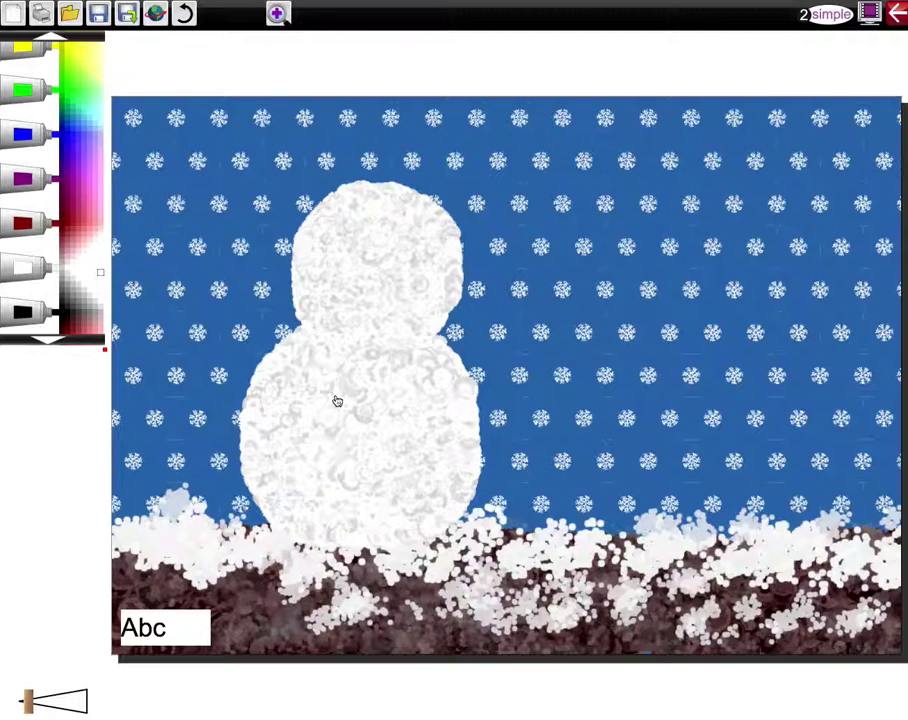
- Save the painting to My Work with the name 'snowman'
left_click(98, 17)
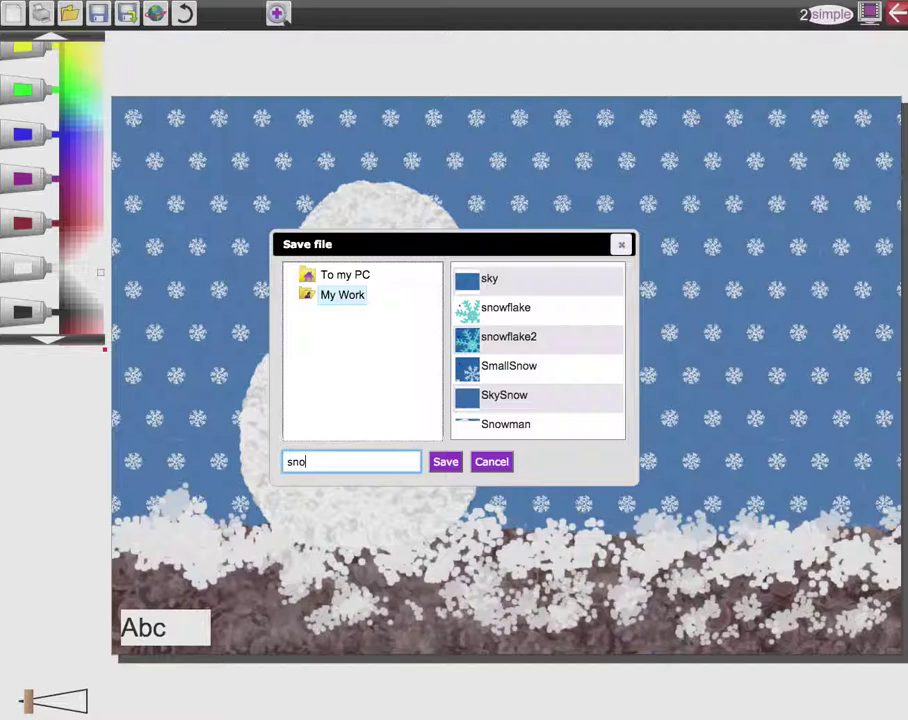
type("snowman")
left_click(446, 463)
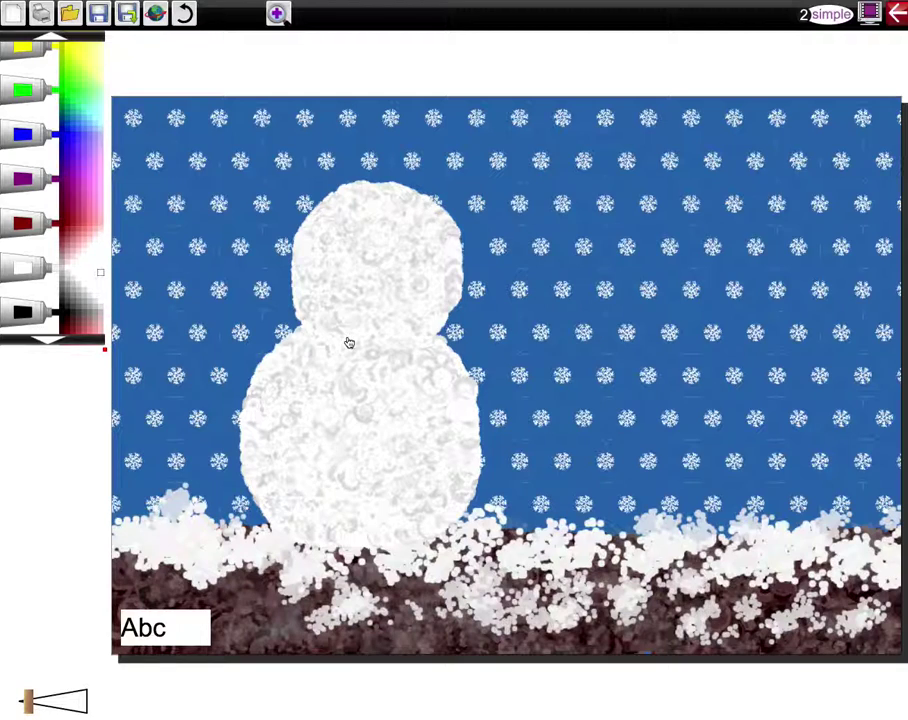
- Start a new Poster paint canvas that keeps the current snowman picture
left_click(14, 17)
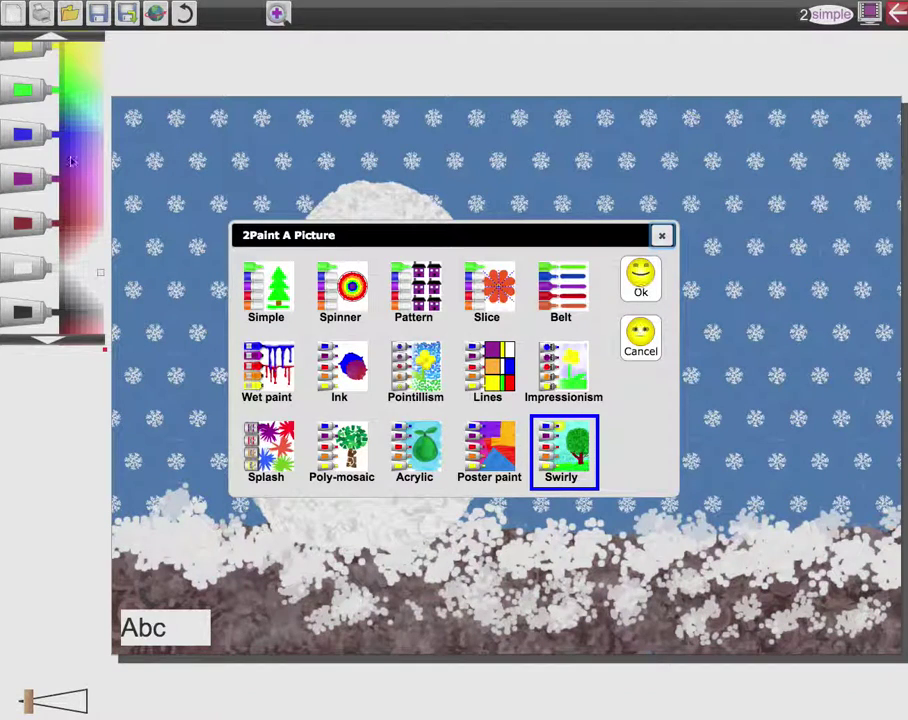
left_click(491, 450)
left_click(640, 283)
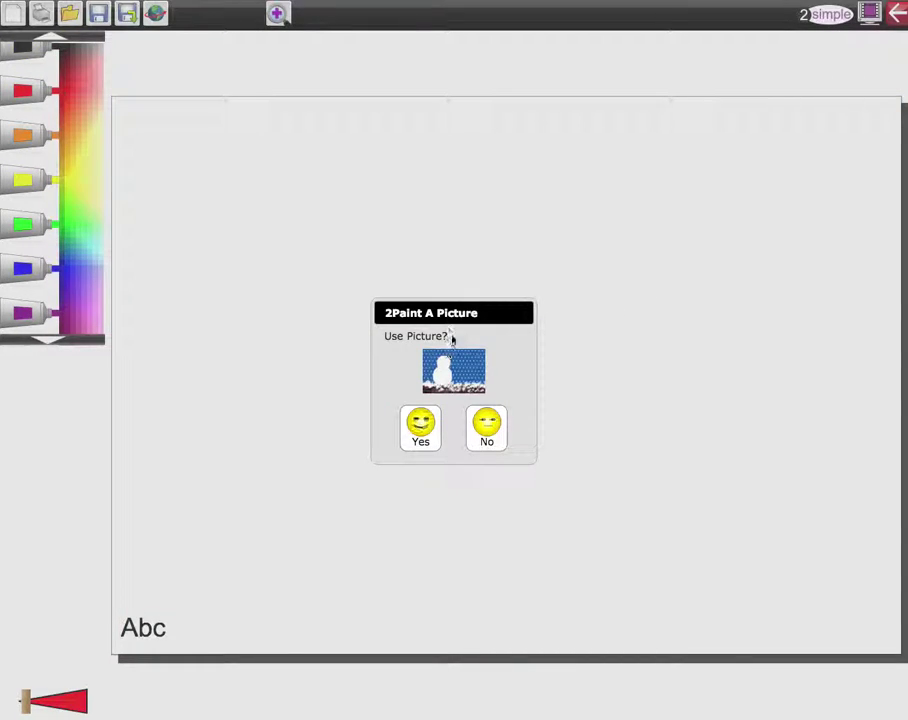
left_click(421, 430)
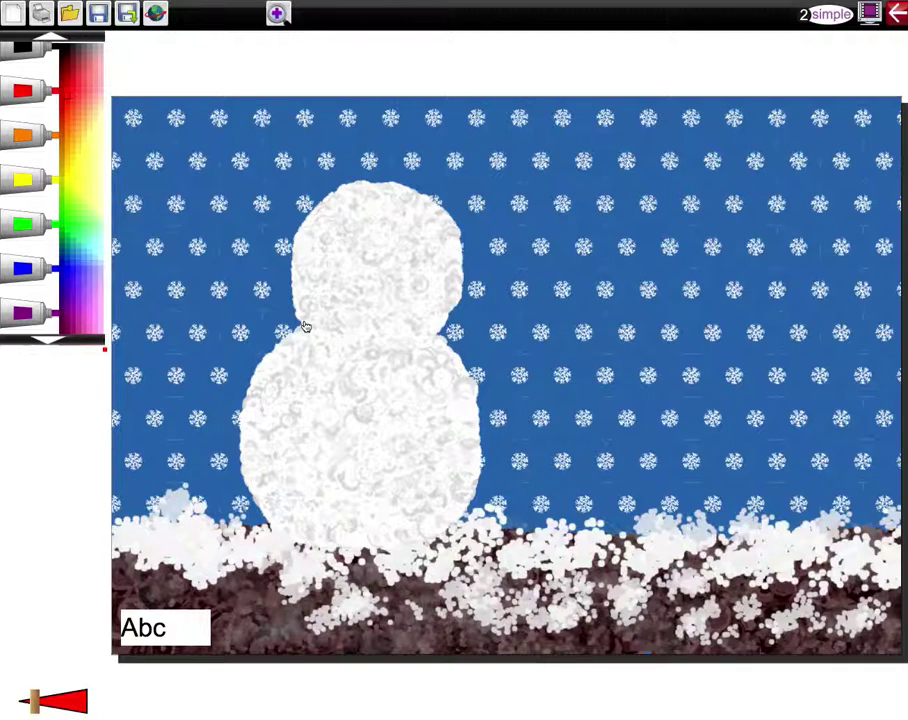
- Paint a red band across the snowman's neck and a scarf tail down its body
mouse_move(300, 320)
left_mouse_down()
mouse_move(400, 337)
mouse_move(446, 325)
mouse_move(426, 344)
mouse_move(374, 352)
mouse_move(319, 343)
mouse_move(302, 319)
mouse_move(307, 332)
mouse_move(338, 342)
mouse_move(385, 344)
mouse_move(442, 328)
mouse_move(411, 468)
left_mouse_up()
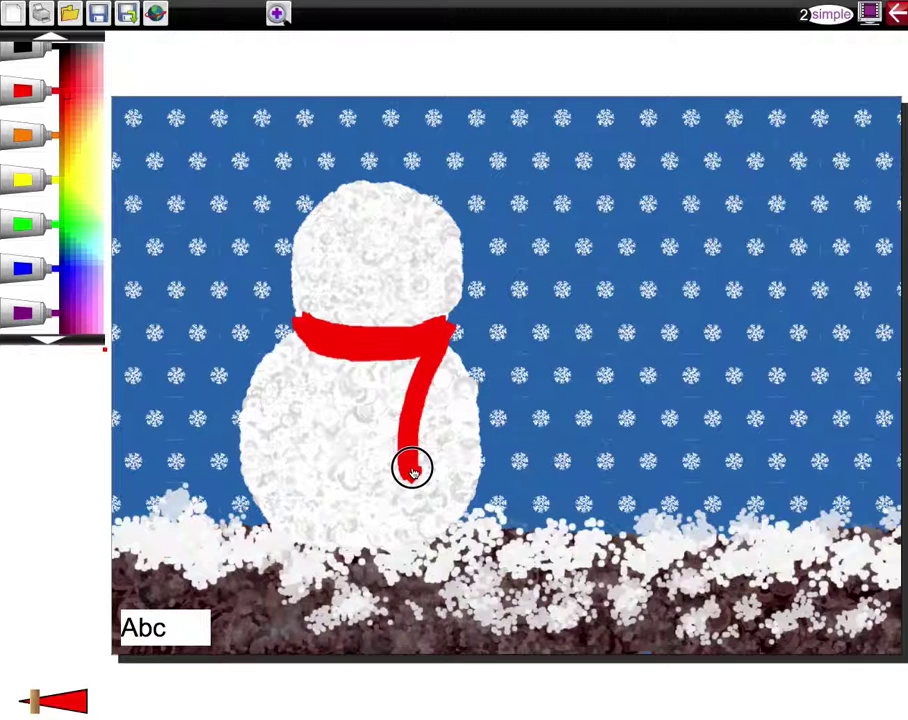
mouse_move(425, 362)
left_mouse_down()
mouse_move(381, 464)
mouse_move(361, 474)
mouse_move(405, 473)
left_mouse_up()
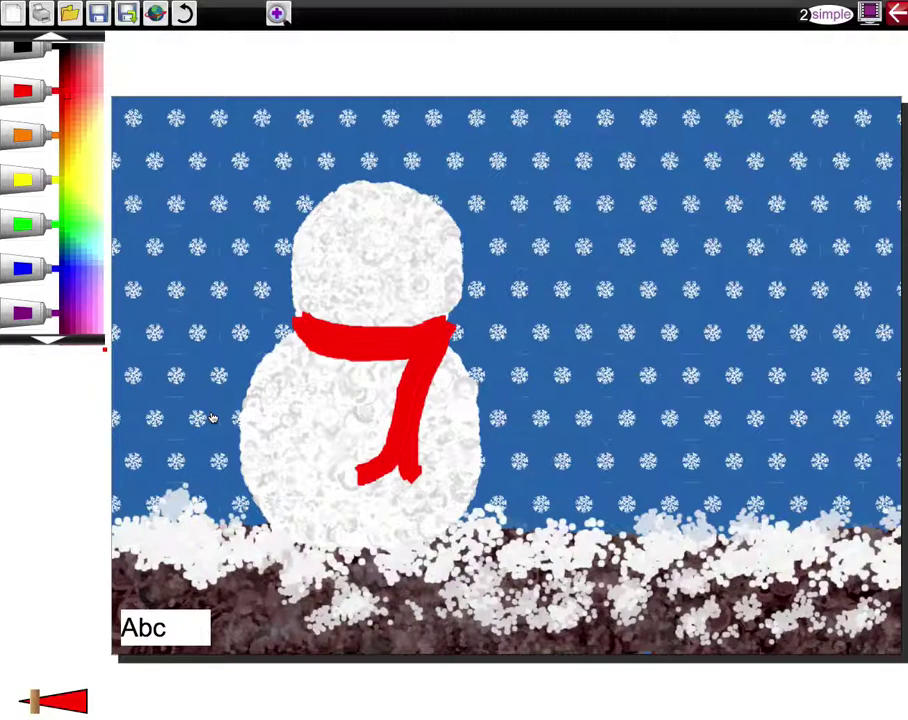
- Switch to the Simple paint style, keeping the snowman picture
left_click(15, 17)
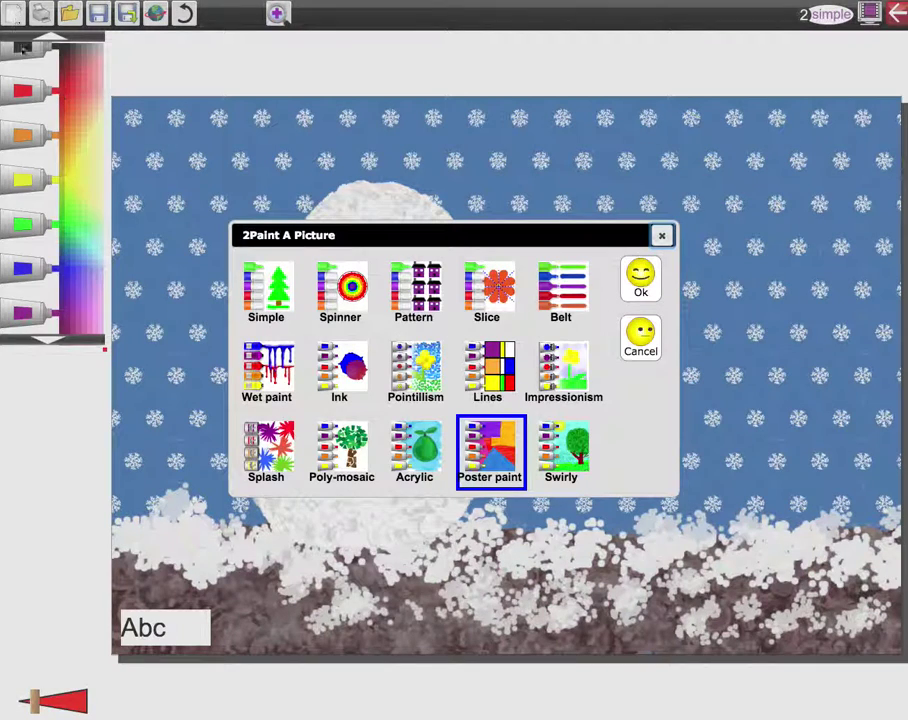
left_click(276, 306)
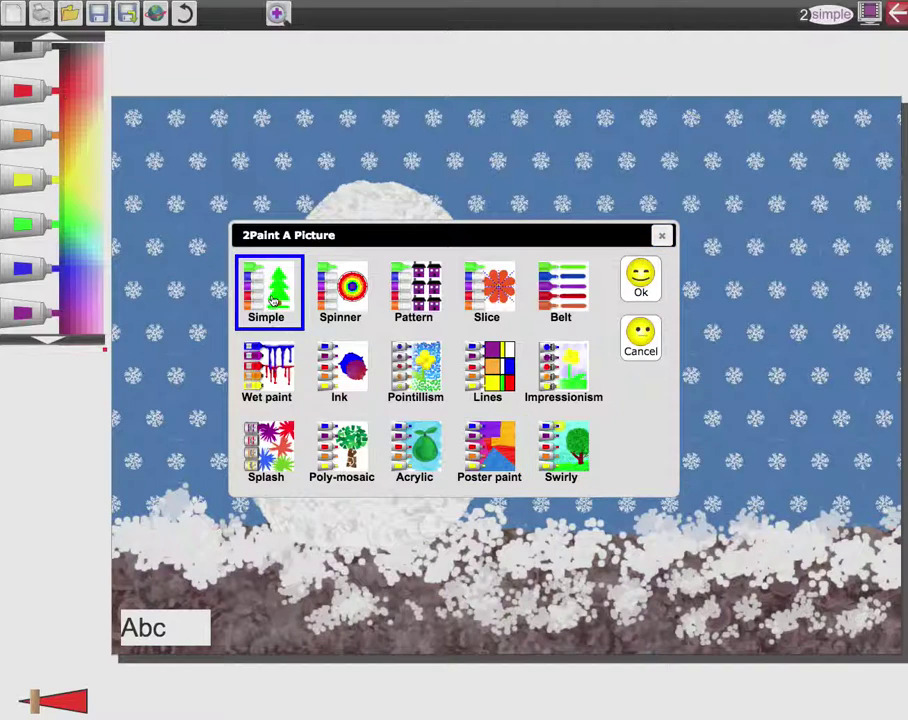
left_click(645, 286)
left_click(421, 427)
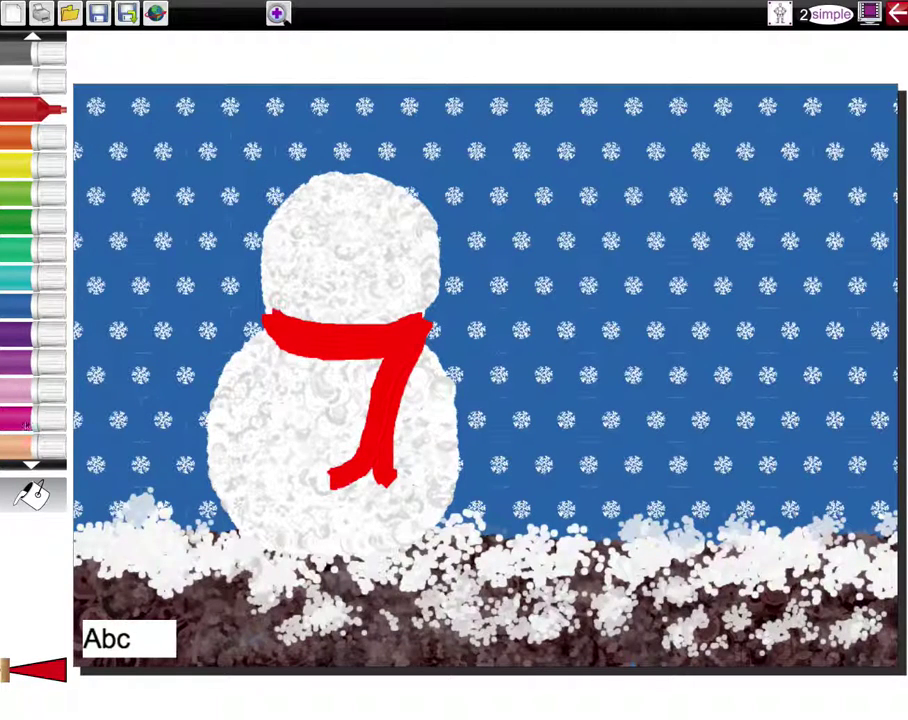
- Pick the brown marker and paint a wide-brimmed hat on the snowman's head
left_click(32, 37)
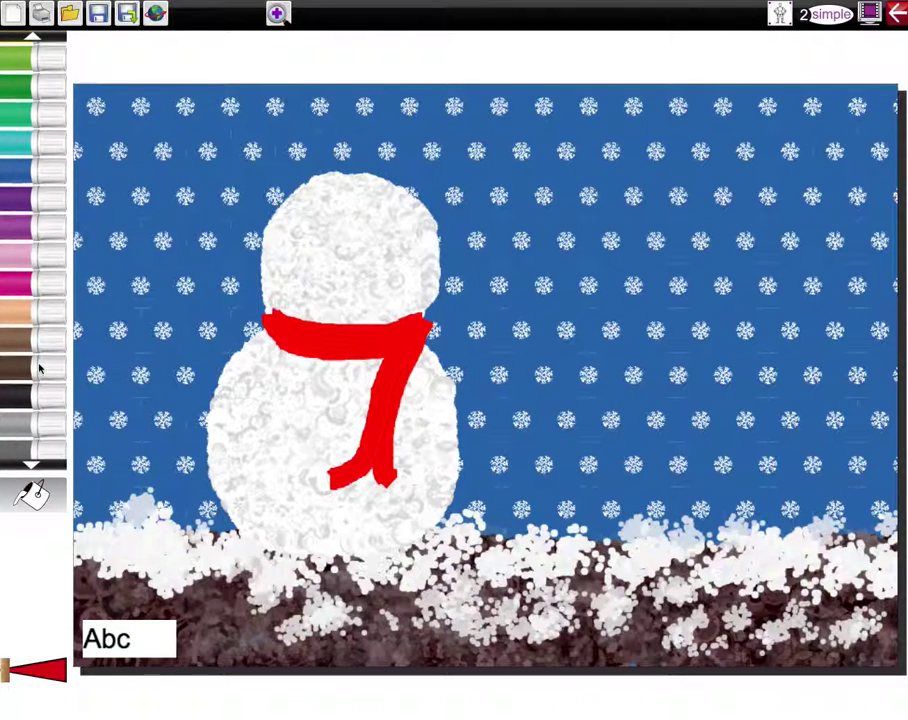
left_click(20, 397)
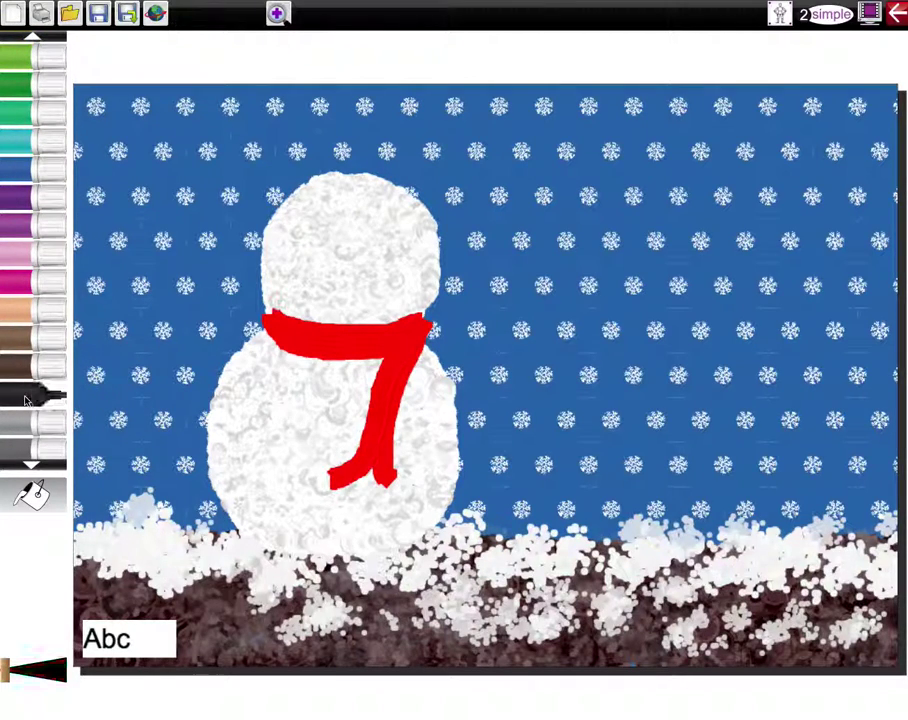
left_click(22, 370)
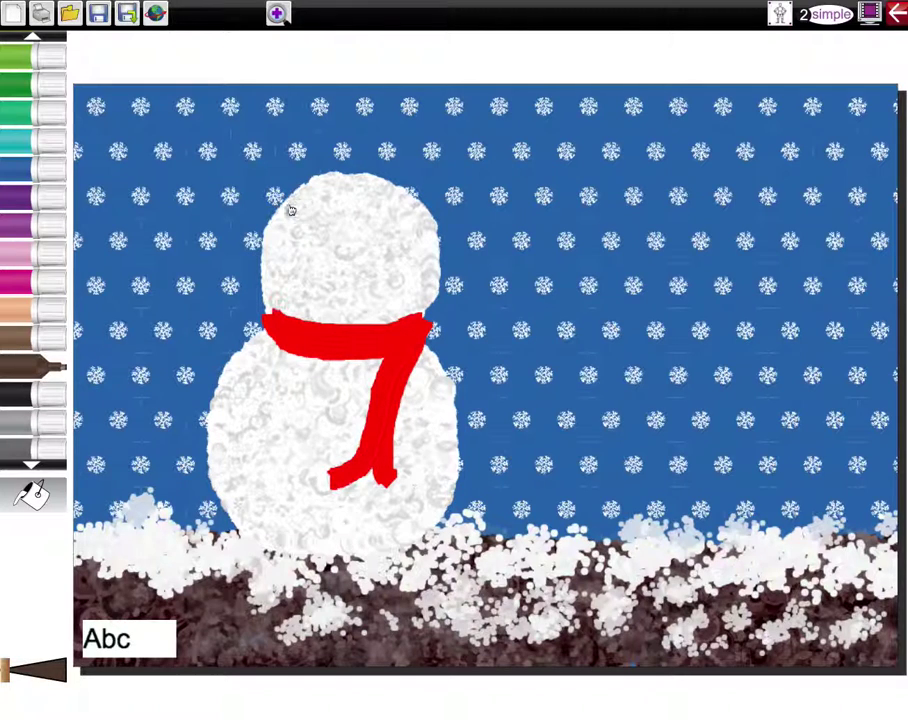
left_click(11, 673)
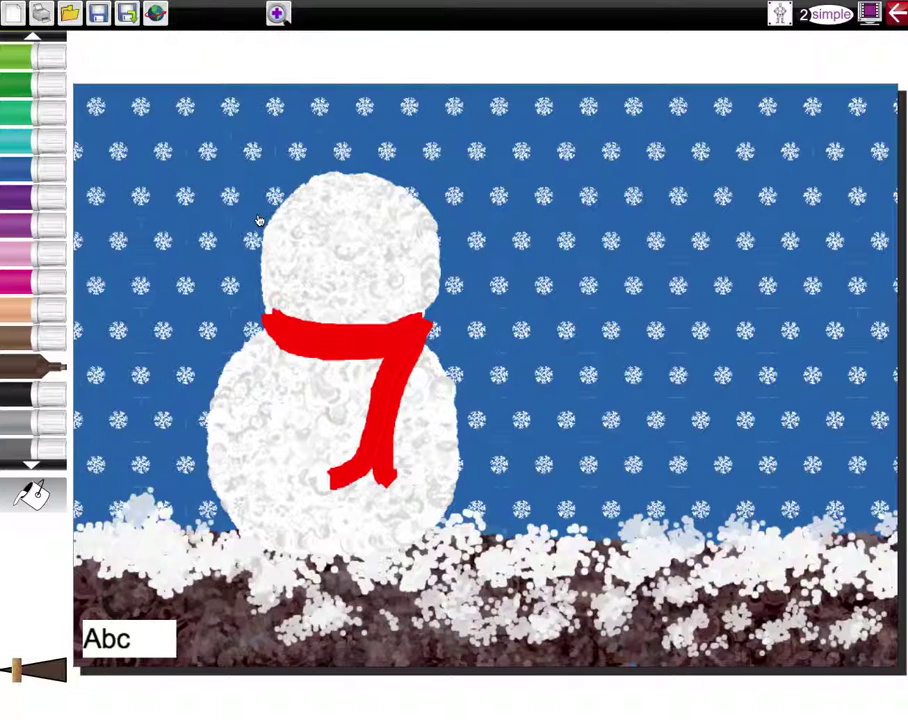
mouse_move(258, 217)
left_mouse_down()
mouse_move(442, 217)
mouse_move(426, 210)
mouse_move(416, 166)
mouse_move(381, 151)
mouse_move(308, 159)
mouse_move(284, 181)
mouse_move(281, 199)
mouse_move(407, 195)
mouse_move(400, 177)
mouse_move(314, 178)
left_mouse_up()
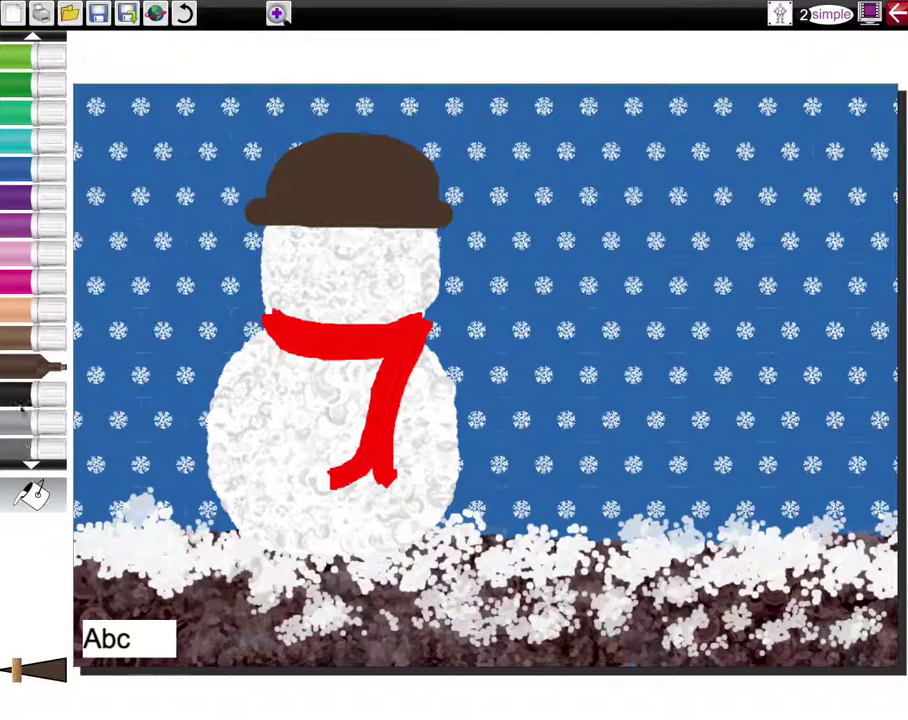
- With a thinner black brush, dot two eyes on the snowman's face
left_click(20, 396)
left_click_drag(15, 667, 14, 667)
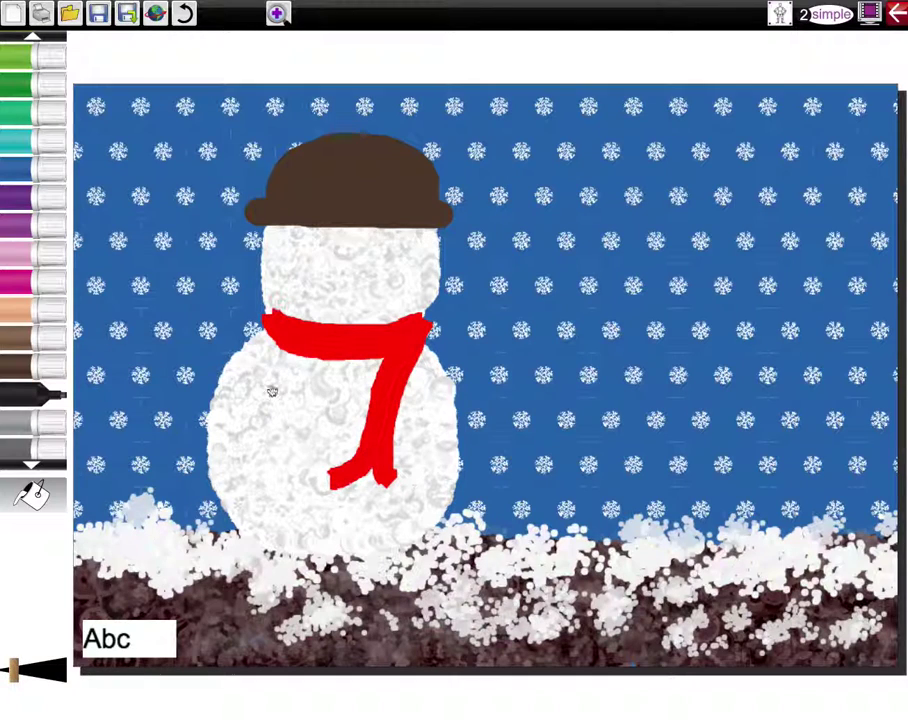
left_click(304, 254)
left_click(377, 253)
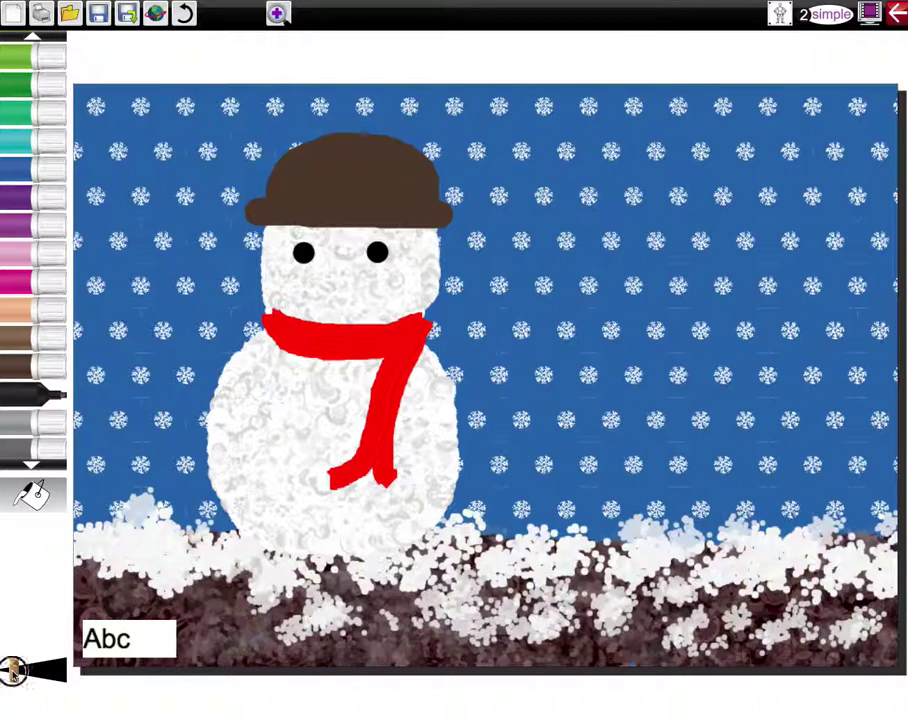
left_click(307, 287)
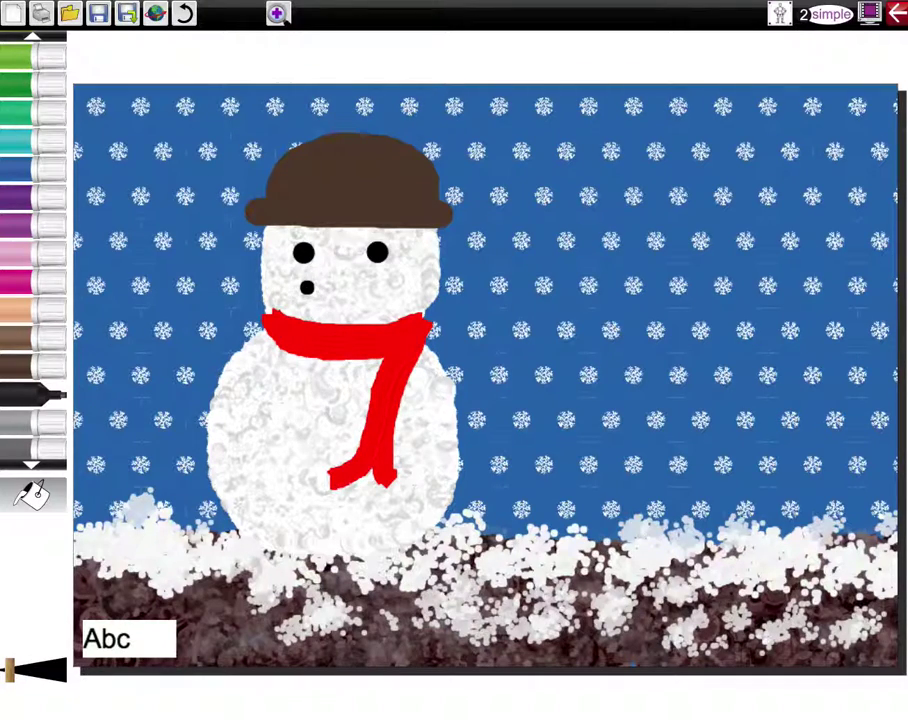
left_click(184, 13)
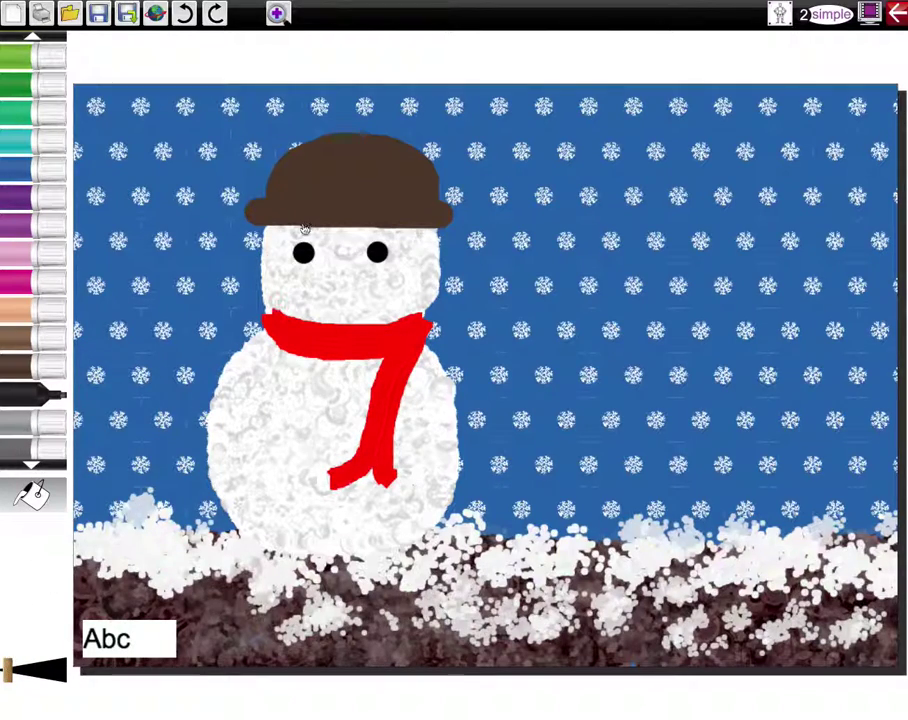
- Dot a first smile below the eyes, then undo all of its dots
left_click(307, 290)
left_click(314, 295)
left_click(321, 298)
left_click(329, 299)
left_click(337, 300)
left_click(345, 301)
left_click(352, 300)
left_click(362, 299)
left_click(370, 296)
left_click(379, 291)
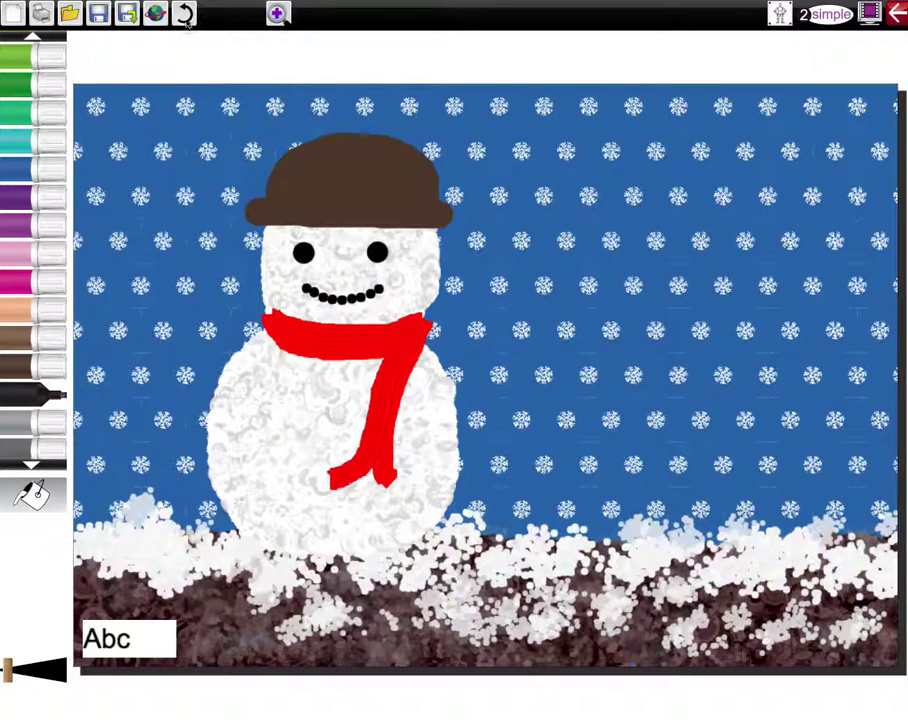
left_click(186, 18)
left_click(186, 18)
left_click(186, 18)
left_click(186, 18)
left_click(186, 18)
left_click(186, 18)
left_click(186, 18)
left_click(186, 18)
left_click(186, 18)
left_click(187, 20)
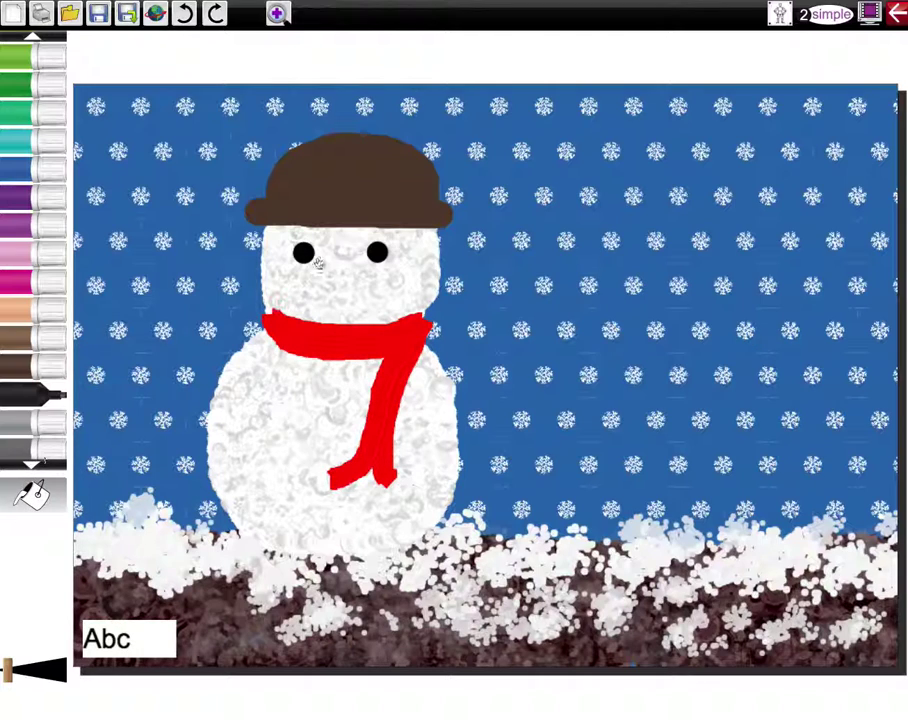
- Dot a new upturned smile under the eyes and widen the brush again
left_click(308, 285)
left_click(316, 293)
left_click(328, 299)
left_click(341, 300)
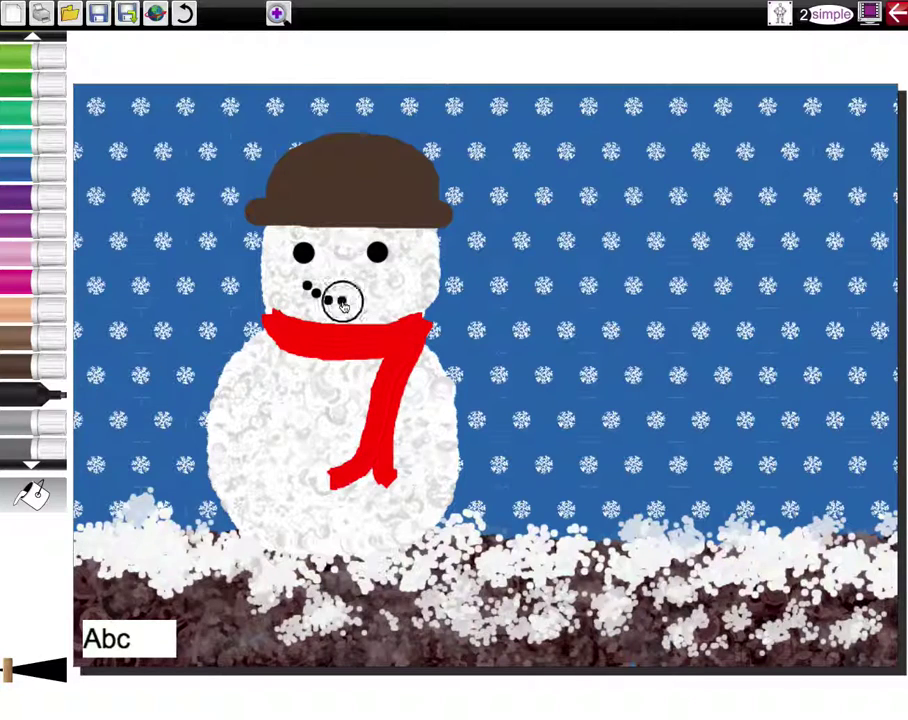
left_click(355, 297)
left_click(368, 289)
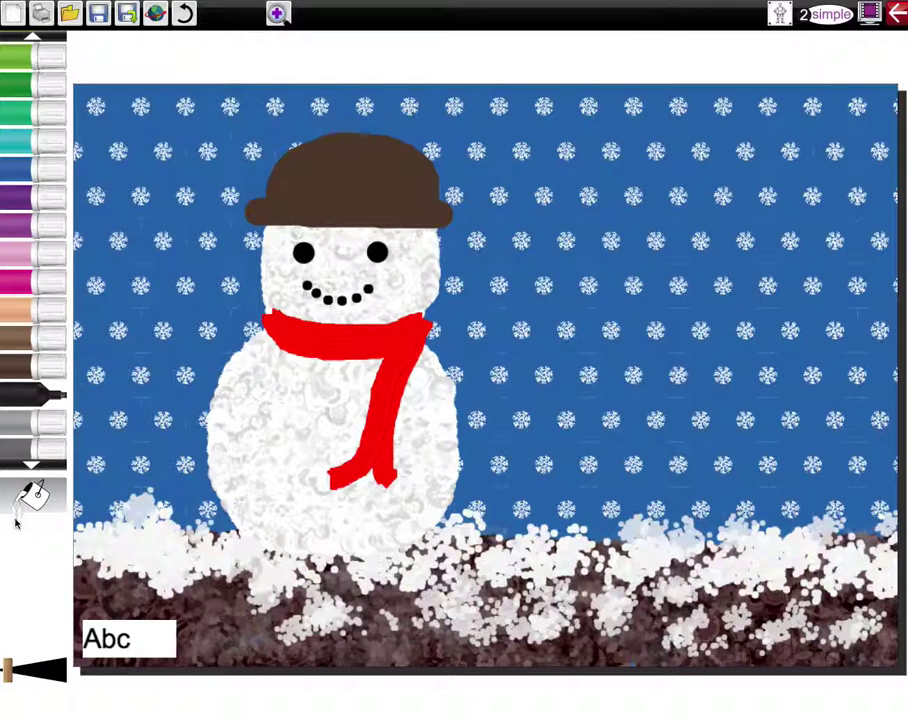
left_click_drag(7, 670, 15, 670)
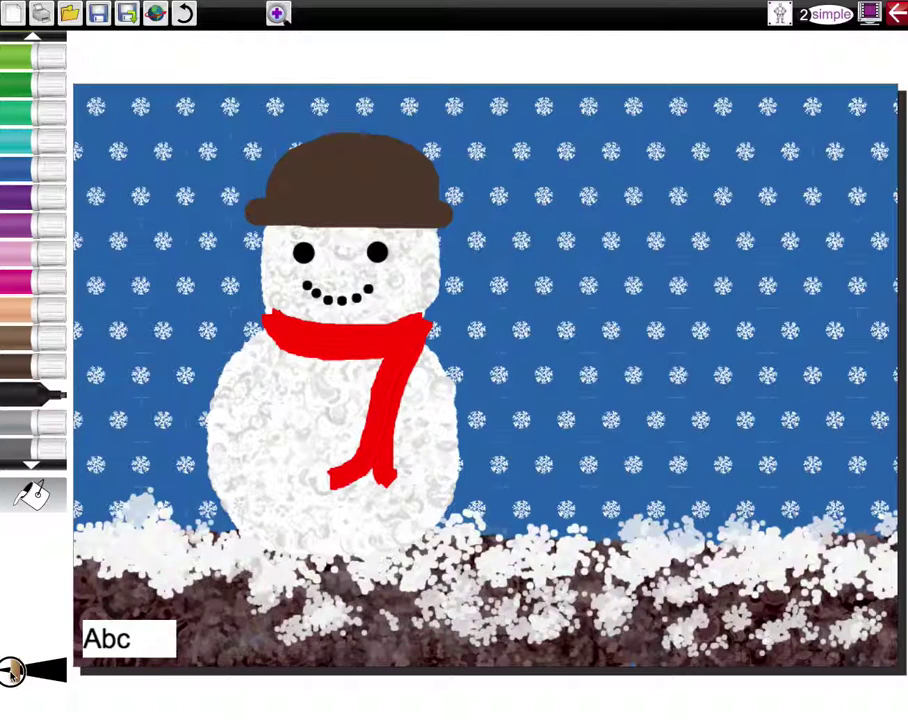
- Paint three black coal buttons down the snowman's body, then pick orange
left_click(331, 394)
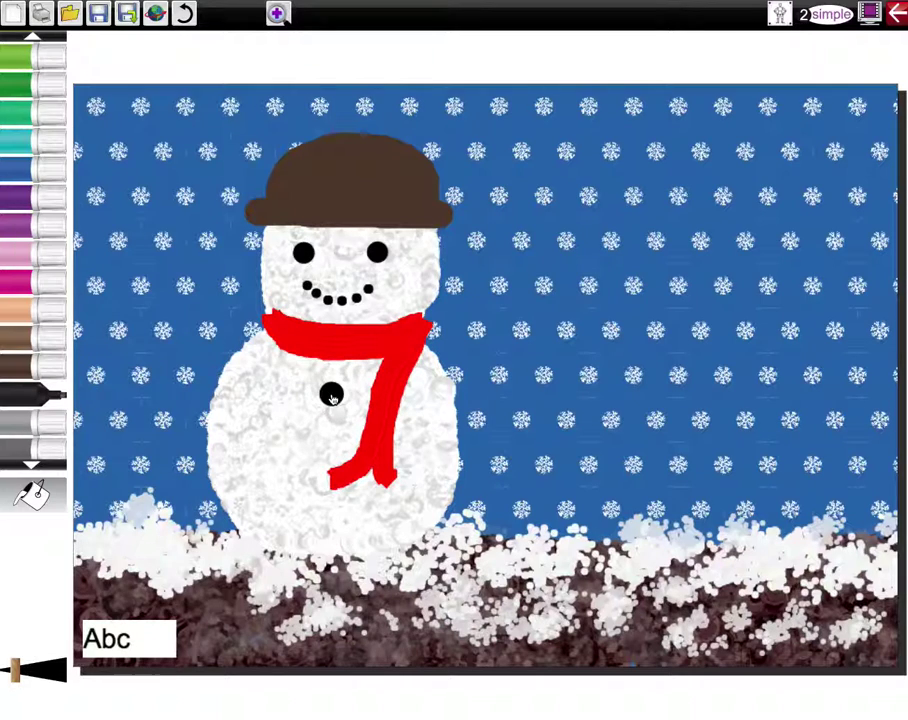
left_click(329, 445)
left_click(322, 498)
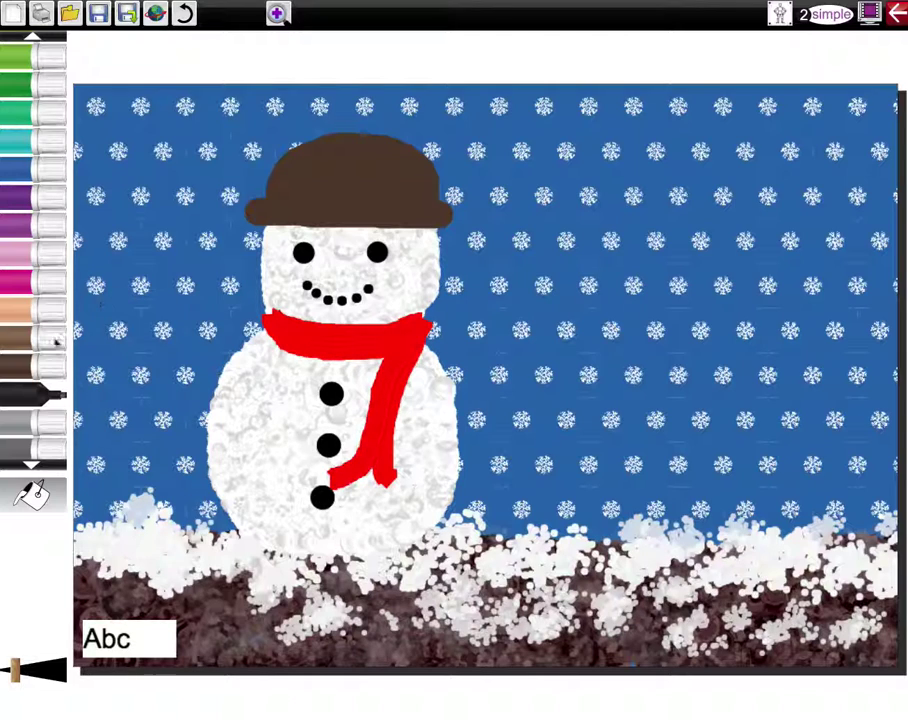
left_click(31, 466)
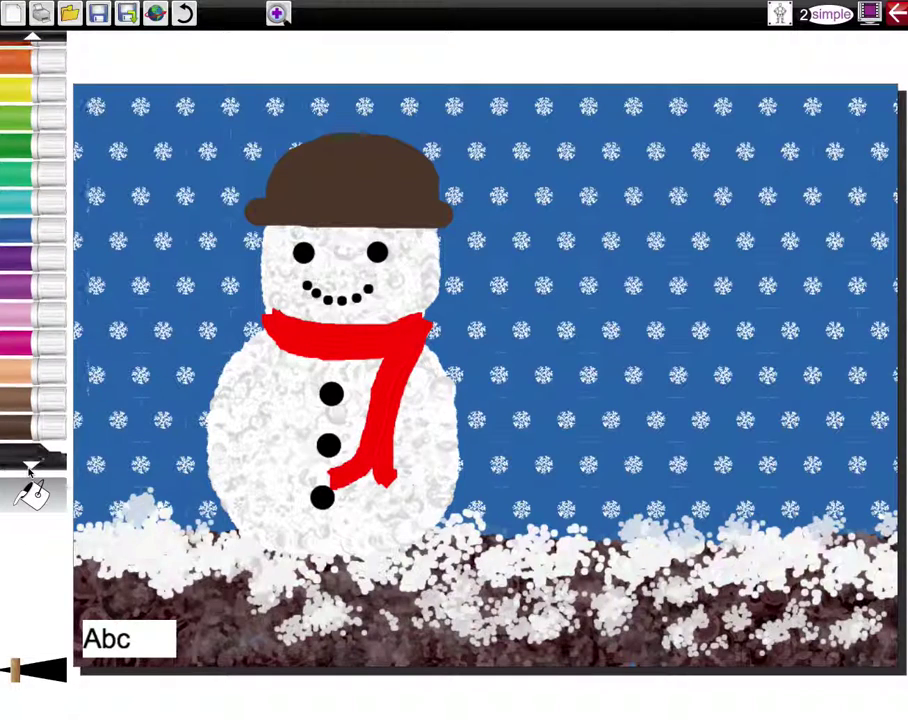
left_click(25, 127)
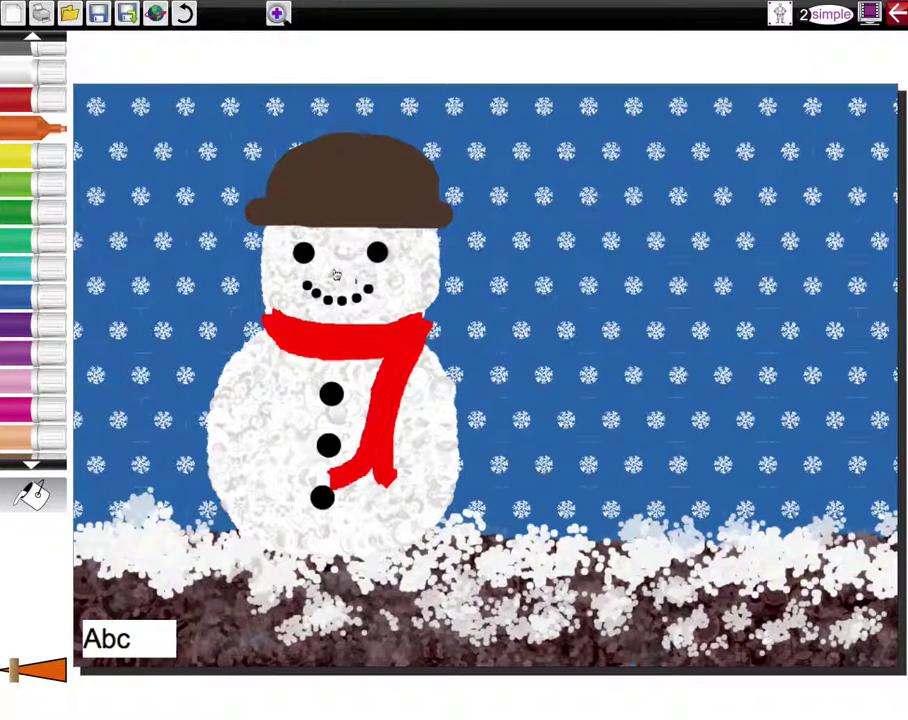
- Paint an orange carrot-shaped nose between the eyes, then thin the brush and pick green
left_click_drag(340, 260, 345, 273)
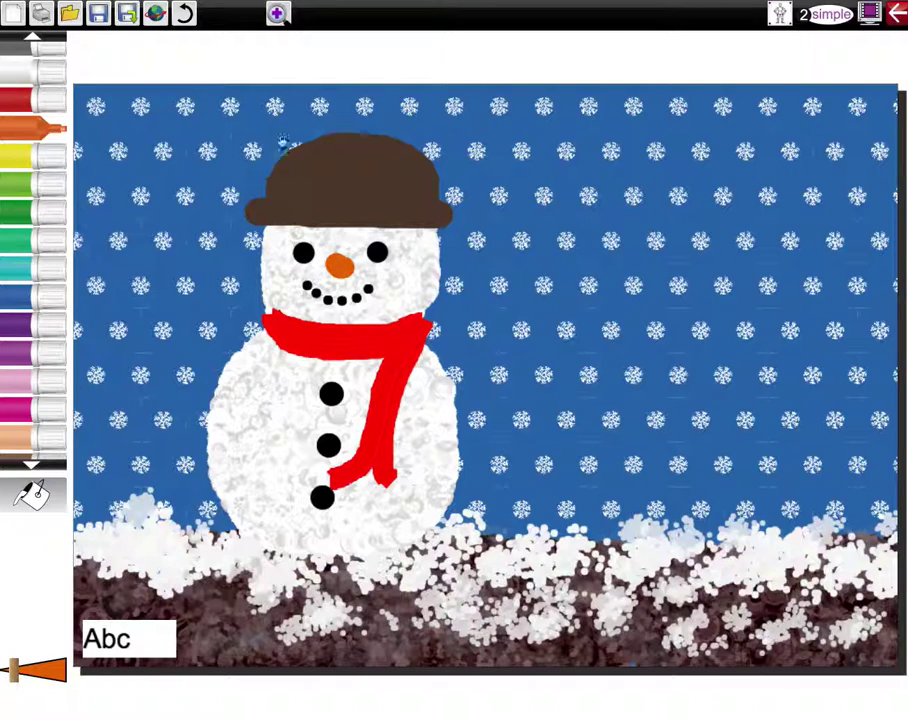
left_click(186, 14)
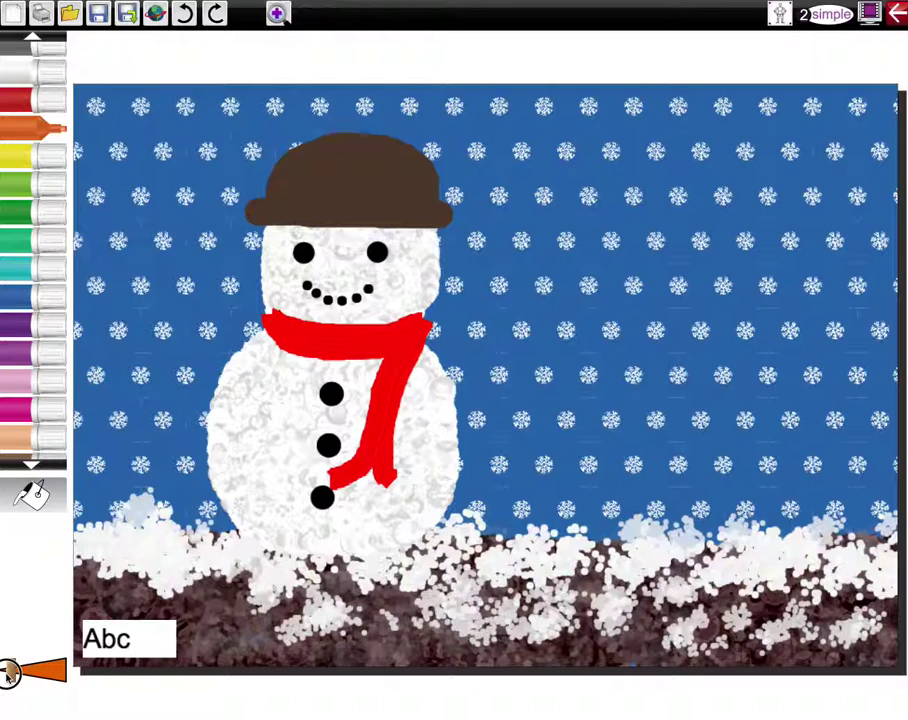
left_click(341, 267)
mouse_move(345, 272)
left_mouse_down()
mouse_move(338, 281)
mouse_move(334, 270)
left_mouse_up()
left_click_drag(7, 676, 5, 672)
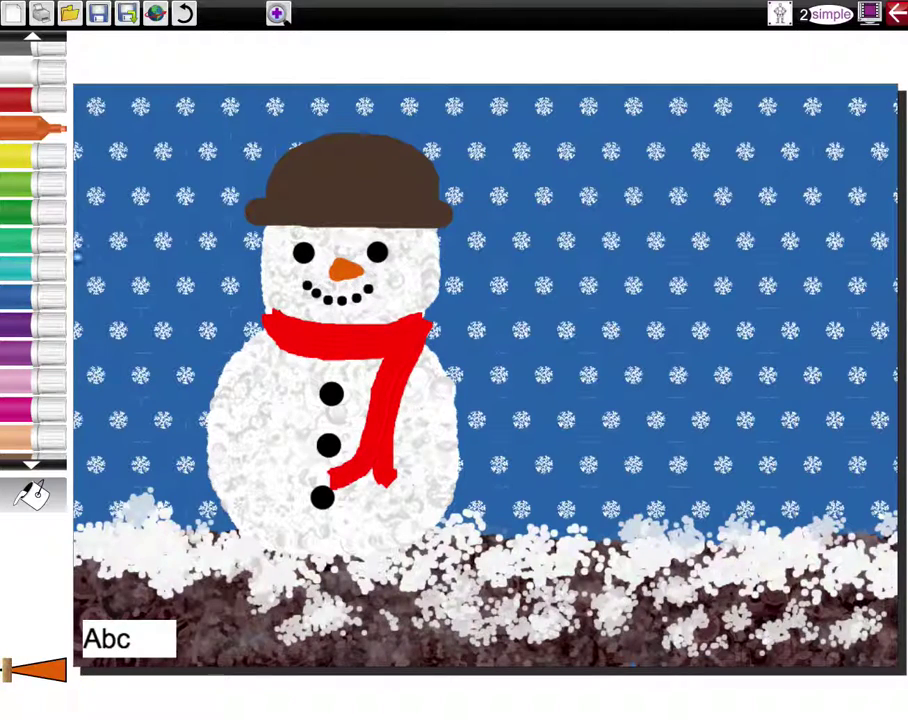
left_click(16, 208)
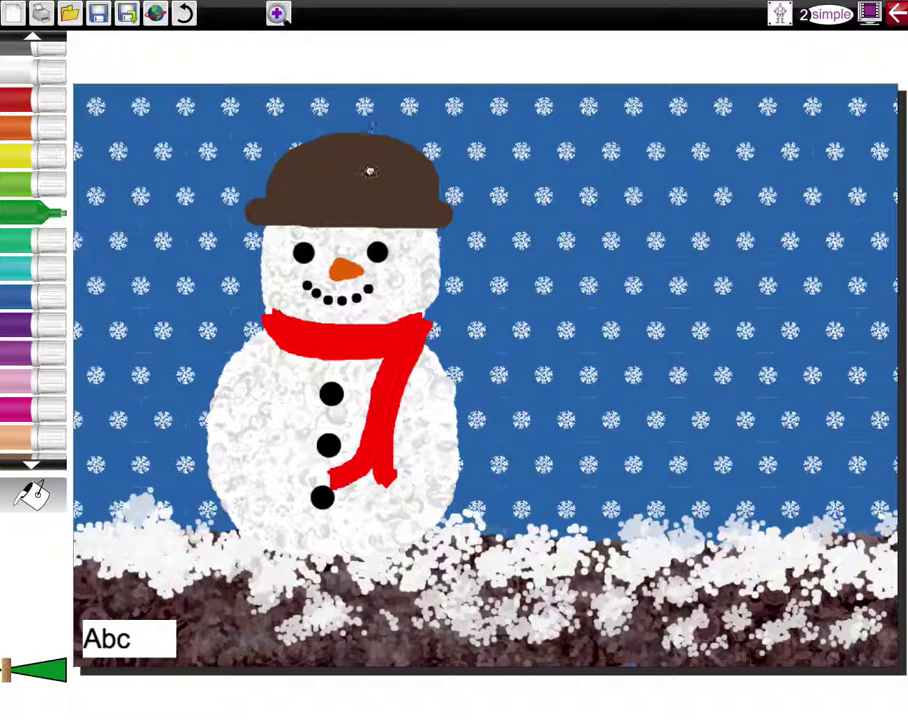
- Draw green holly leaves on the brown hat and smudge them into shape
mouse_move(370, 152)
left_mouse_down()
mouse_move(395, 144)
mouse_move(403, 162)
mouse_move(391, 156)
mouse_move(388, 174)
mouse_move(370, 160)
mouse_move(365, 172)
mouse_move(395, 197)
mouse_move(372, 190)
left_mouse_up()
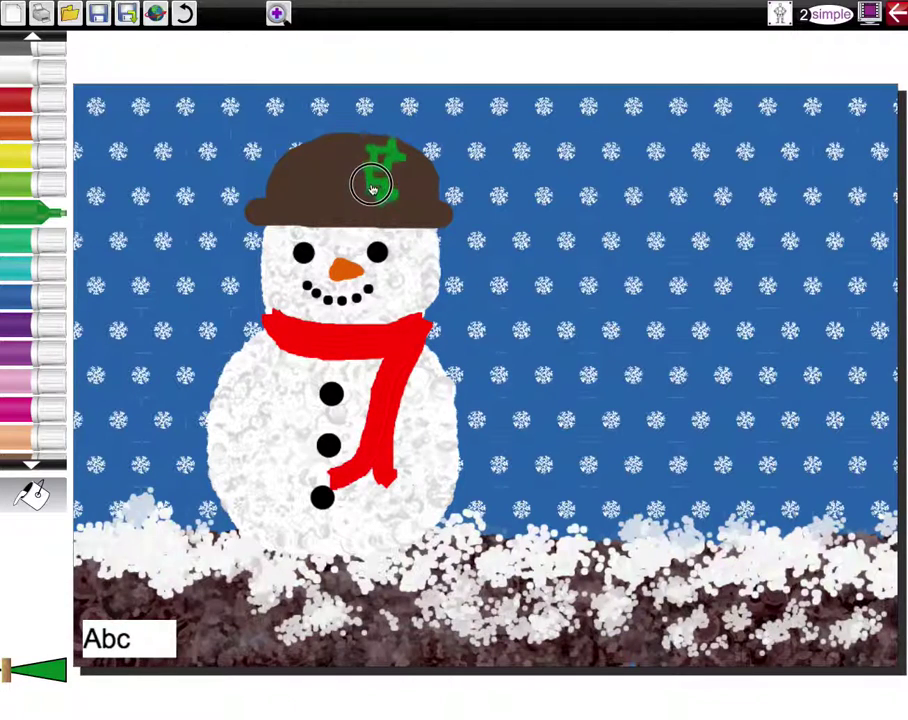
left_click(33, 496)
left_click(387, 165)
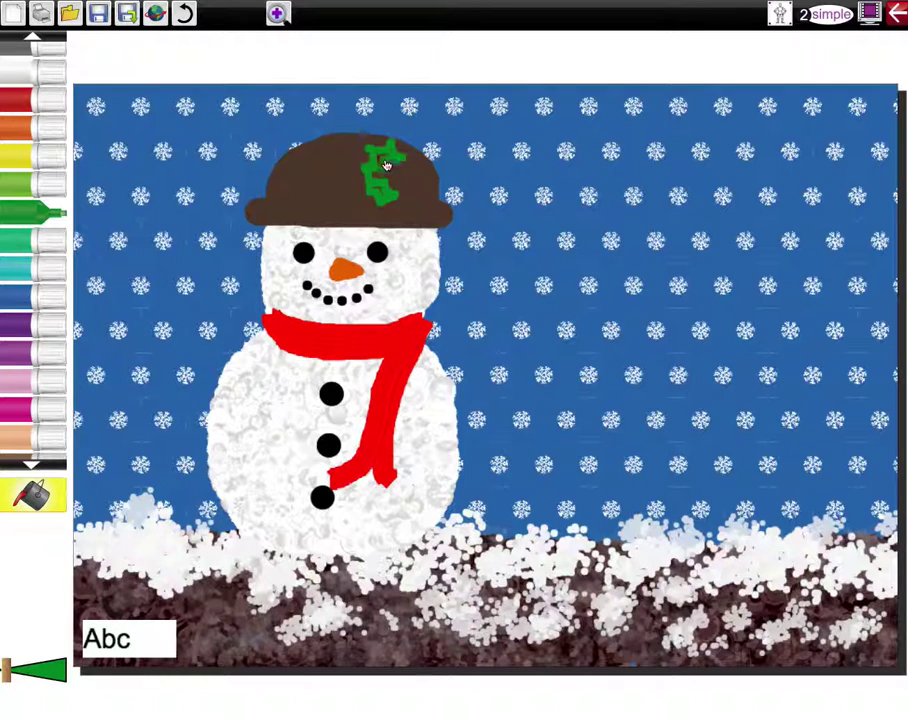
mouse_move(381, 170)
left_mouse_down()
mouse_move(385, 154)
mouse_move(383, 199)
left_mouse_up()
- Add two red berries to the holly on the hat
left_click(20, 102)
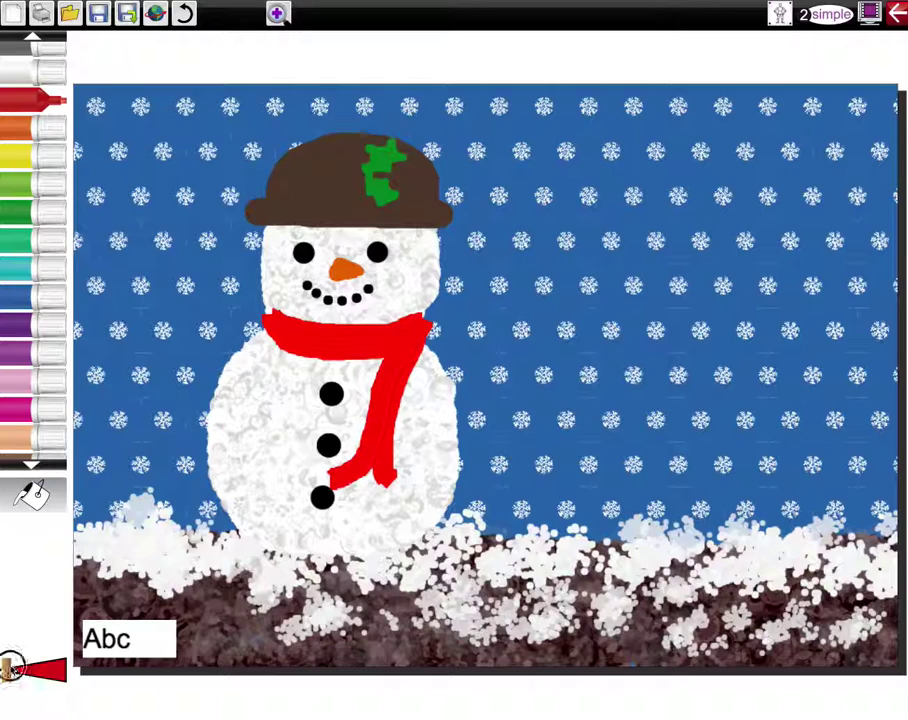
left_click(370, 172)
left_click(361, 173)
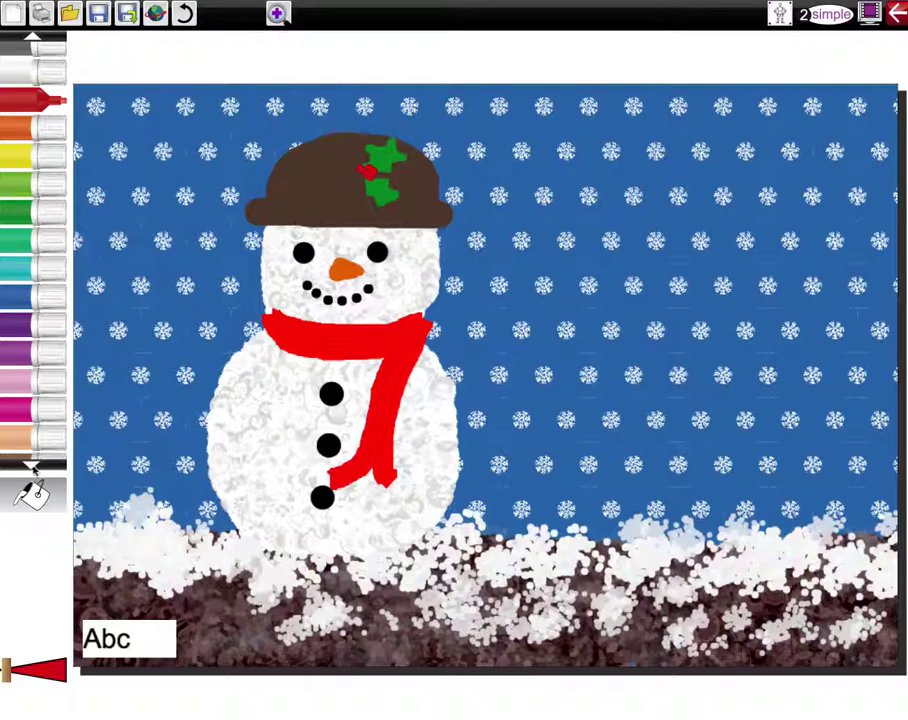
scroll(25, 330, "up", 5)
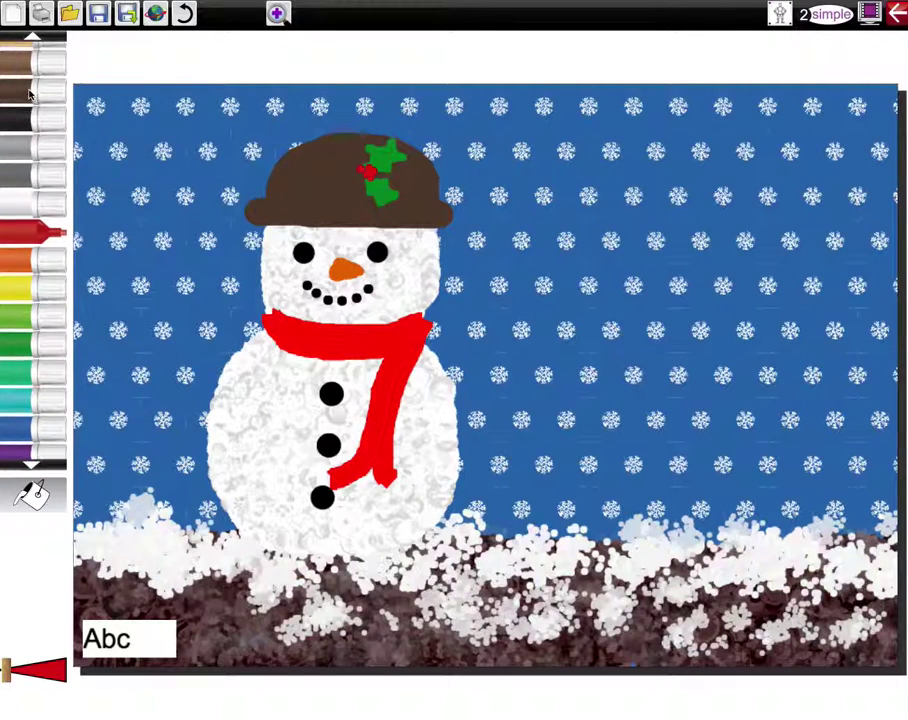
- With a thicker brown brush, draw stick arms on the snowman's right and left sides
left_click(25, 63)
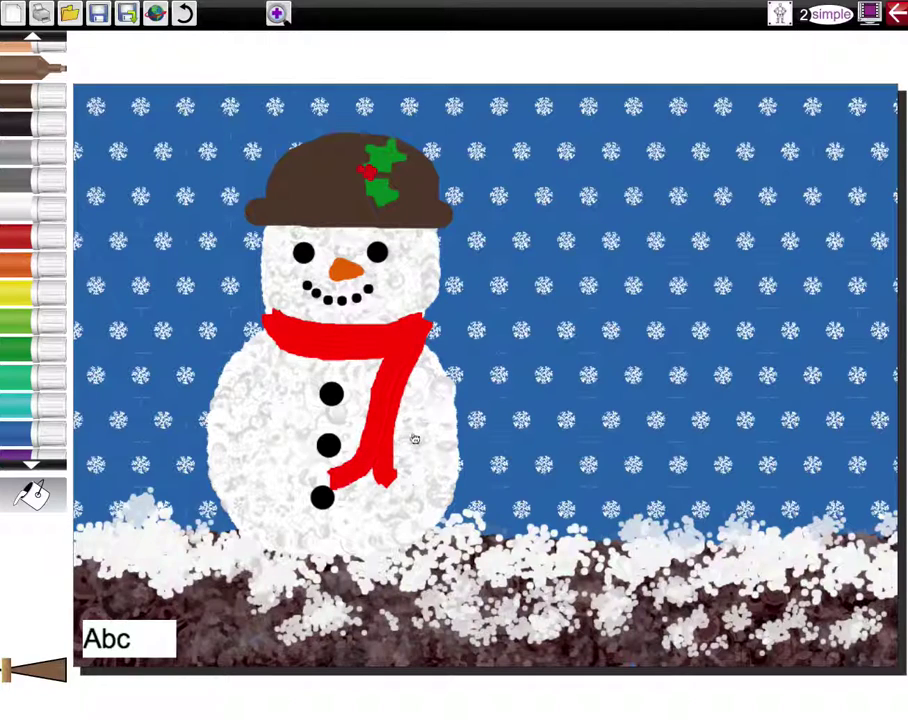
mouse_move(420, 428)
left_mouse_down()
mouse_move(499, 332)
mouse_move(428, 410)
left_mouse_up()
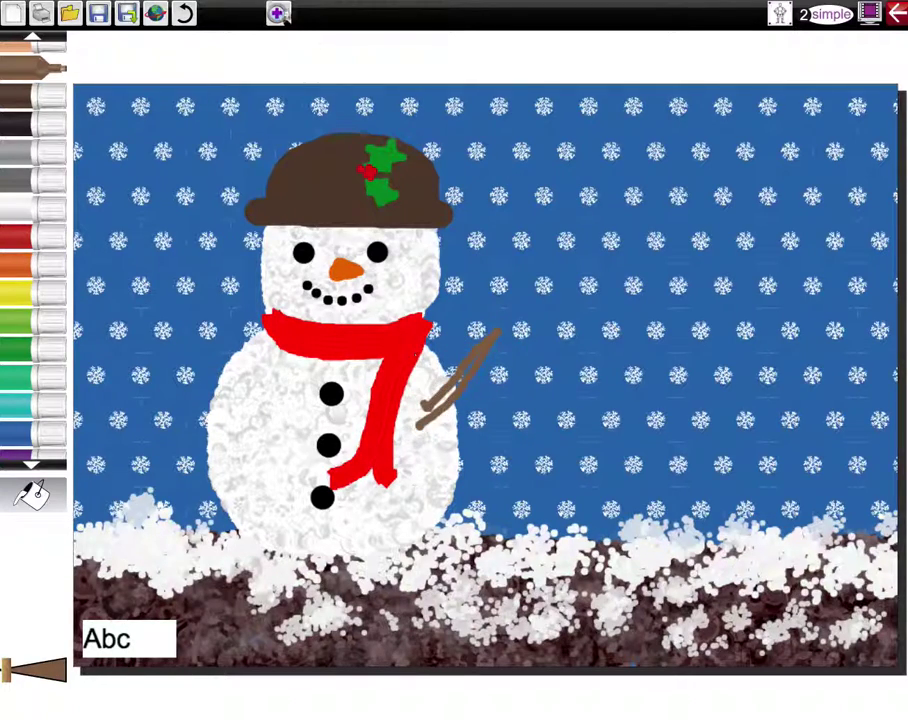
left_click(184, 13)
left_click(184, 13)
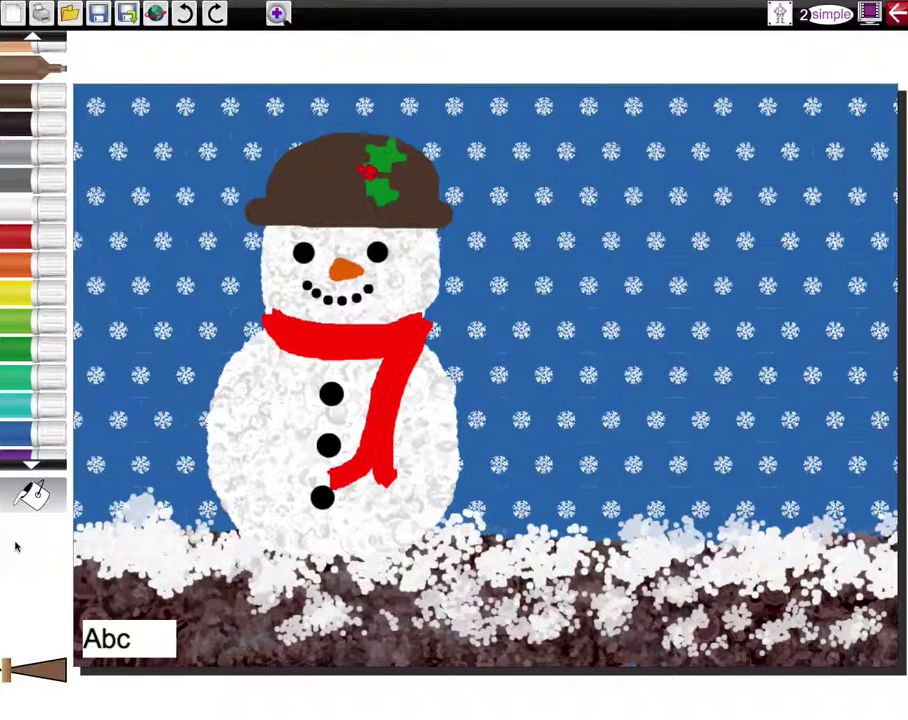
left_click_drag(4, 684, 11, 676)
mouse_move(408, 430)
left_mouse_down()
mouse_move(467, 392)
mouse_move(529, 322)
mouse_move(484, 374)
mouse_move(481, 330)
left_mouse_up()
mouse_move(227, 426)
left_mouse_down()
mouse_move(205, 396)
mouse_move(179, 311)
mouse_move(210, 320)
left_mouse_up()
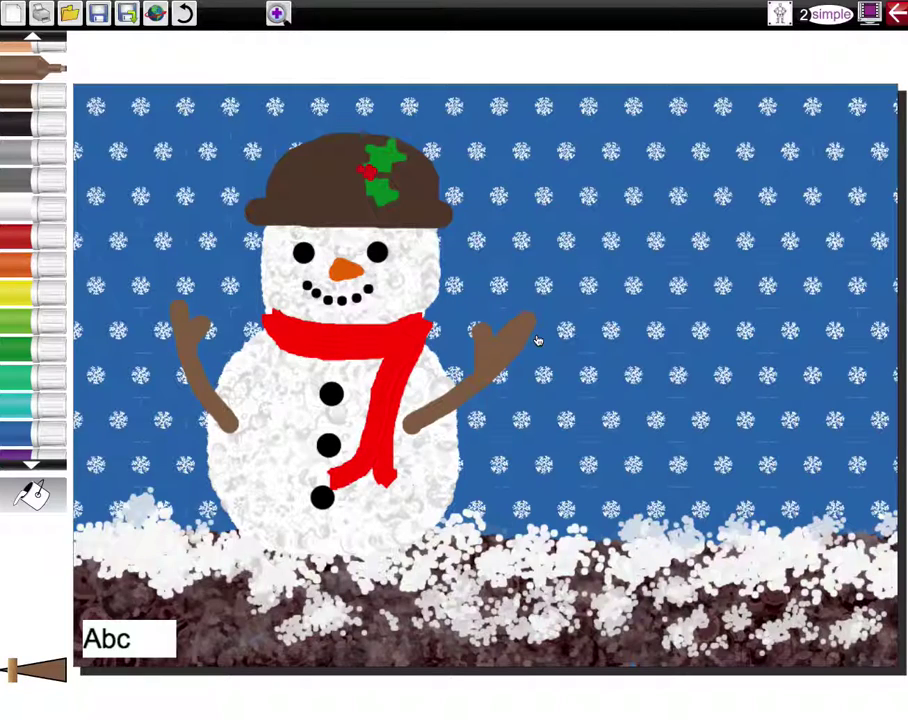
- Replace the 'Abc' text in the bottom-left label with 'Robins'
left_click(146, 642)
key("BackSpace")
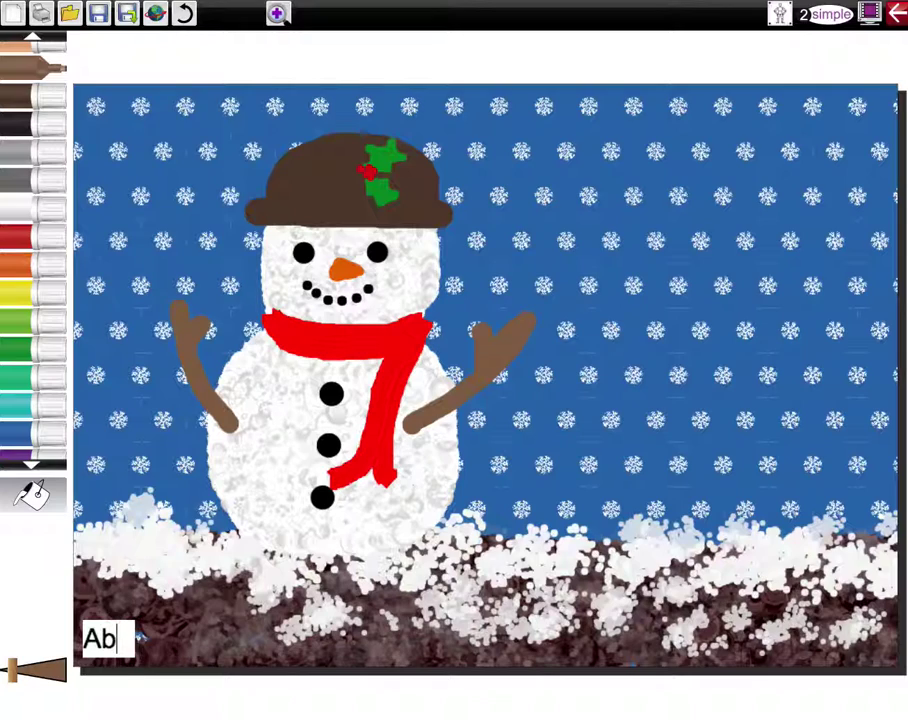
key("BackSpace")
key("BackSpace")
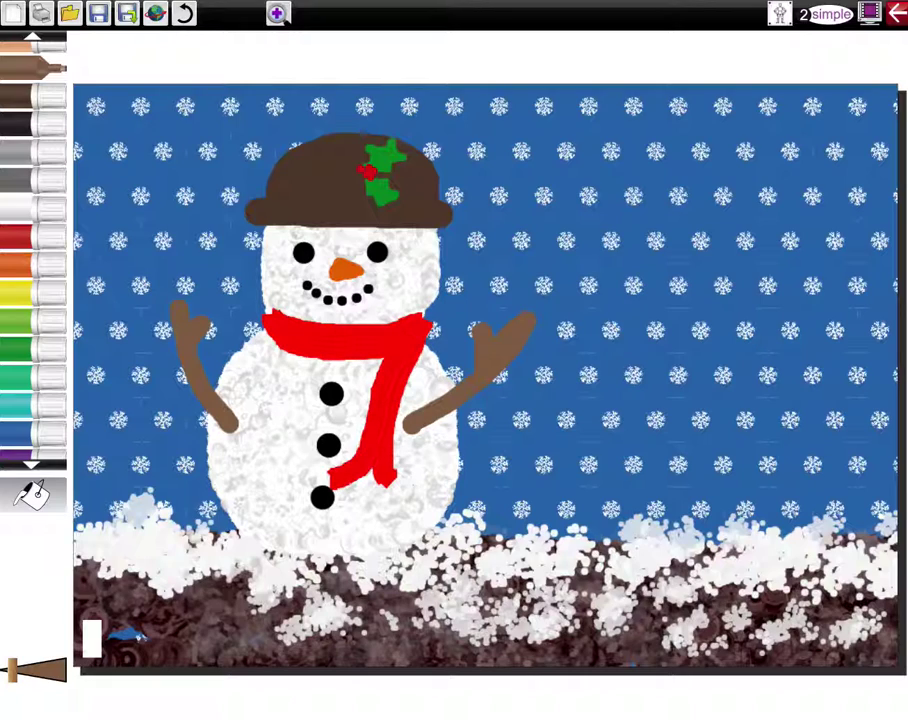
type("Ro")
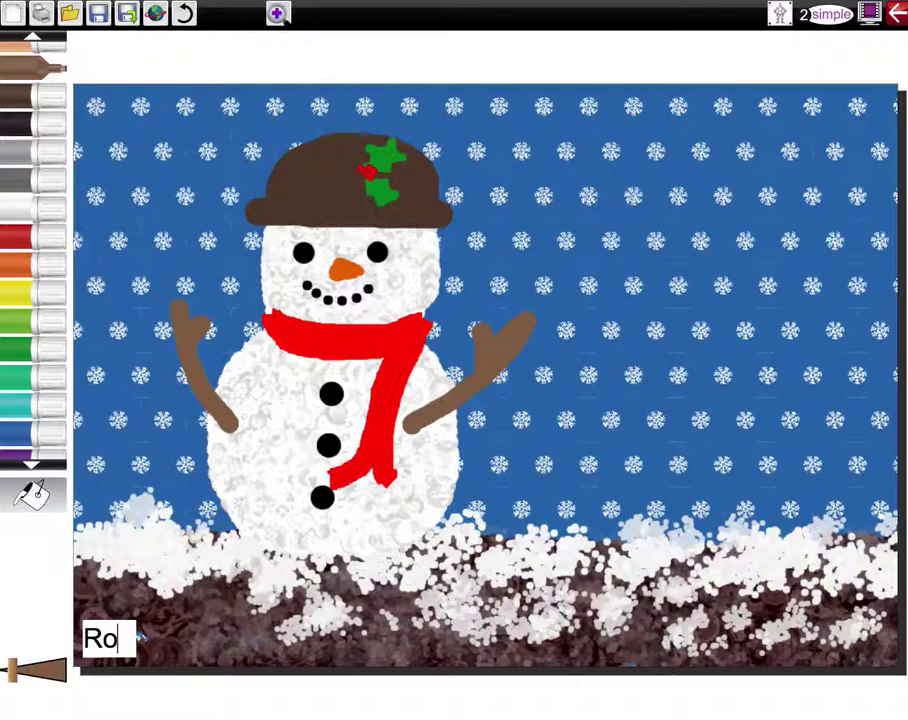
type("bins")
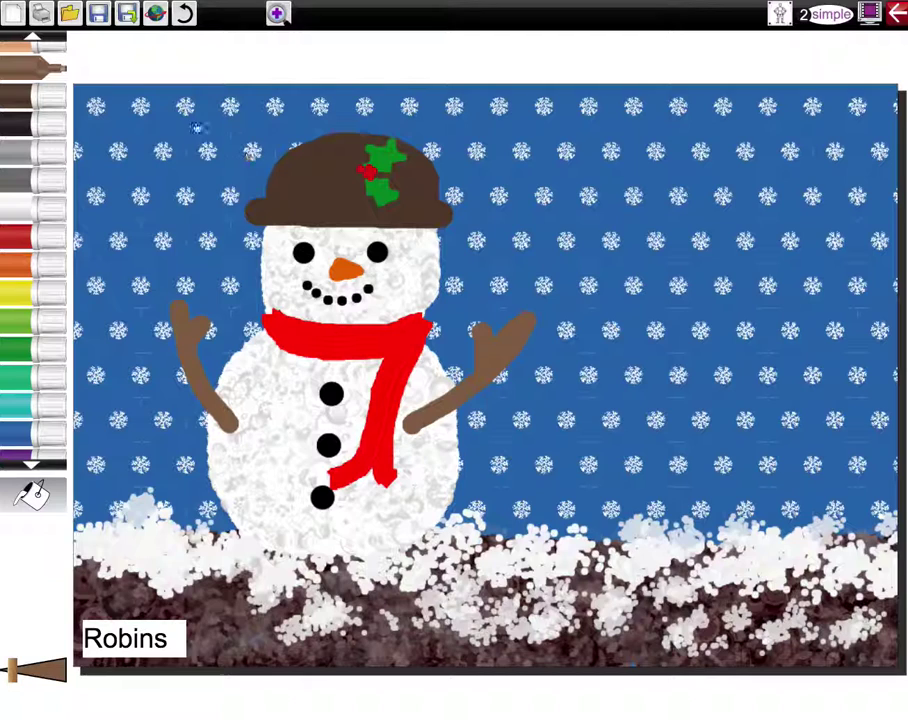
- Save the picture as 'Snowman Paint' in My Work, overwriting the existing file
left_click(100, 15)
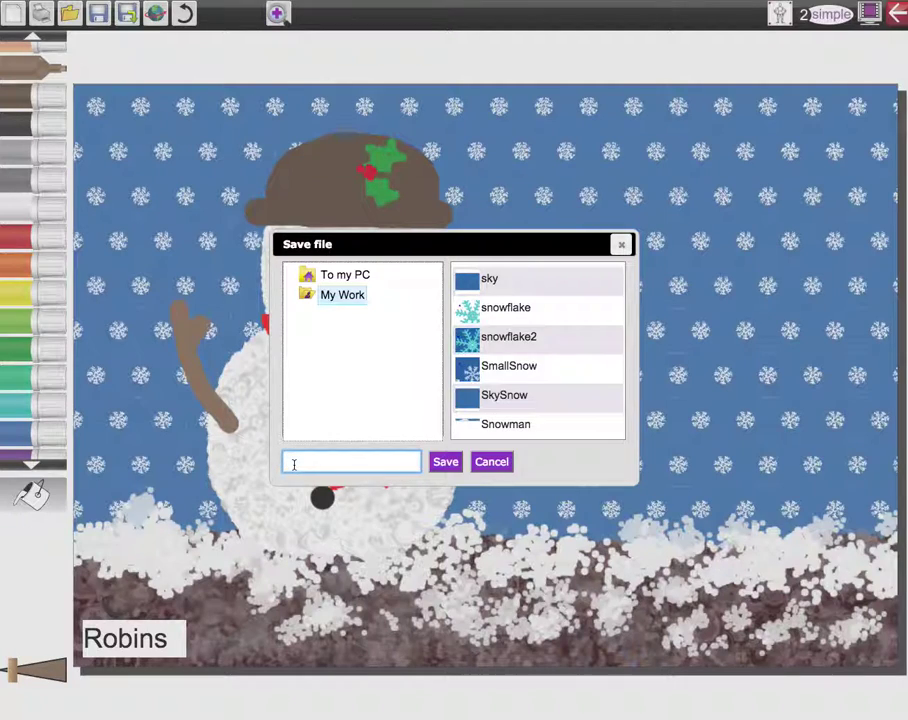
type("Snowman Paint")
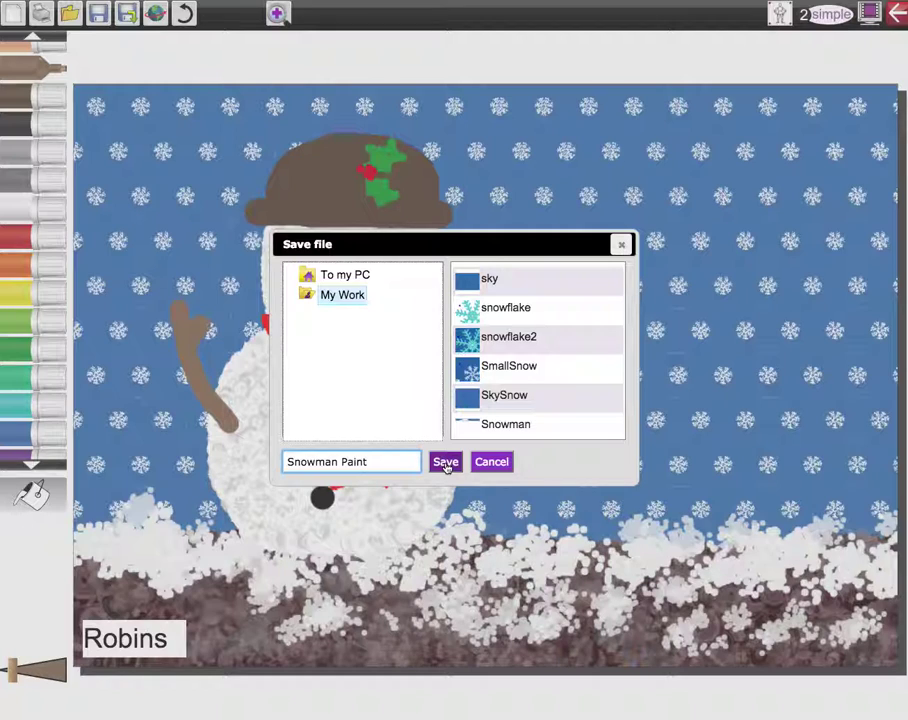
left_click(344, 294)
left_click(346, 298)
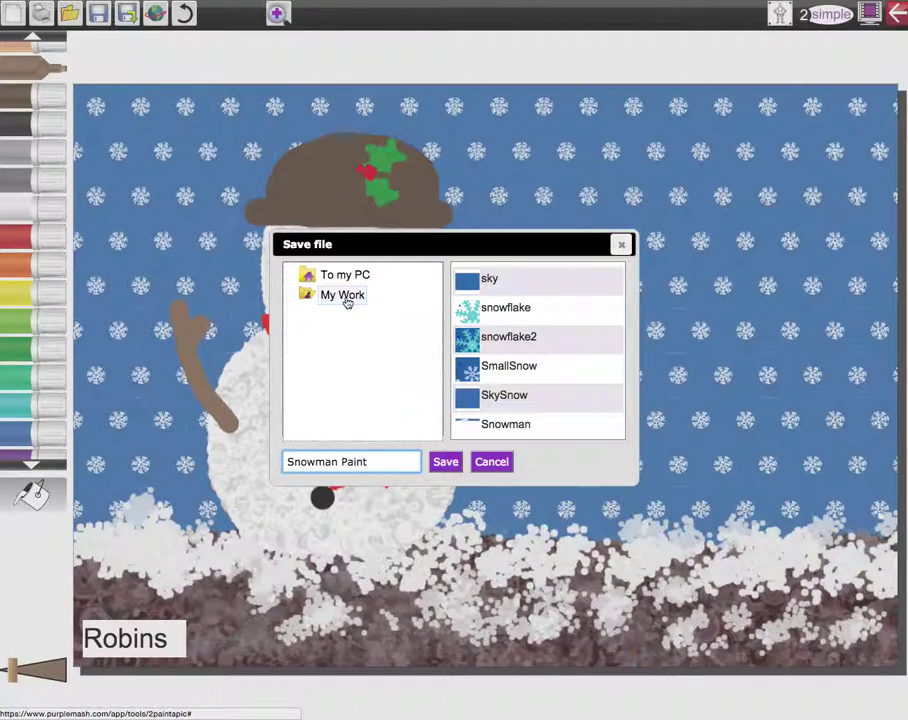
left_click(345, 297)
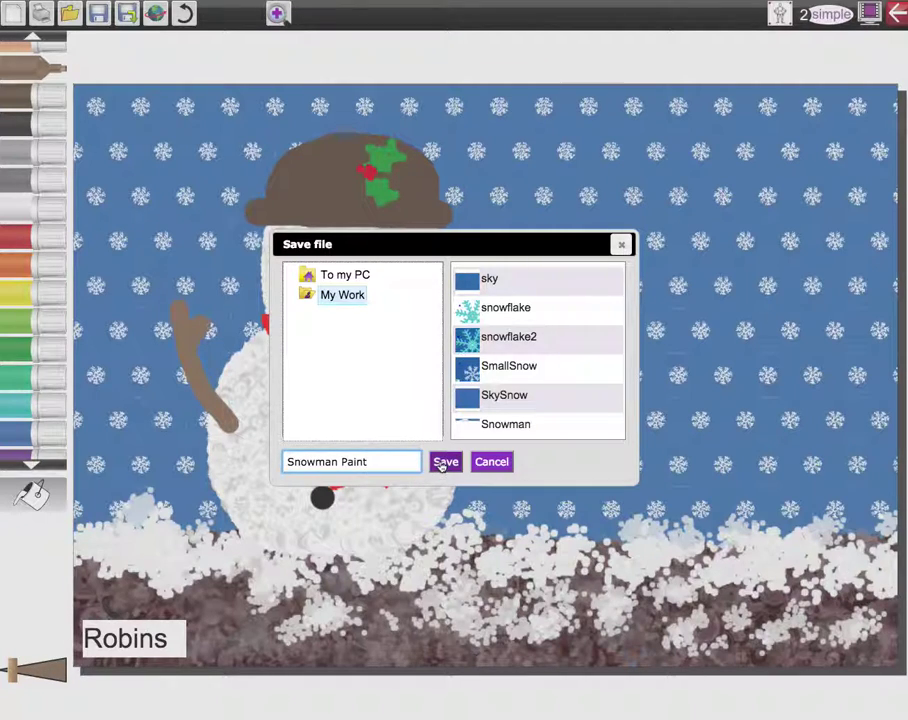
left_click(347, 297)
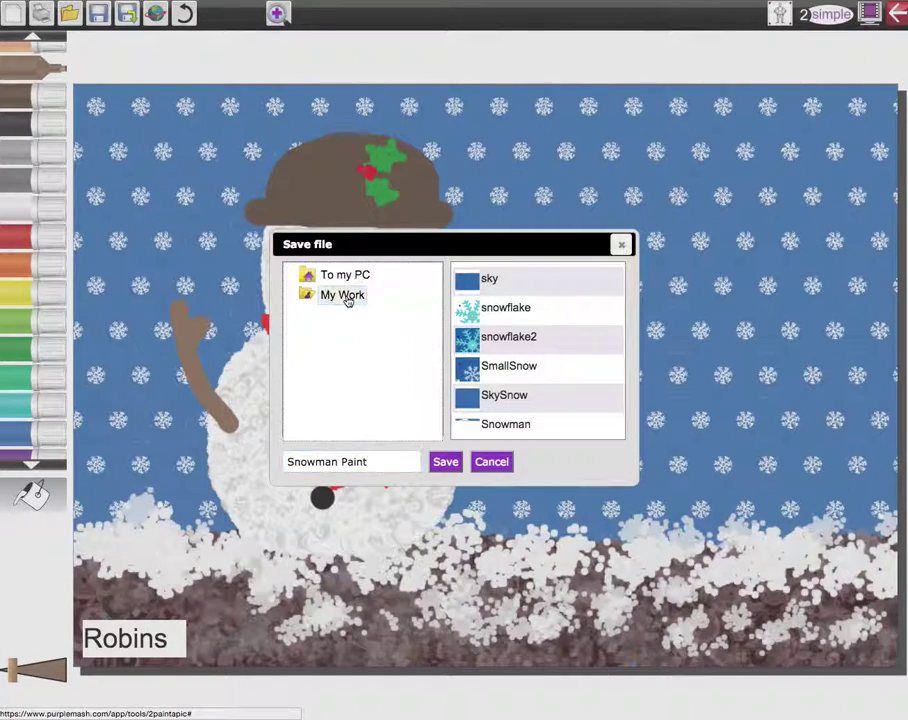
left_click(446, 463)
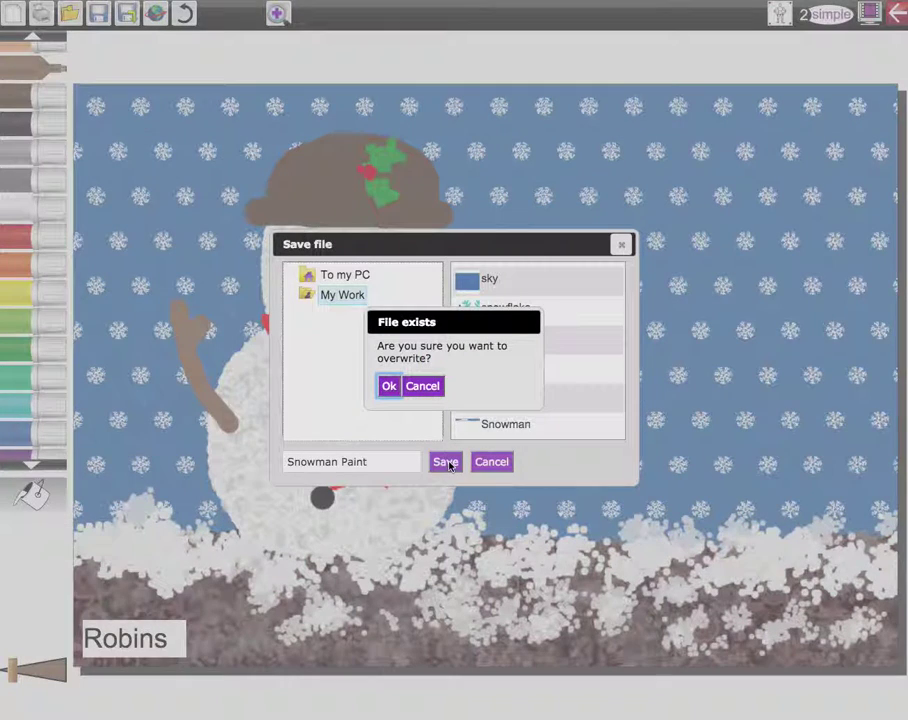
left_click(389, 387)
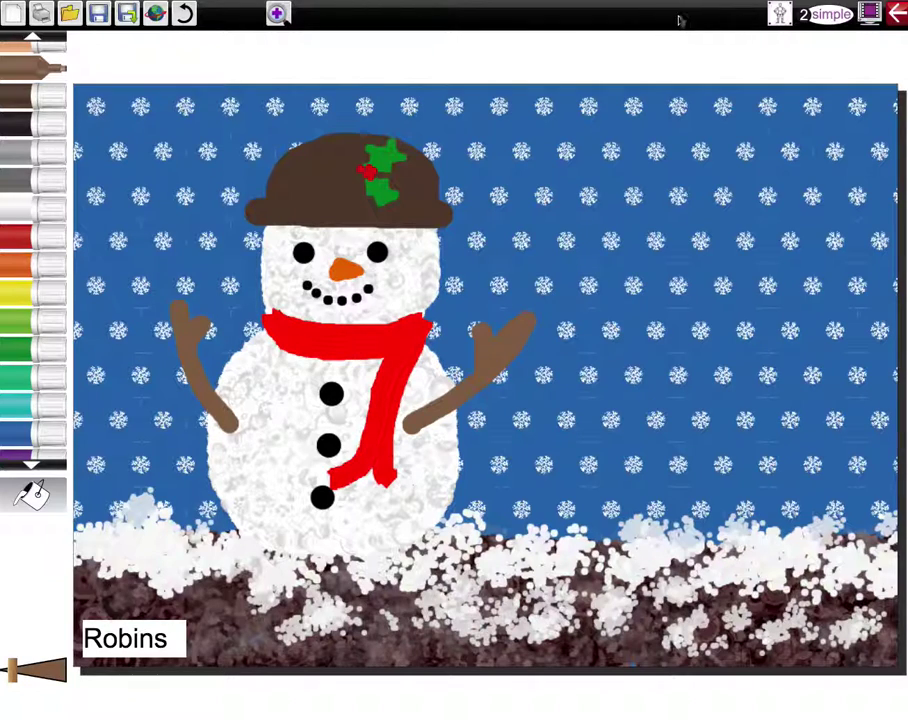
- Exit 2Paint A Picture, confirm leaving, and log out of Purple Mash
left_click(897, 14)
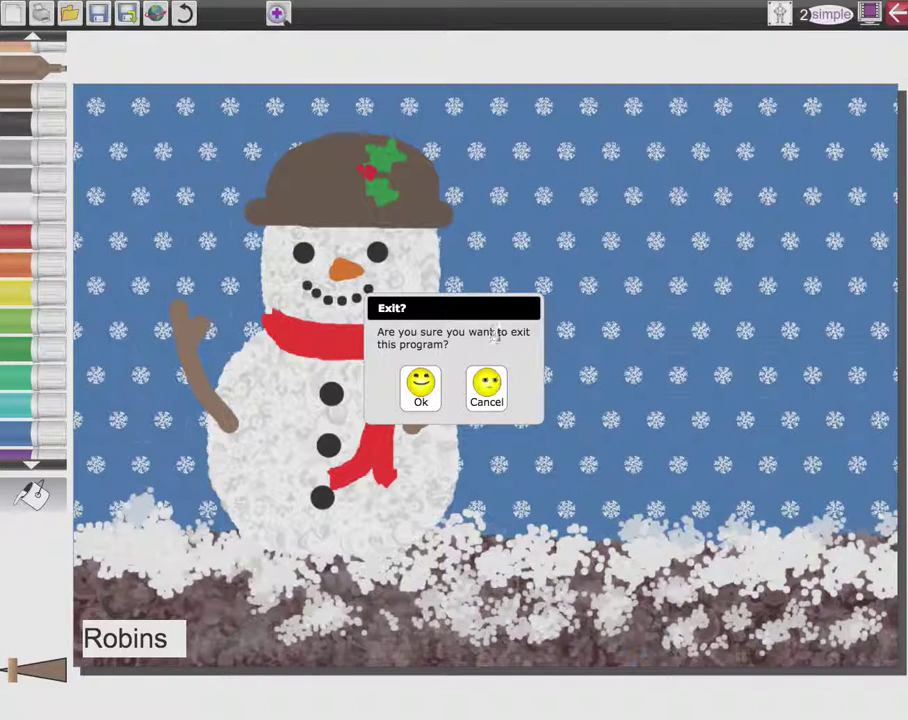
left_click(428, 390)
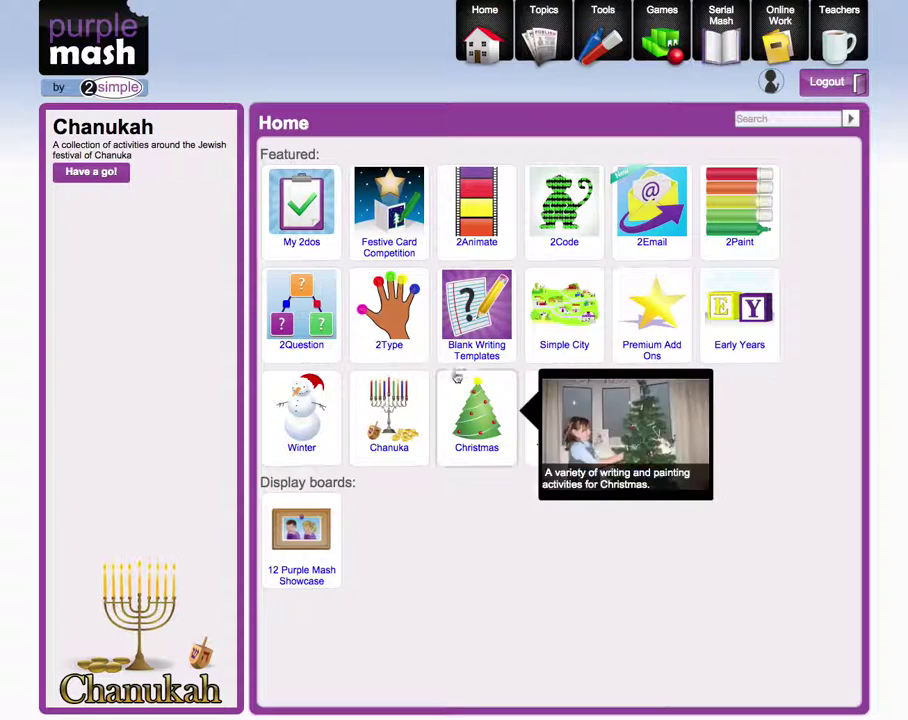
left_click(830, 88)
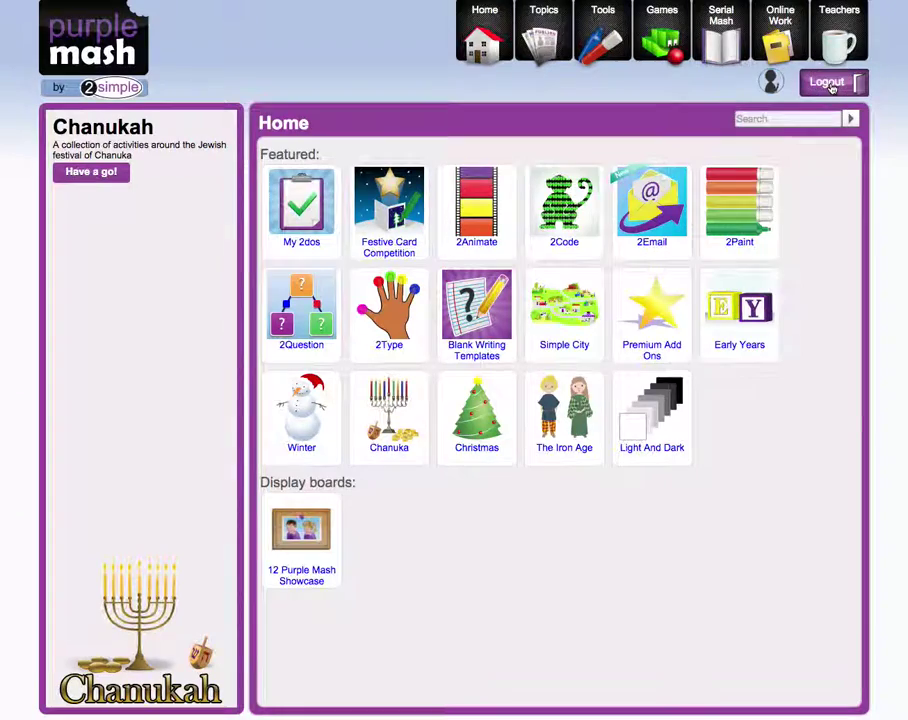